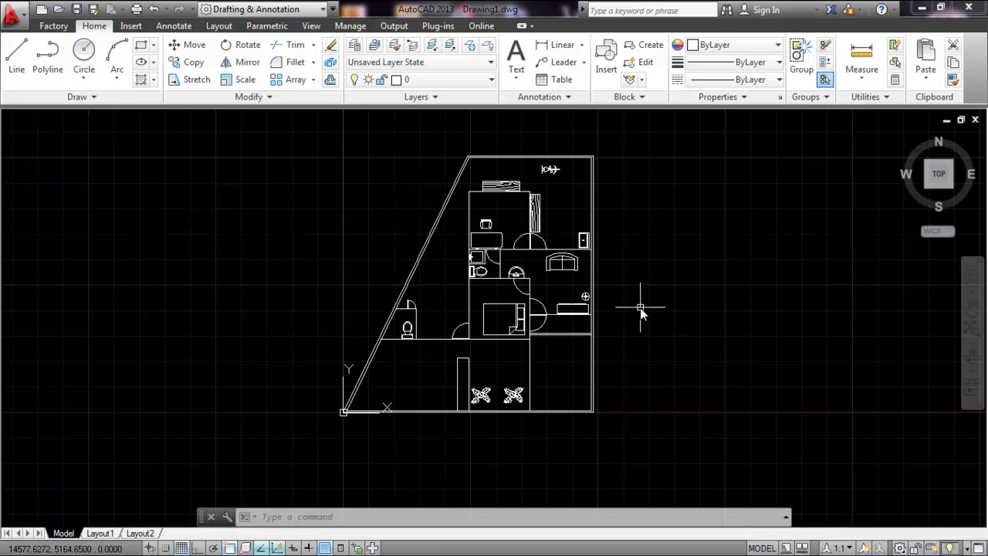
# Step: Examine the floor plan's rooms, doors and furniture, and check which layers the drawing contains
pyautogui.moveTo(639, 309); pyautogui.dragTo(662, 316, button='middle')
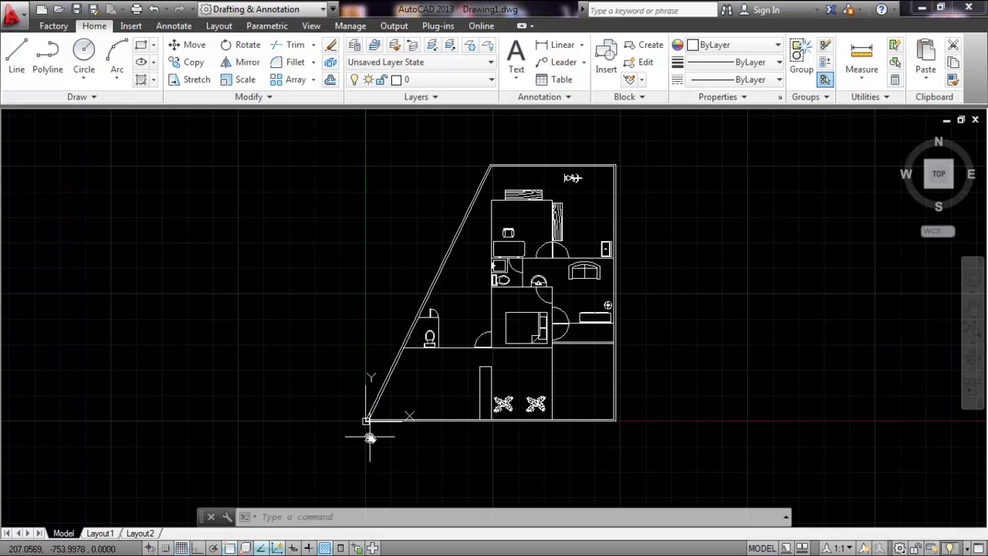
pyautogui.scroll(2, 430, 373)
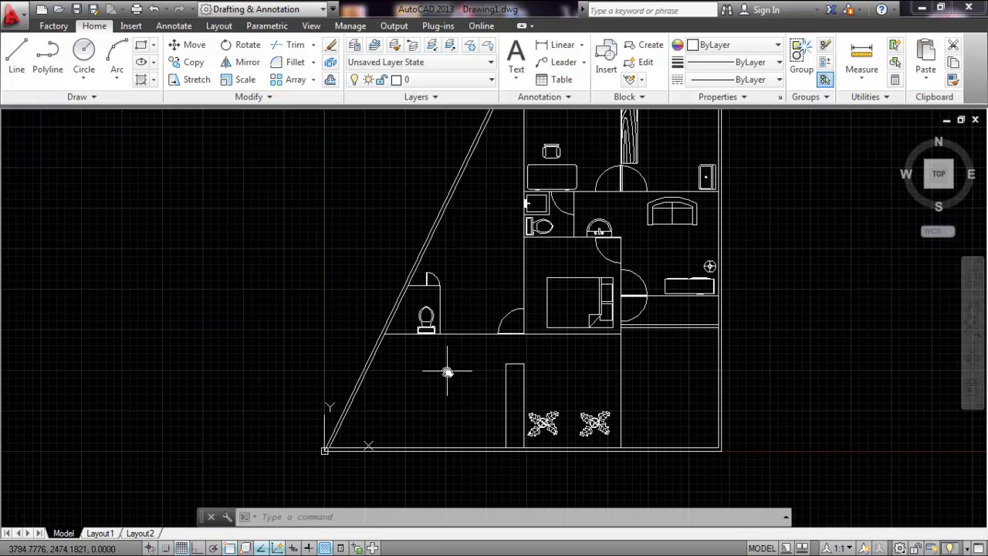
pyautogui.scroll(2, 429, 307)
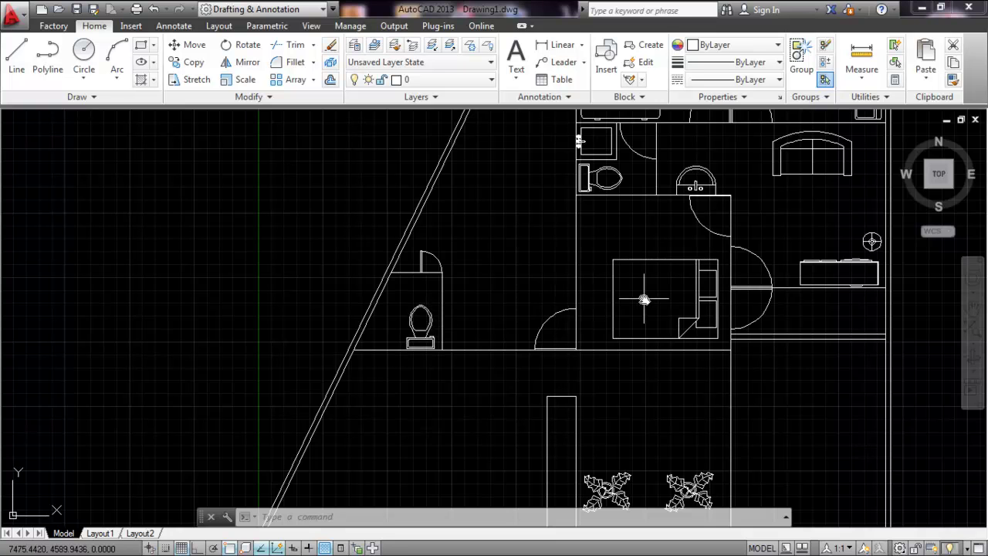
pyautogui.moveTo(638, 293); pyautogui.dragTo(533, 245, button='middle')
pyautogui.moveTo(730, 208); pyautogui.dragTo(719, 334, button='middle')
pyautogui.moveTo(609, 255); pyautogui.dragTo(620, 333, button='middle')
pyautogui.moveTo(641, 244); pyautogui.dragTo(615, 310, button='middle')
pyautogui.moveTo(666, 246); pyautogui.dragTo(657, 298, button='middle')
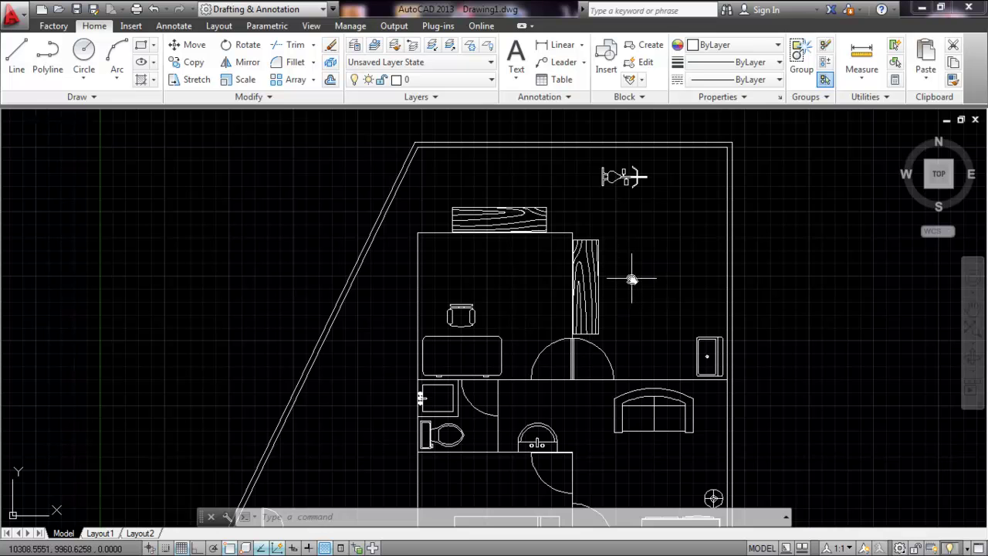
pyautogui.scroll(-2, 635, 280)
pyautogui.moveTo(668, 322); pyautogui.dragTo(589, 246, button='middle')
pyautogui.moveTo(579, 306); pyautogui.dragTo(584, 278, button='middle')
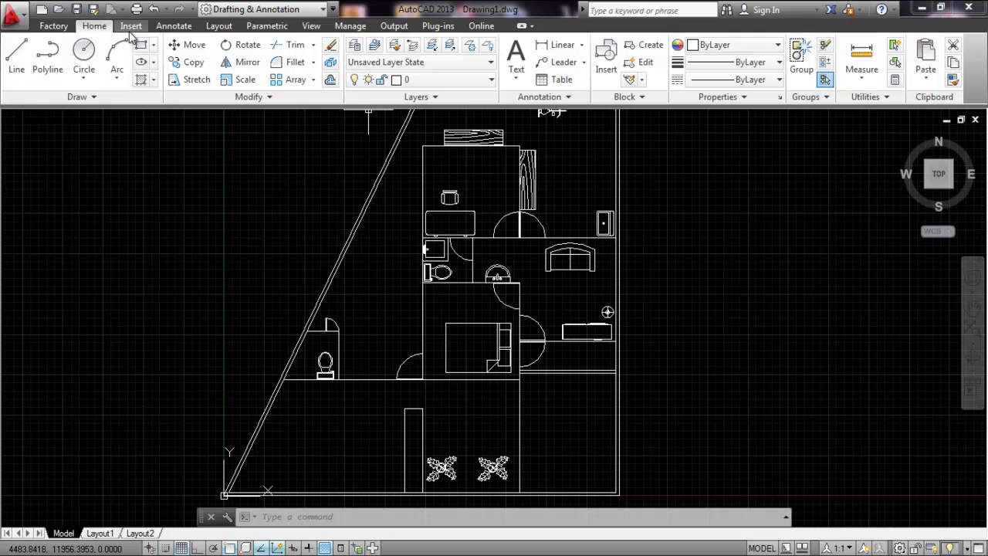
pyautogui.click(432, 79)
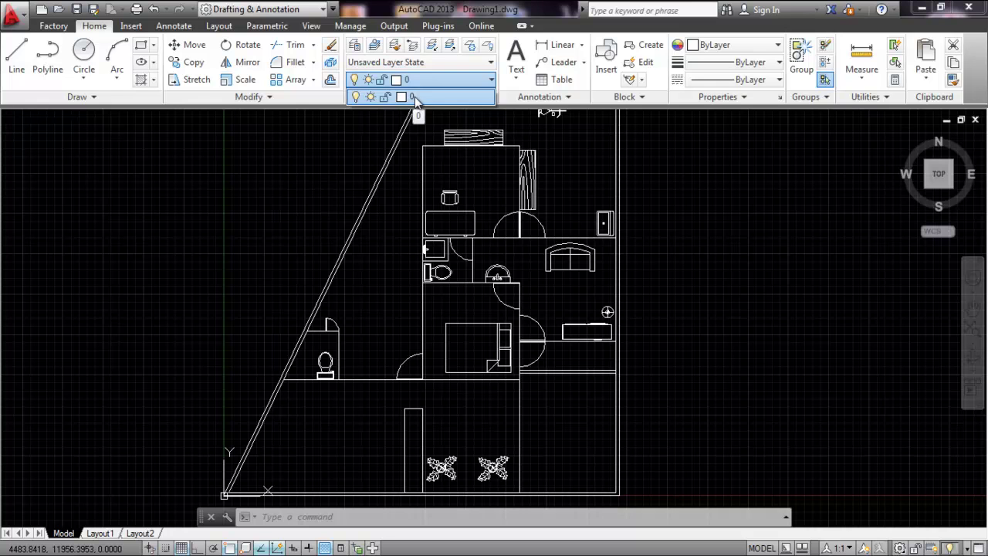
pyautogui.click(285, 198)
pyautogui.click(339, 147)
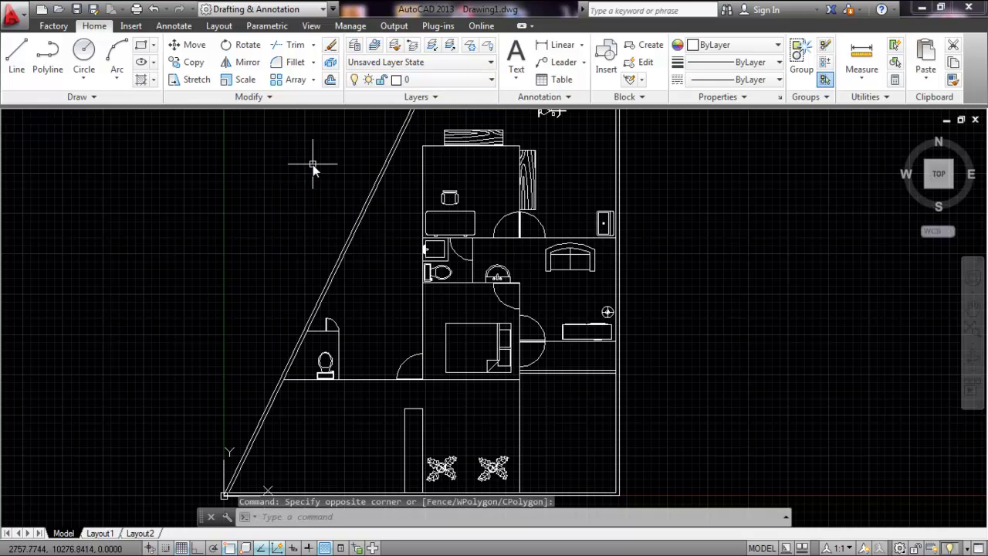
# Step: Create a new layer named Furnitur
pyautogui.click(354, 46)
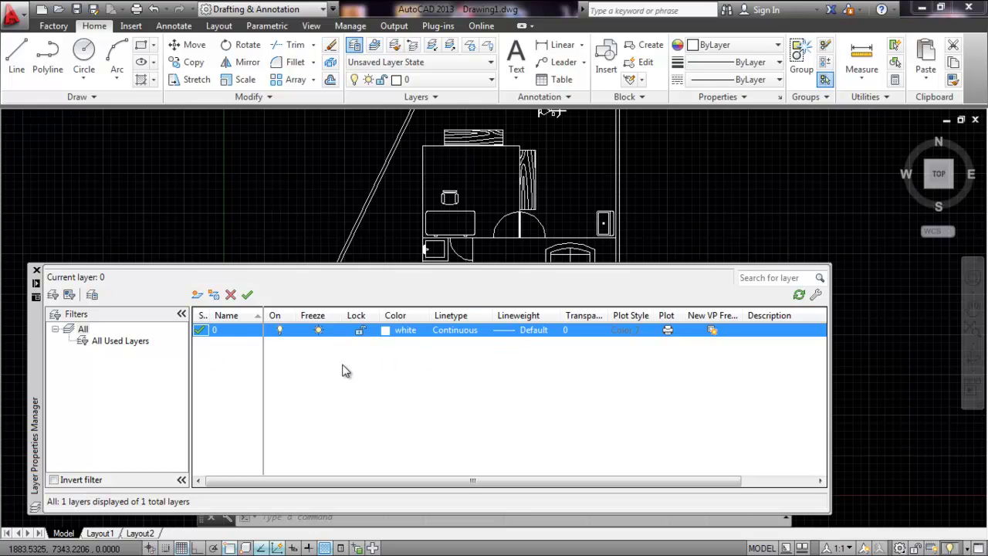
pyautogui.click(198, 297)
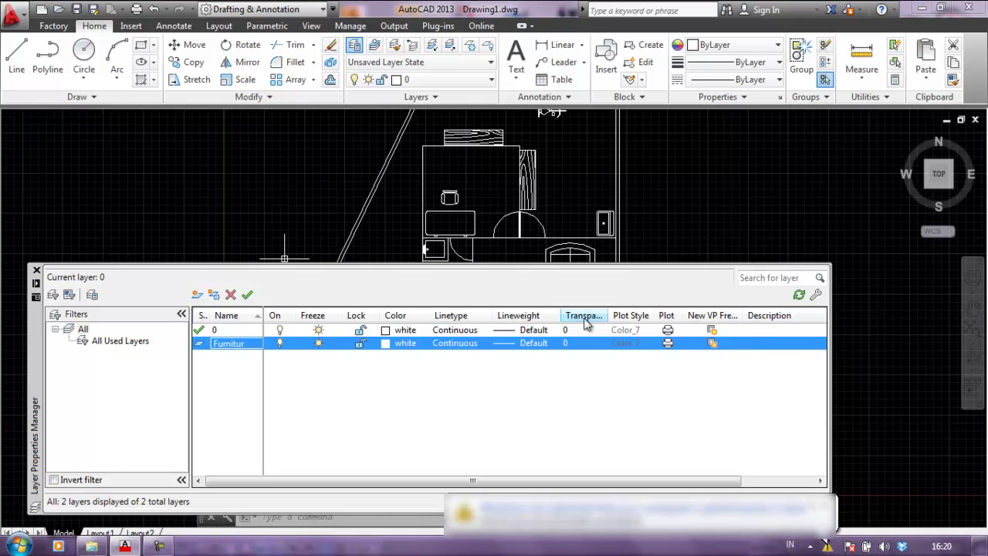
pyautogui.click(798, 470)
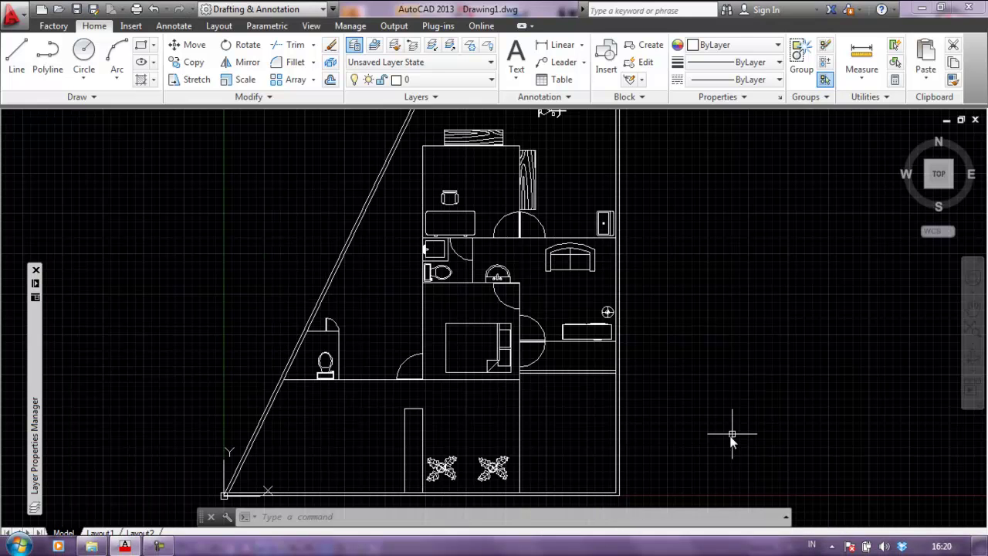
pyautogui.click(730, 438)
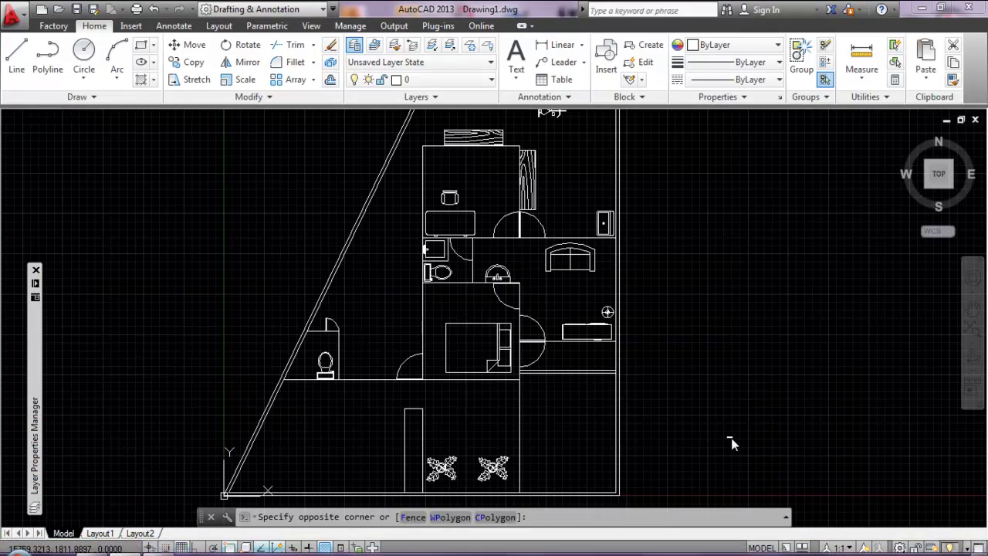
pyautogui.click(752, 332)
# Step: Turn plotting of the Furnitur layer off and back on
pyautogui.moveTo(36, 285)
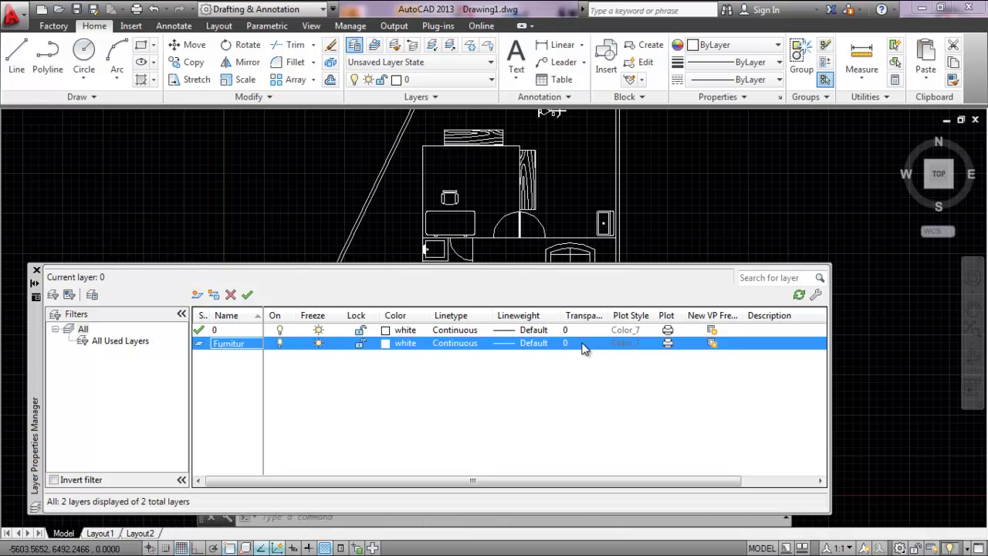
pyautogui.click(668, 345)
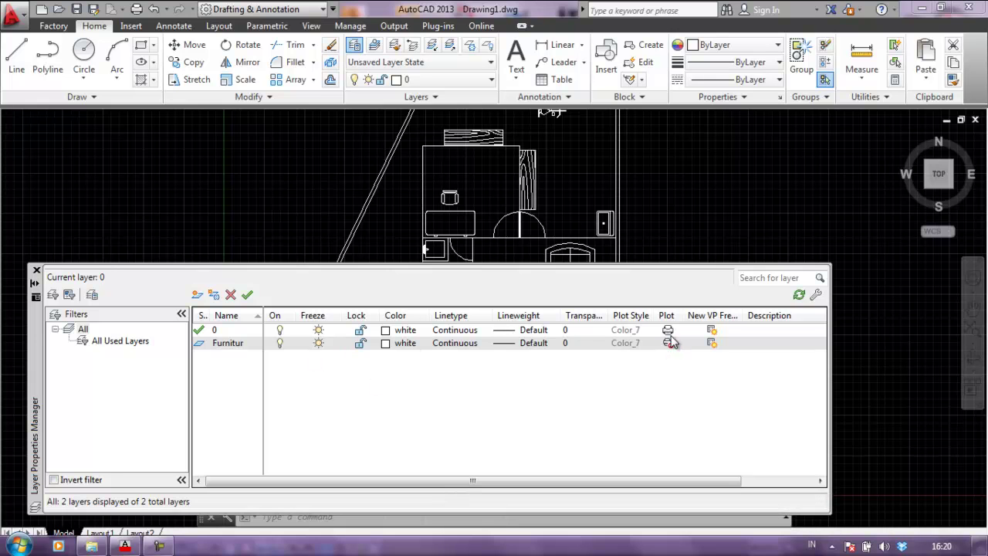
pyautogui.click(669, 347)
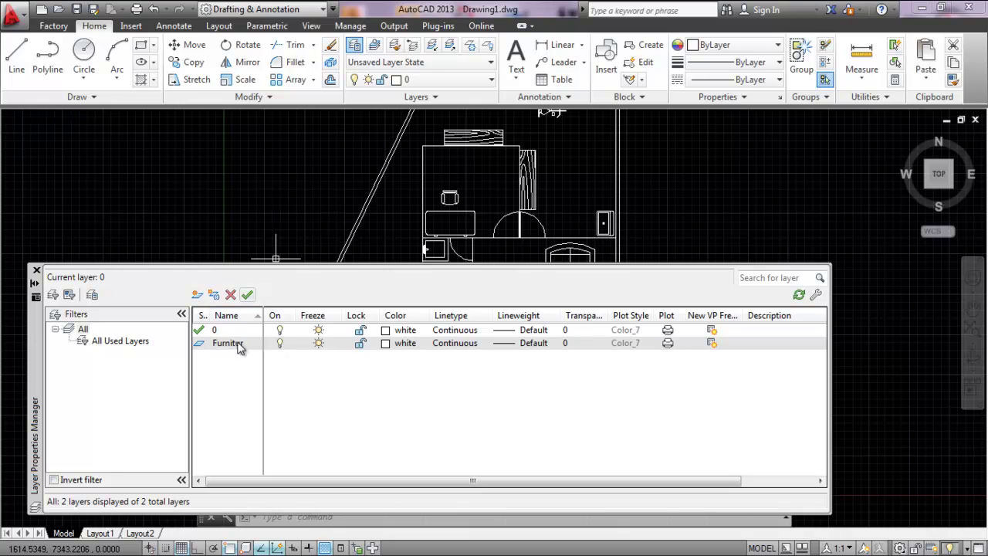
pyautogui.click(287, 216)
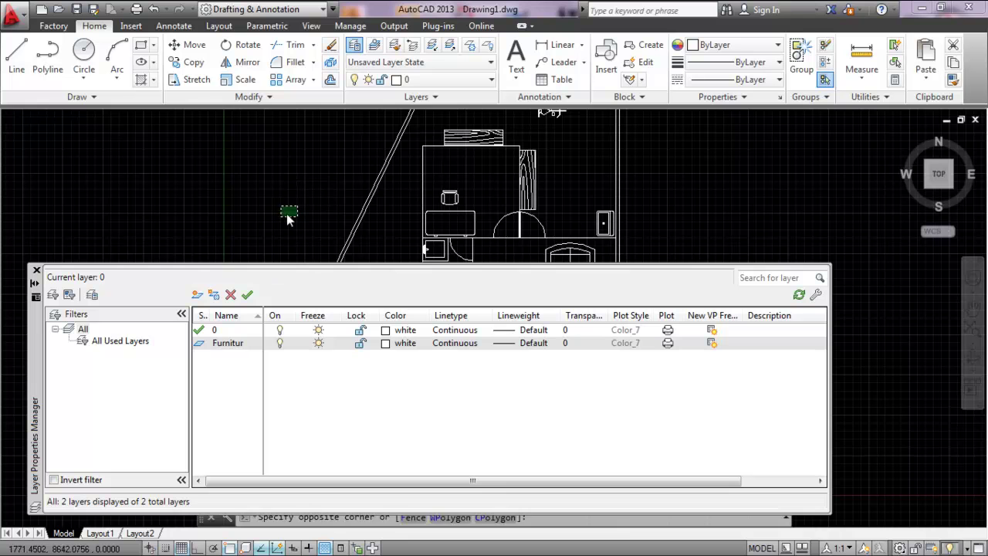
pyautogui.click(36, 283)
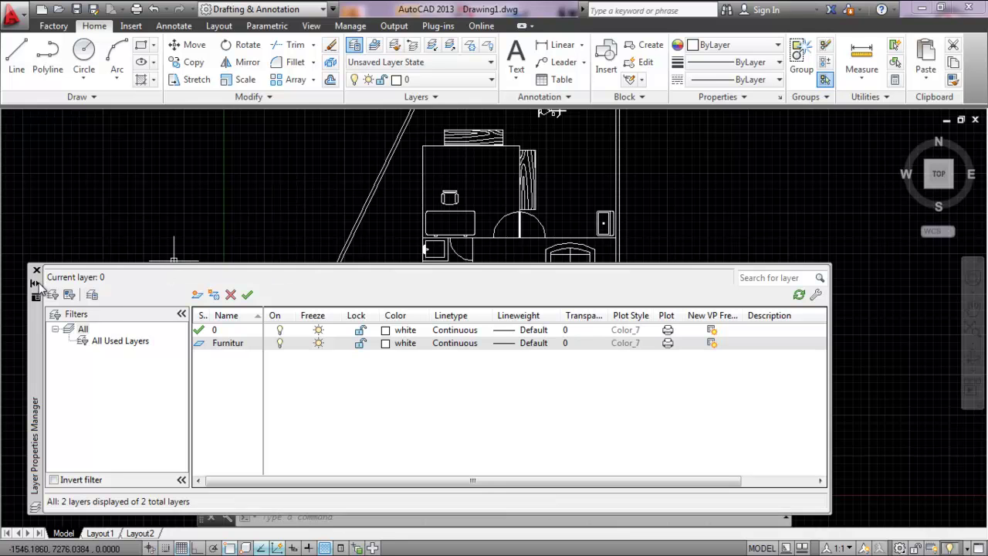
# Step: Move the toilet in the small bathroom beside the slanted wall to the Furnitur layer and clear the selection
pyautogui.moveTo(477, 377); pyautogui.dragTo(499, 325, button='middle')
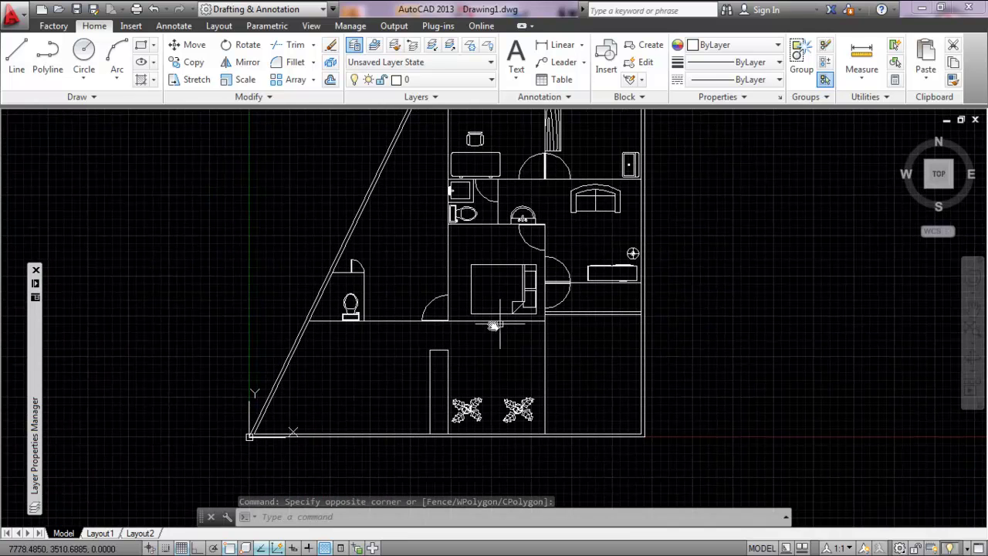
pyautogui.click(350, 307)
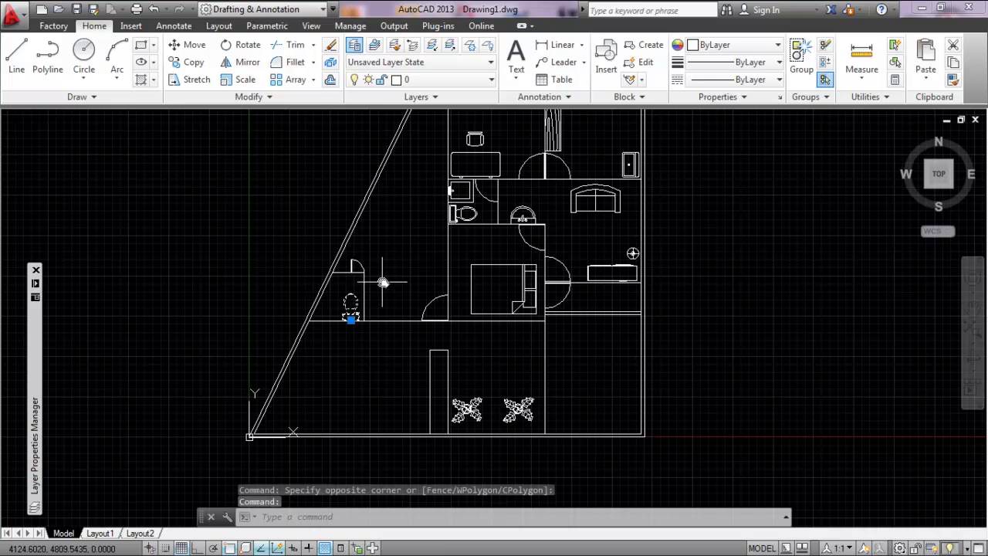
pyautogui.click(492, 81)
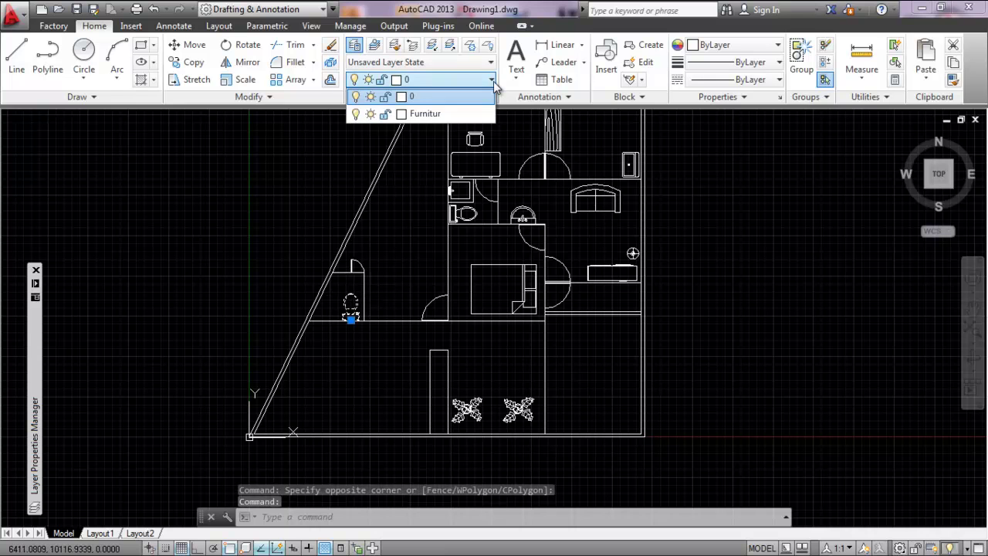
pyautogui.click(475, 114)
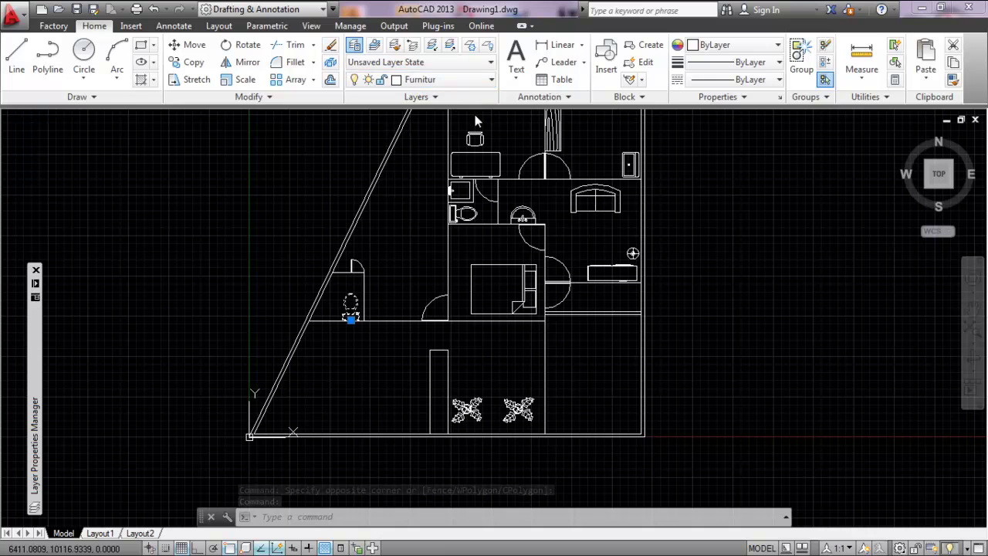
pyautogui.click(310, 184)
pyautogui.click(278, 209)
pyautogui.press('Escape')
pyautogui.press('Escape')
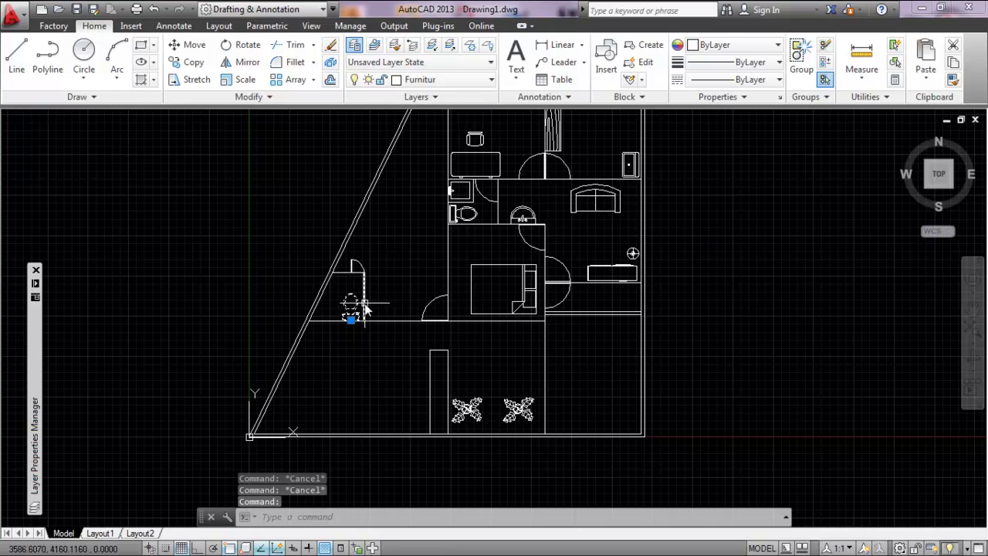
pyautogui.press('Escape')
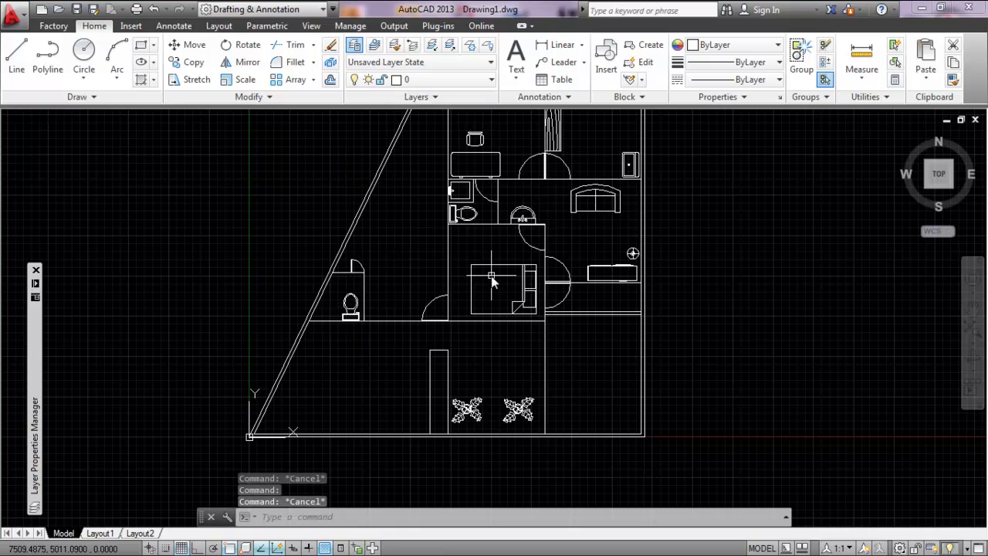
# Step: Move the inner bathroom's toilet, the sofa, both cabinets, chair, desk, bed, round fixture and bicycle to the Furnitur layer, then clear the selection
pyautogui.click(476, 216)
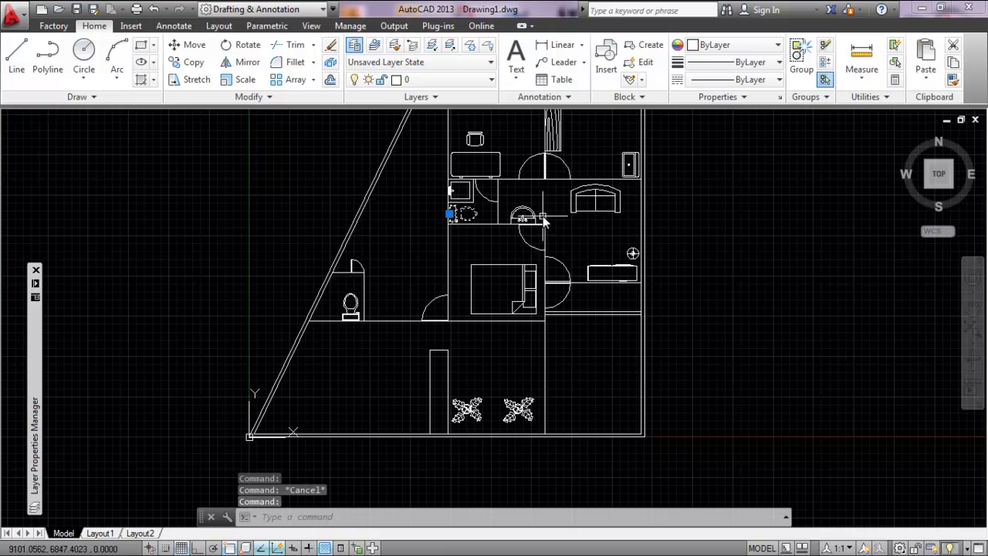
pyautogui.click(621, 205)
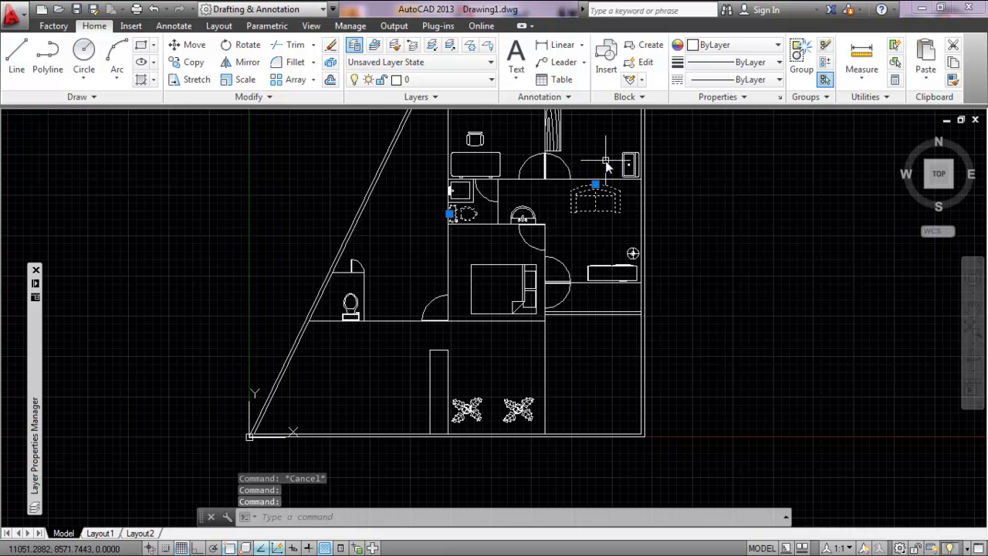
pyautogui.click(622, 162)
pyautogui.click(475, 139)
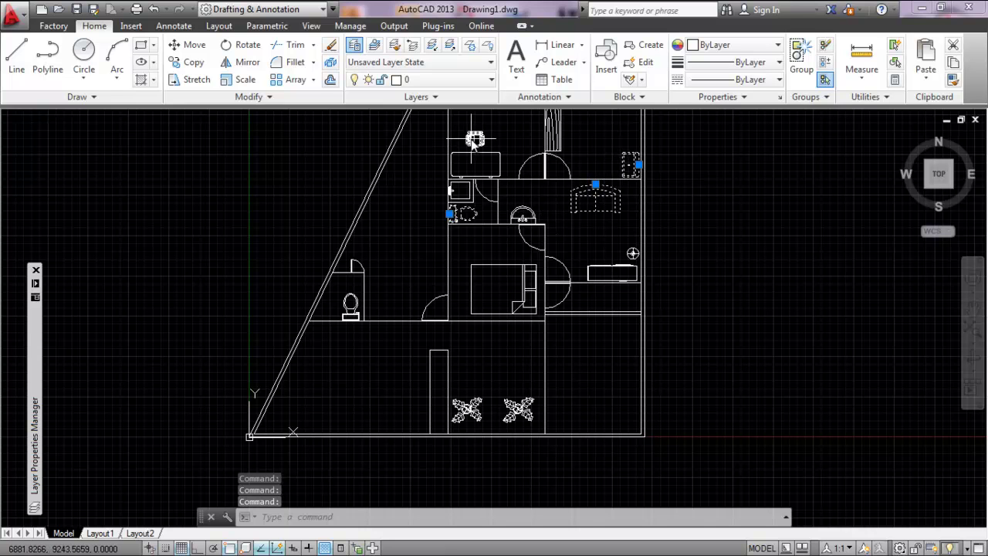
pyautogui.click(471, 159)
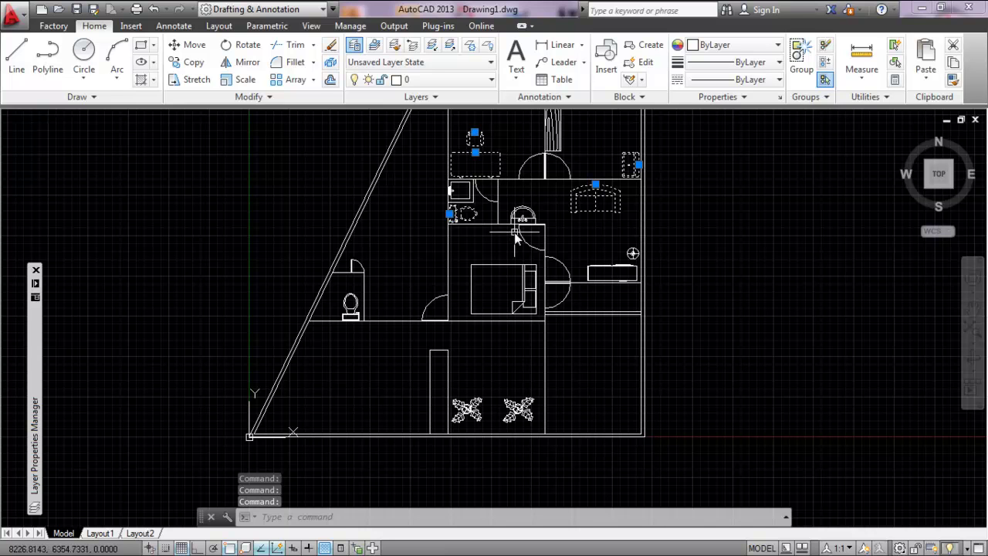
pyautogui.click(514, 262)
pyautogui.click(638, 283)
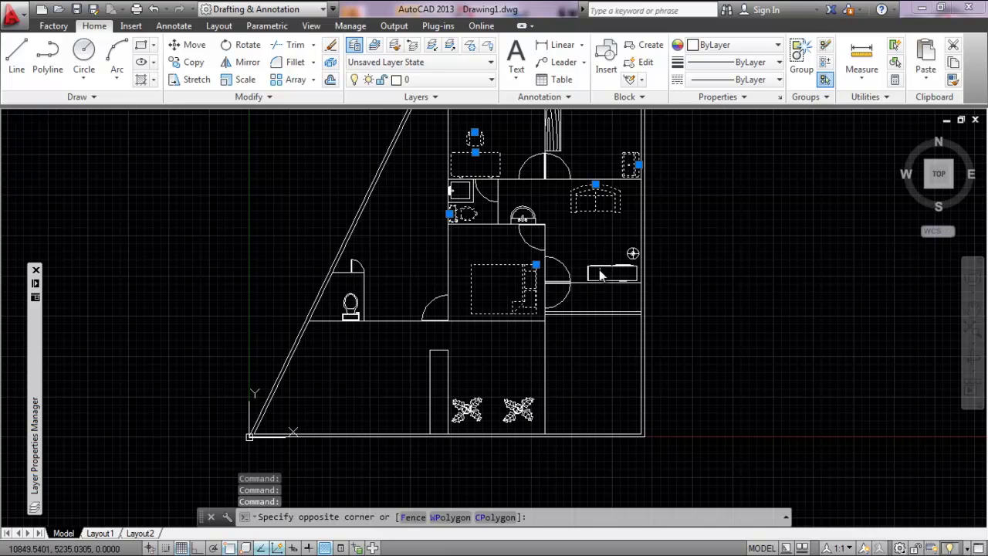
pyautogui.click(587, 258)
pyautogui.click(652, 235)
pyautogui.moveTo(562, 180); pyautogui.dragTo(555, 263, button='middle')
pyautogui.click(571, 136)
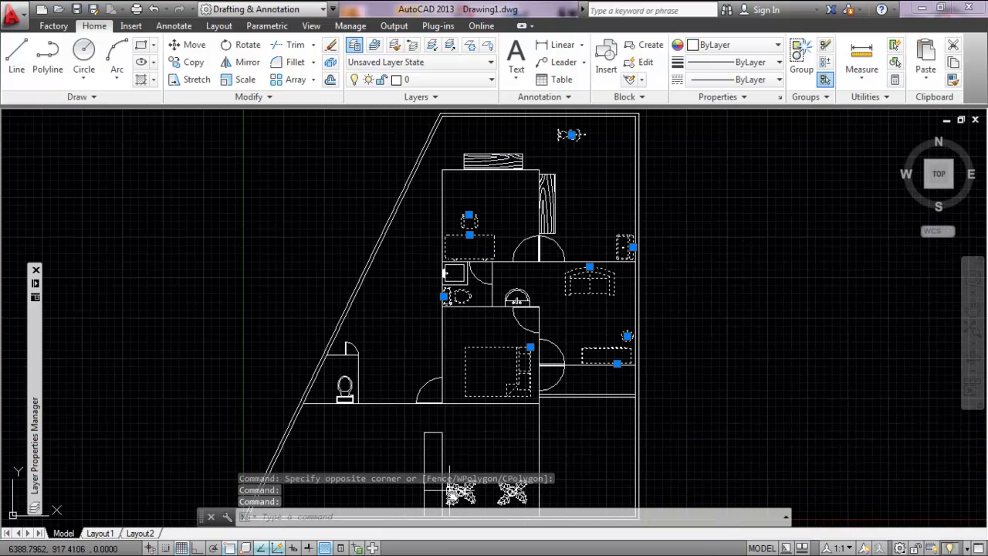
pyautogui.click(478, 79)
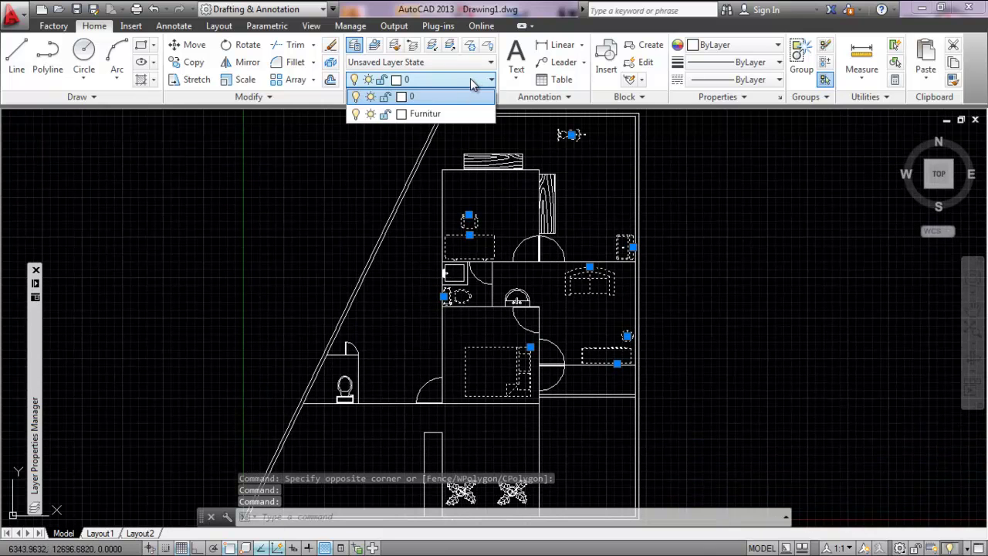
pyautogui.click(446, 114)
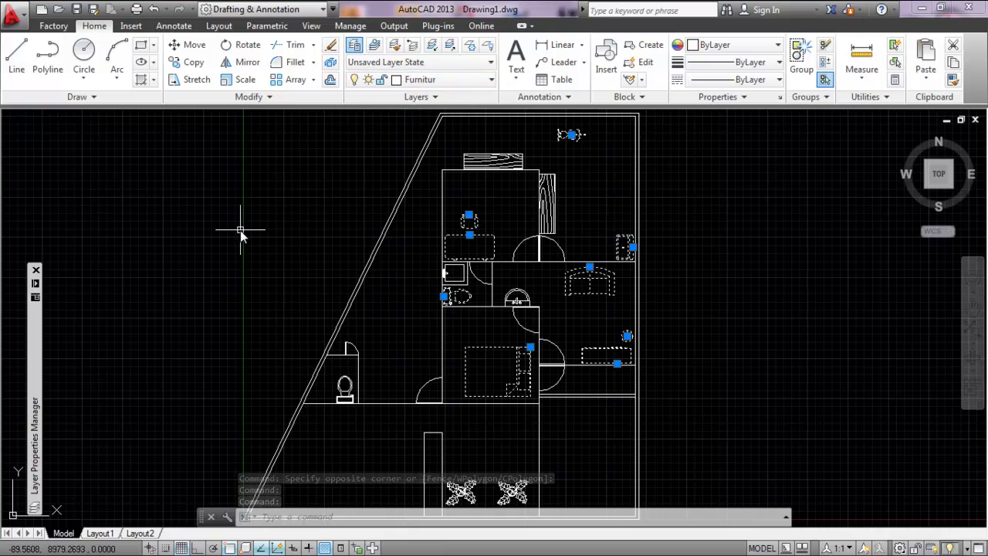
pyautogui.press('Escape')
pyautogui.press('Escape')
pyautogui.press('Escape')
pyautogui.moveTo(252, 249); pyautogui.dragTo(257, 192, button='middle')
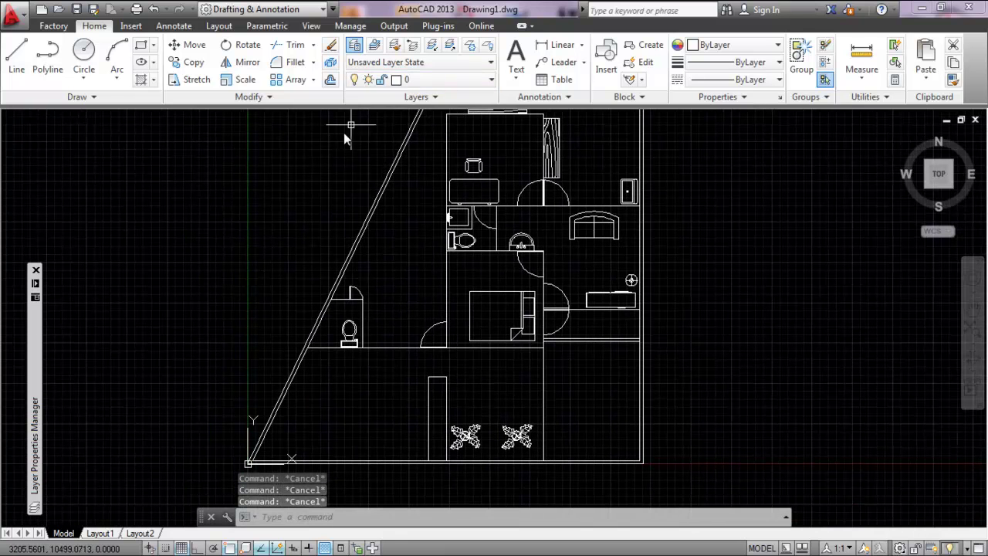
# Step: Create a new layer named Tanaman and set its color to green
pyautogui.click(375, 47)
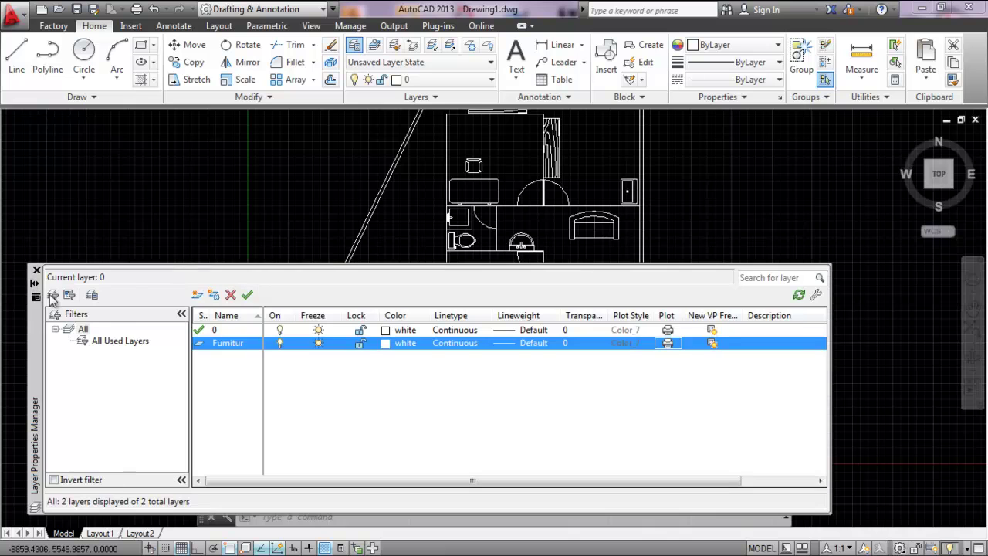
pyautogui.click(197, 295)
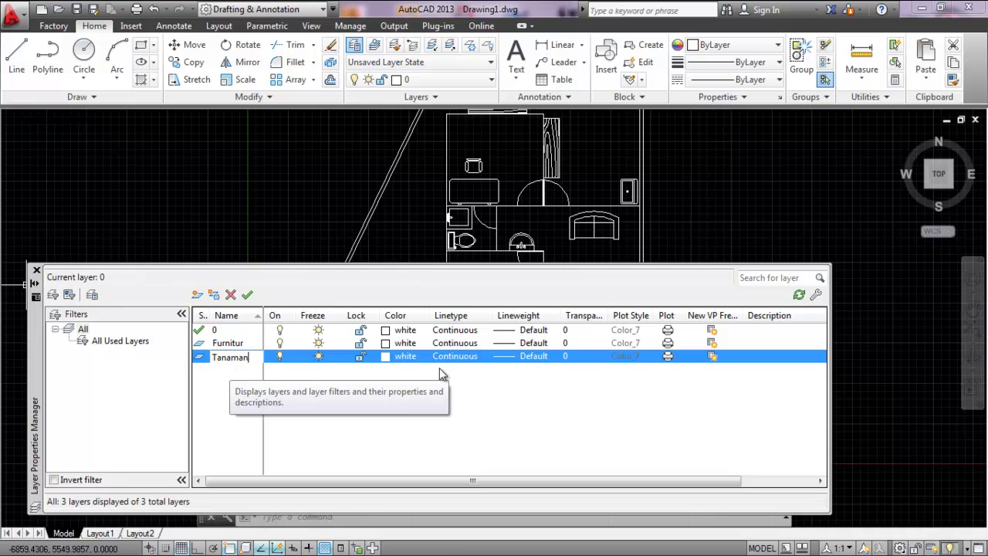
pyautogui.click(401, 357)
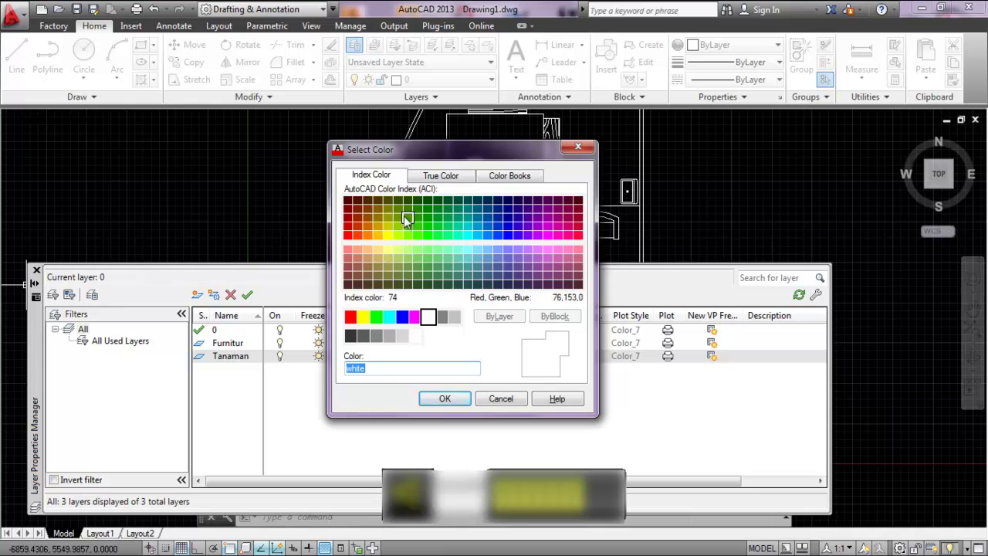
pyautogui.click(376, 316)
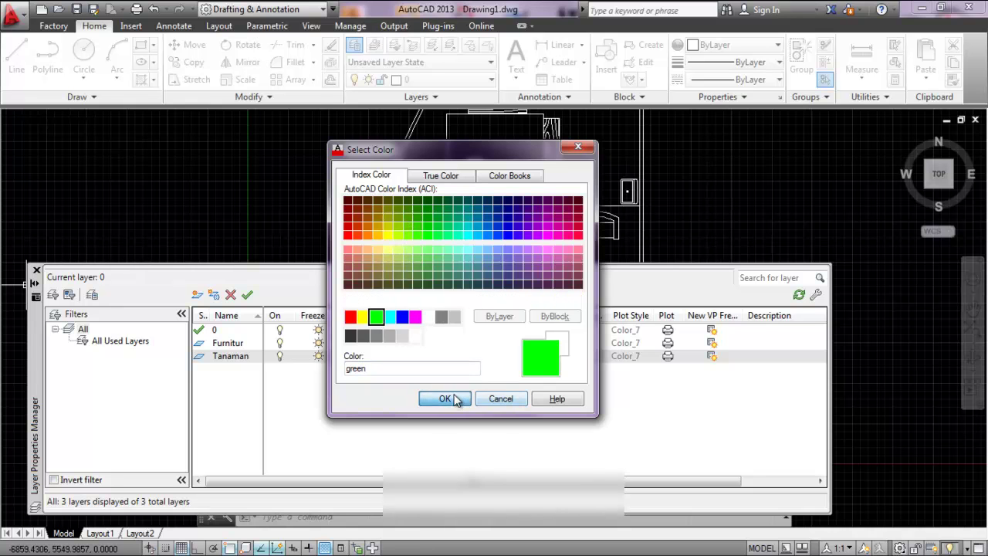
pyautogui.click(445, 398)
pyautogui.click(34, 283)
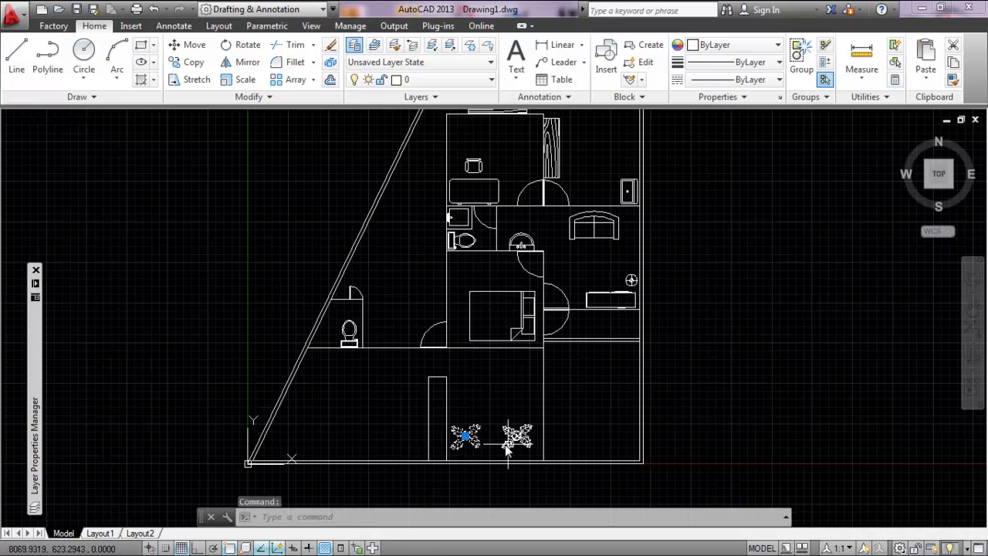
# Step: Move both plants in the front yard to the Tanaman layer and clear the selection
pyautogui.click(507, 452)
pyautogui.click(481, 79)
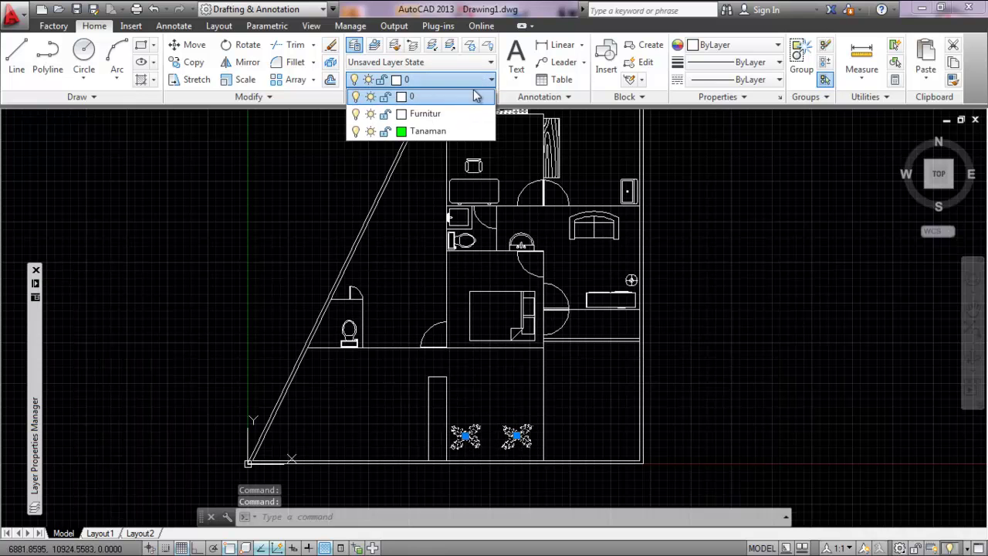
pyautogui.click(428, 131)
pyautogui.press('Escape')
pyautogui.press('Escape')
pyautogui.press('Escape')
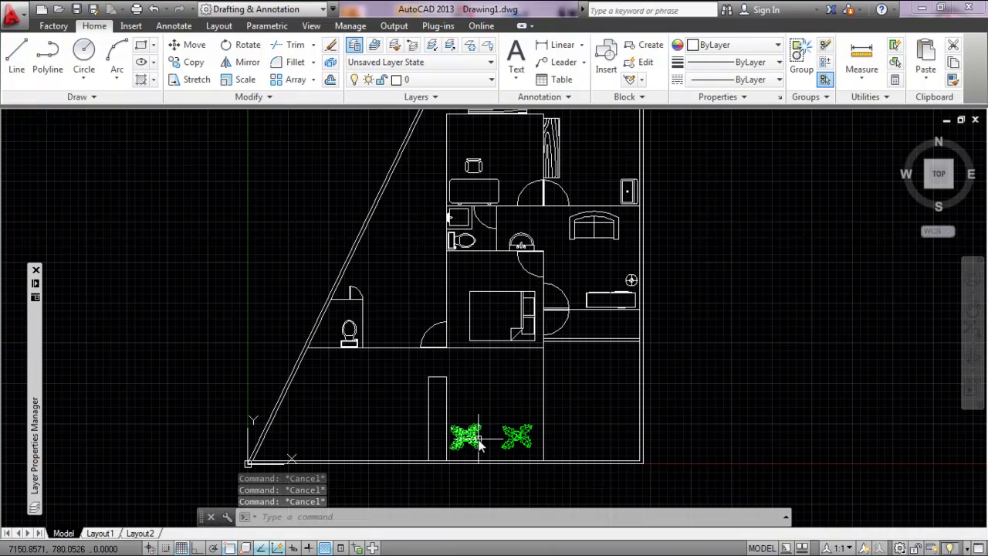
# Step: Check the layer and color assigned to the eastern plant, and clear the selection
pyautogui.click(516, 430)
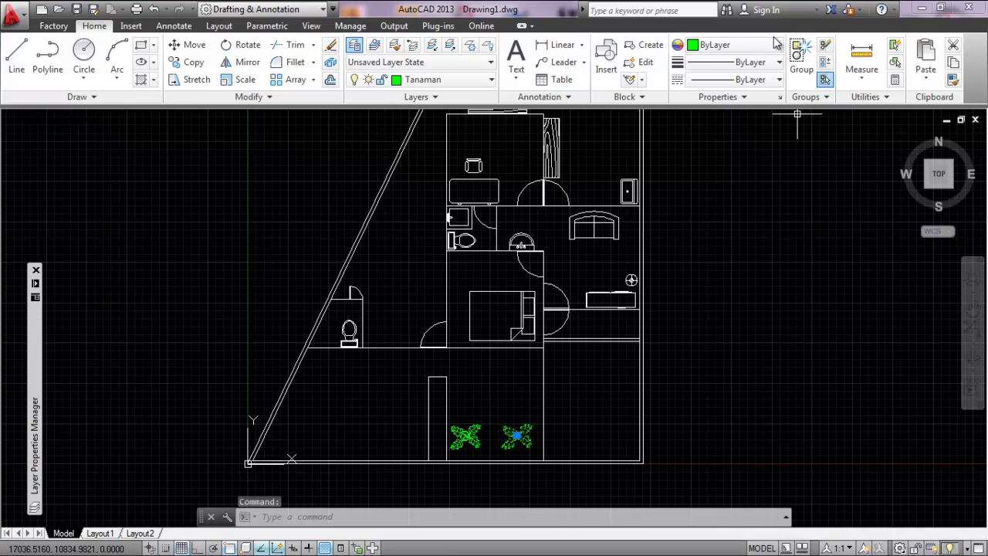
pyautogui.press('Escape')
pyautogui.press('Escape')
pyautogui.press('Escape')
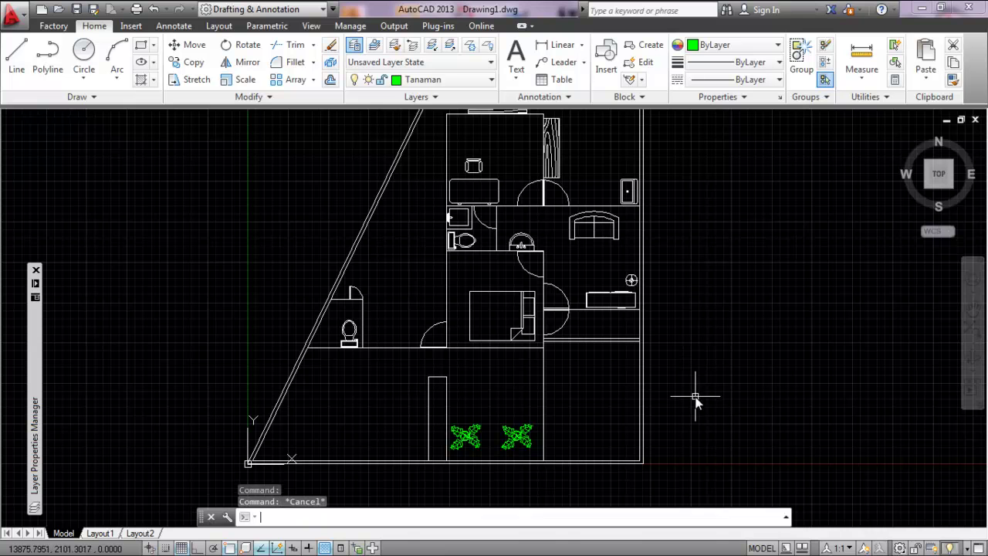
# Step: Turn off the Furnitur layer
pyautogui.moveTo(569, 277); pyautogui.dragTo(564, 289, button='middle')
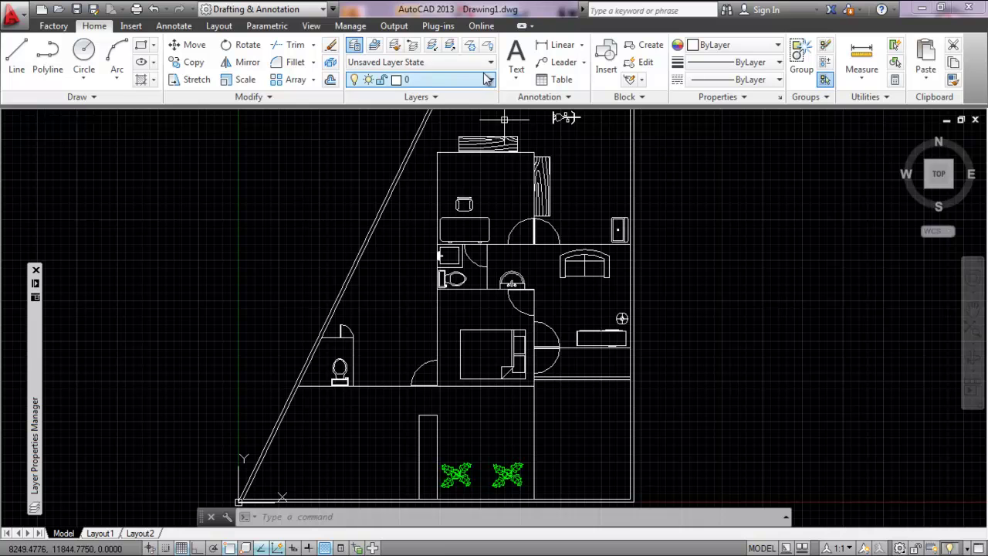
pyautogui.click(462, 80)
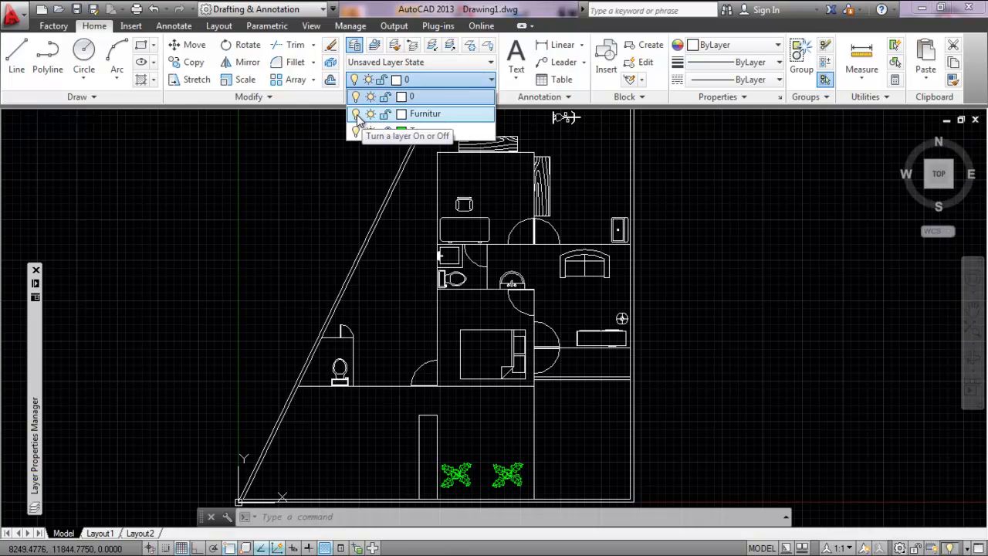
pyautogui.click(356, 114)
pyautogui.click(272, 224)
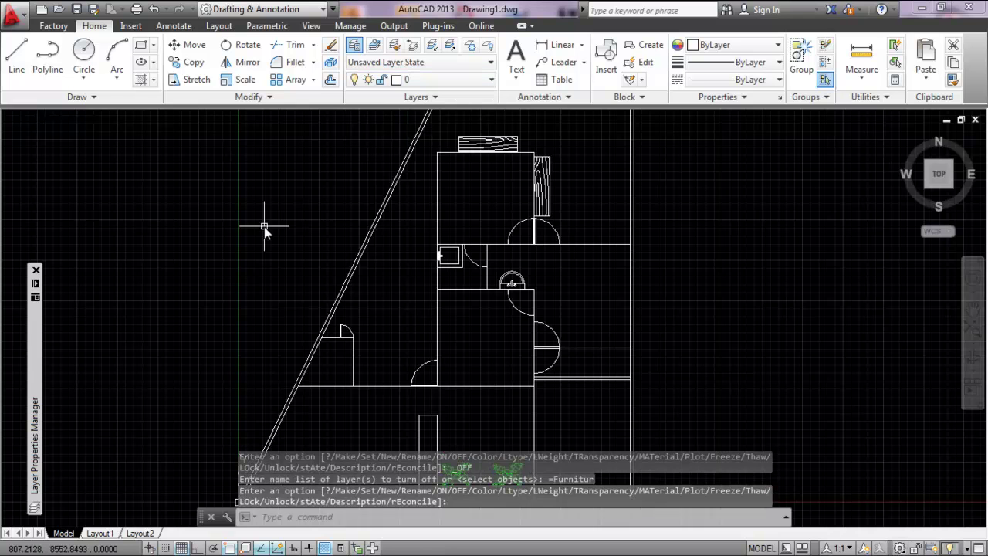
pyautogui.click(232, 261)
pyautogui.press('Escape')
pyautogui.press('Escape')
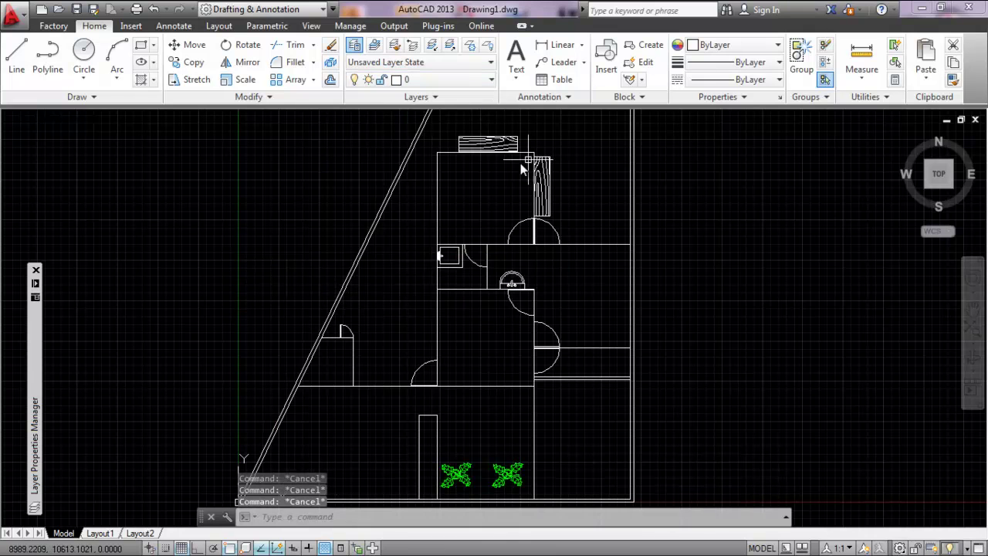
pyautogui.scroll(2, 474, 409)
pyautogui.scroll(-2, 471, 440)
pyautogui.moveTo(446, 318); pyautogui.dragTo(454, 378, button='middle')
pyautogui.moveTo(547, 378); pyautogui.dragTo(547, 328, button='middle')
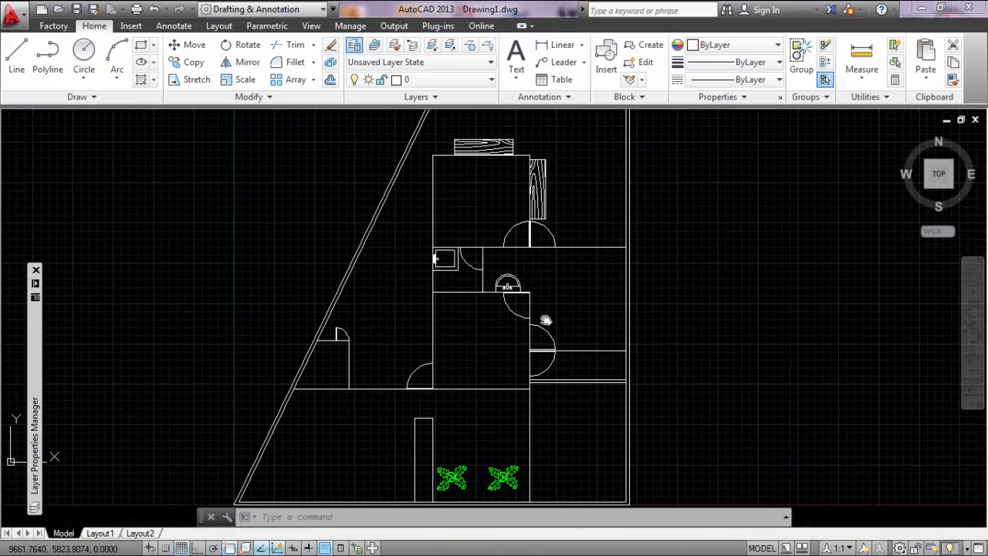
pyautogui.scroll(4, 629, 336)
pyautogui.click(489, 81)
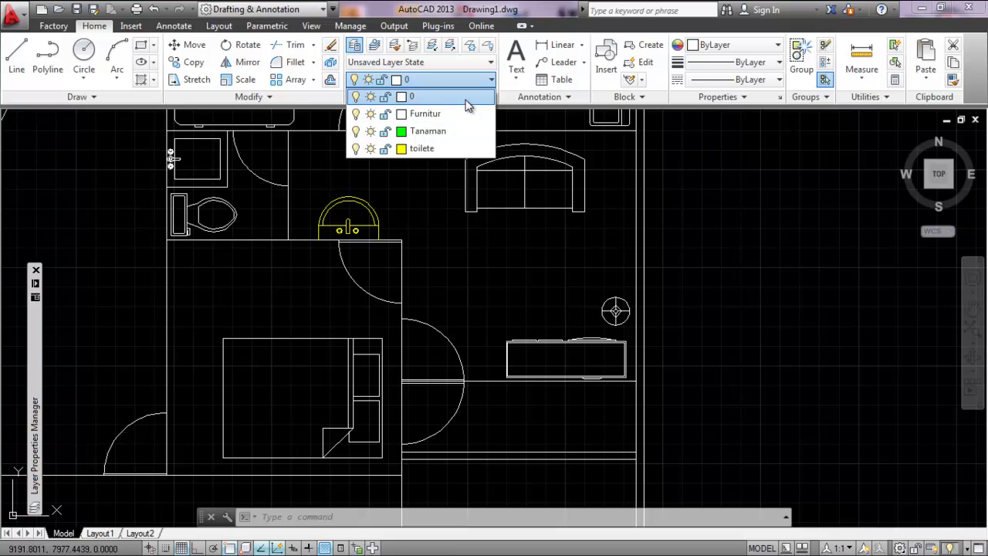
pyautogui.press('Escape')
# Step: Freeze the Tanaman layer in the layer properties and thaw it again, leaving no object selected
pyautogui.moveTo(35, 285)
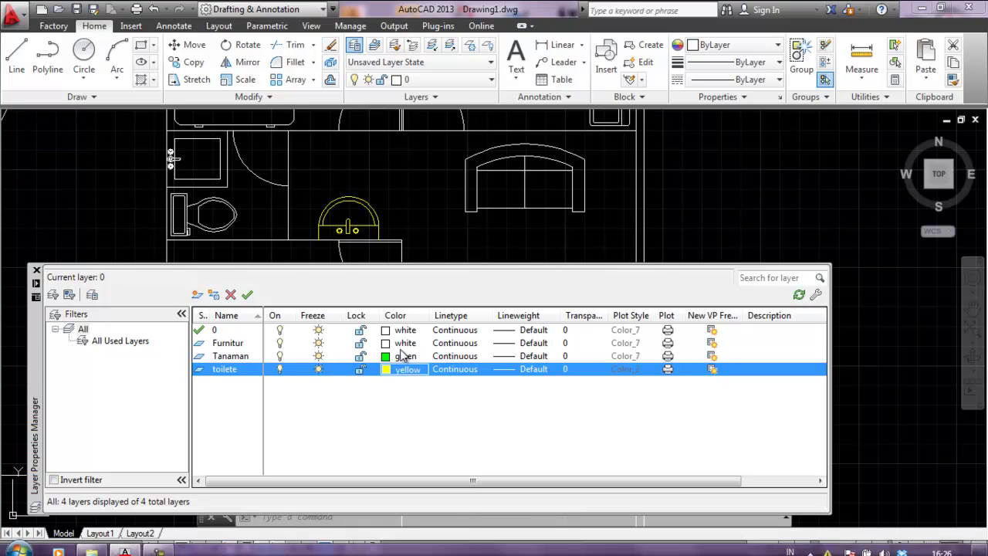
pyautogui.click(319, 358)
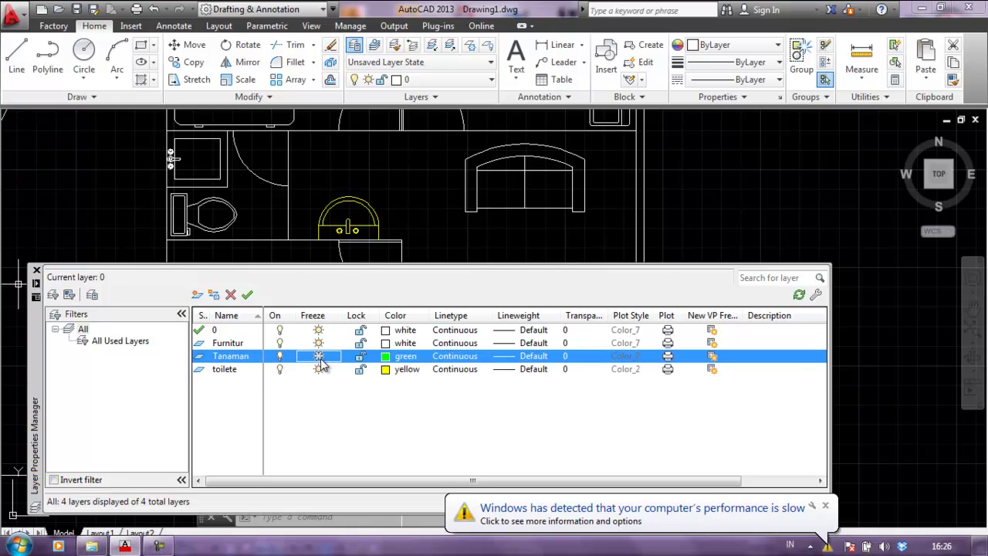
pyautogui.click(460, 232)
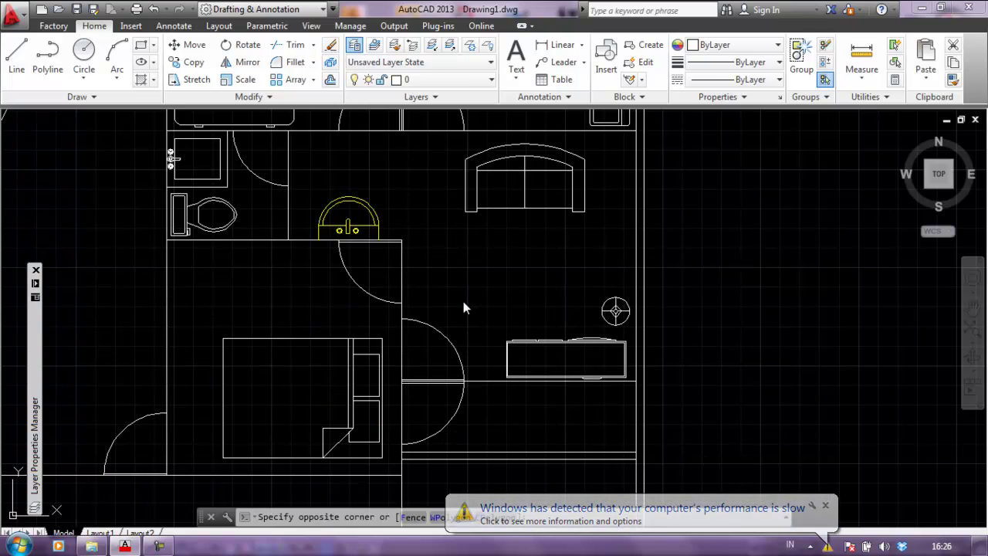
pyautogui.click(353, 361)
pyautogui.moveTo(454, 270); pyautogui.dragTo(551, 252, button='middle')
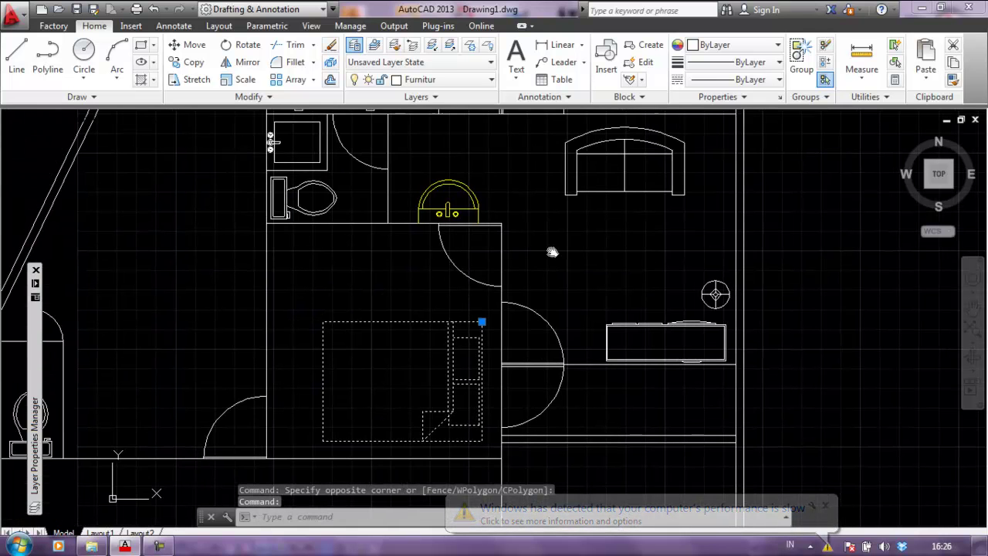
pyautogui.press('Escape')
pyautogui.press('Escape')
pyautogui.click(489, 82)
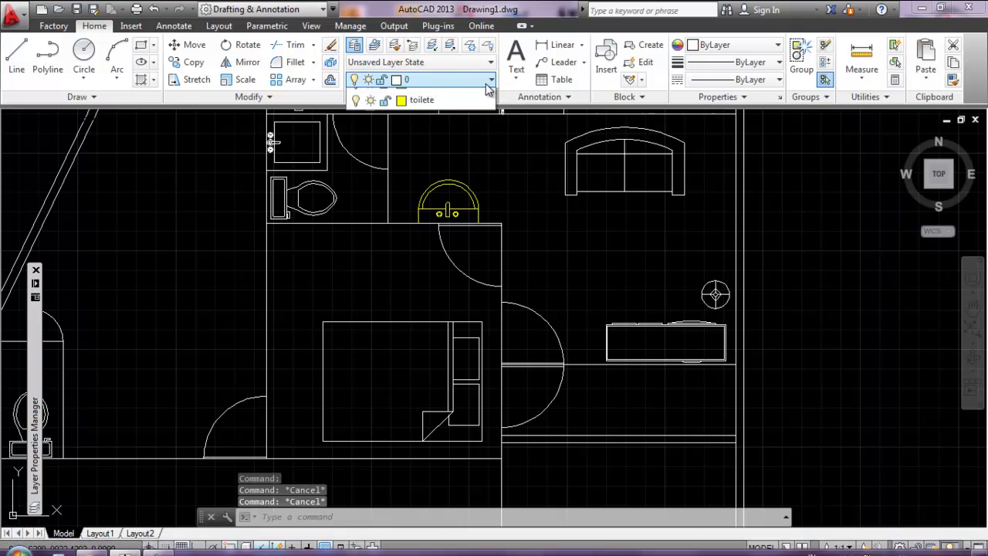
pyautogui.click(370, 130)
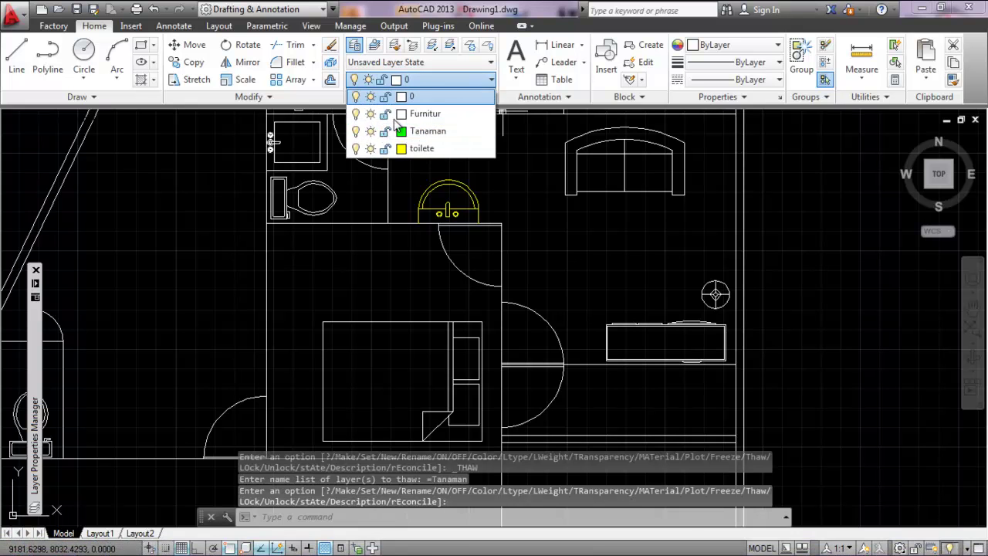
# Step: Freeze the Furnitur layer and thaw it again
pyautogui.click(371, 113)
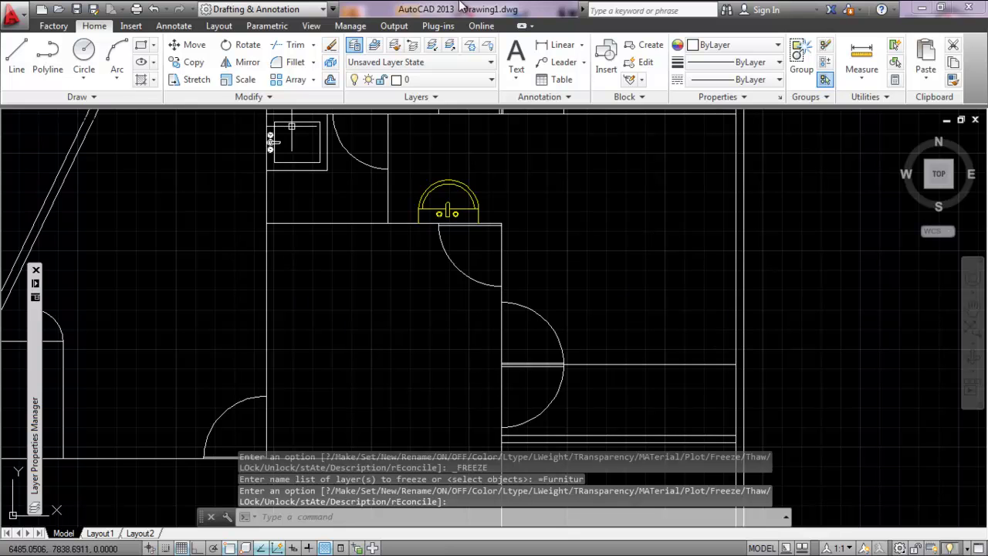
pyautogui.click(452, 80)
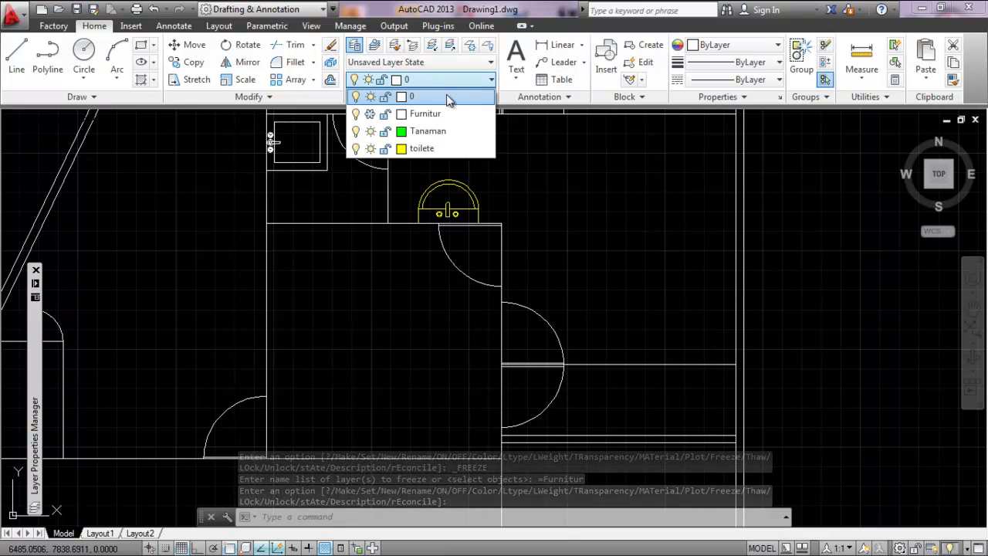
pyautogui.click(371, 114)
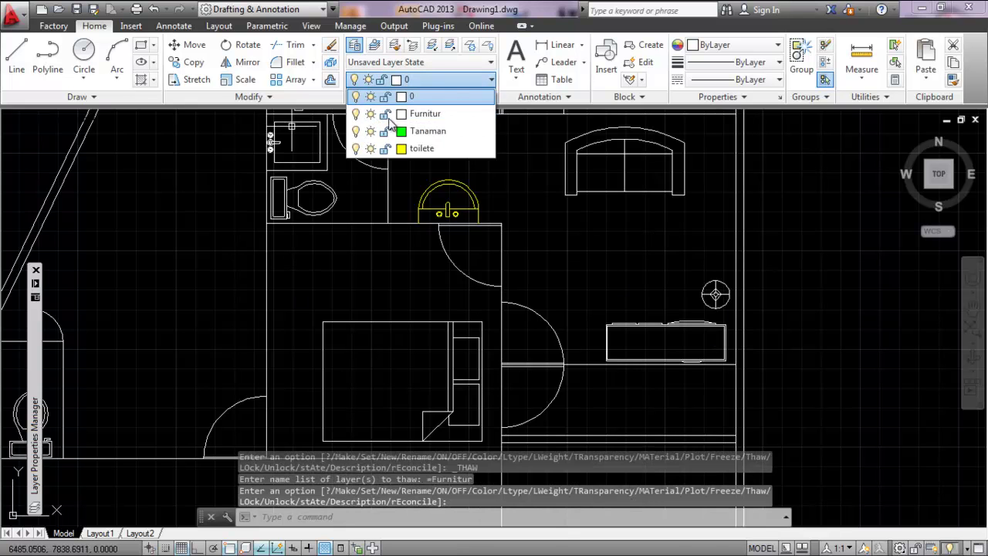
# Step: Lock the Furnitur layer and try to erase the preselected sofa
pyautogui.click(385, 114)
pyautogui.click(569, 259)
pyautogui.click(549, 278)
pyautogui.click(604, 198)
pyautogui.click(560, 170)
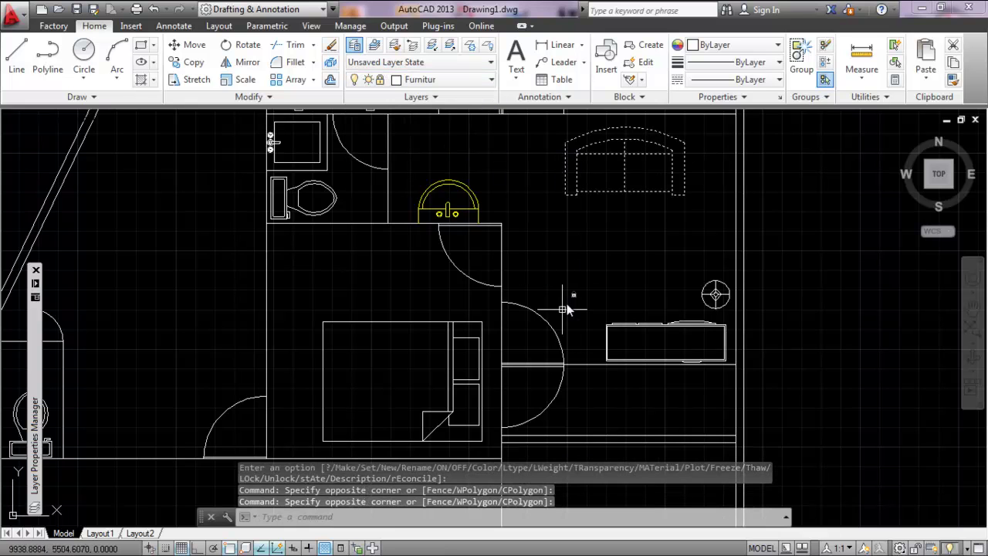
pyautogui.write('e')
pyautogui.press('Return')
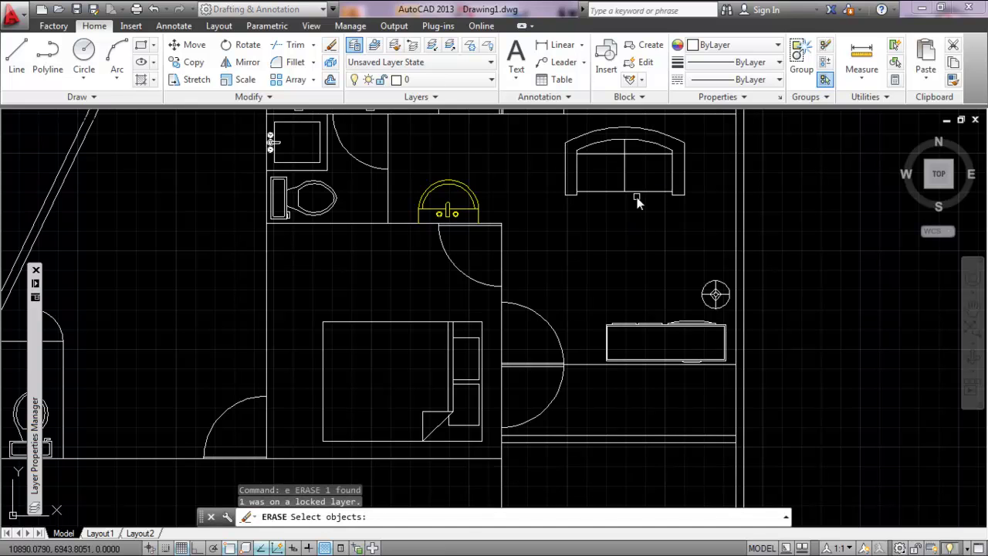
pyautogui.press('Escape')
pyautogui.press('Escape')
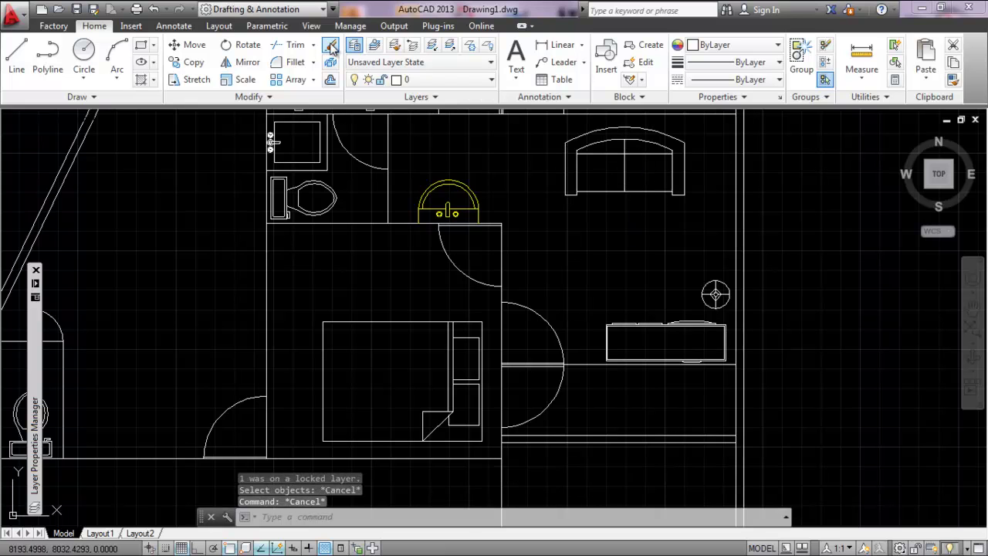
# Step: Try Erase once more, picking the sofa from within the command, and cancel
pyautogui.press('Return')
pyautogui.click(625, 152)
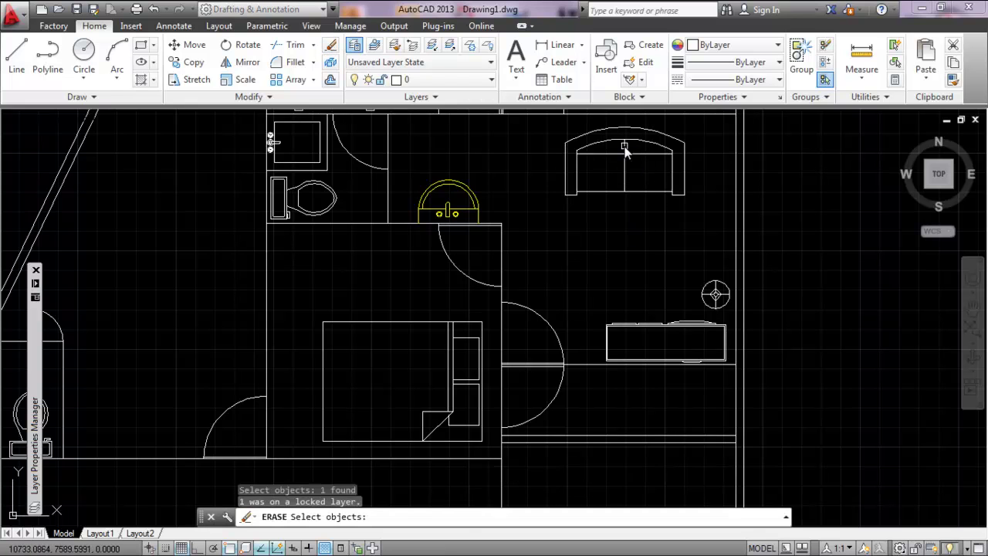
pyautogui.click(594, 191)
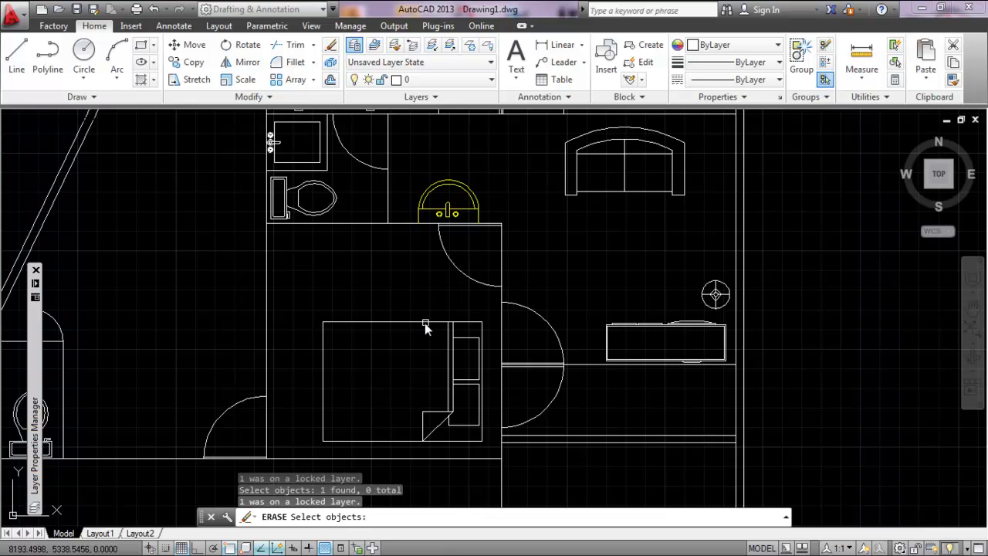
pyautogui.press('Escape')
pyautogui.press('Escape')
pyautogui.press('Escape')
# Step: Try to move the bed while its Furnitur layer is locked, and cancel the command
pyautogui.click(384, 305)
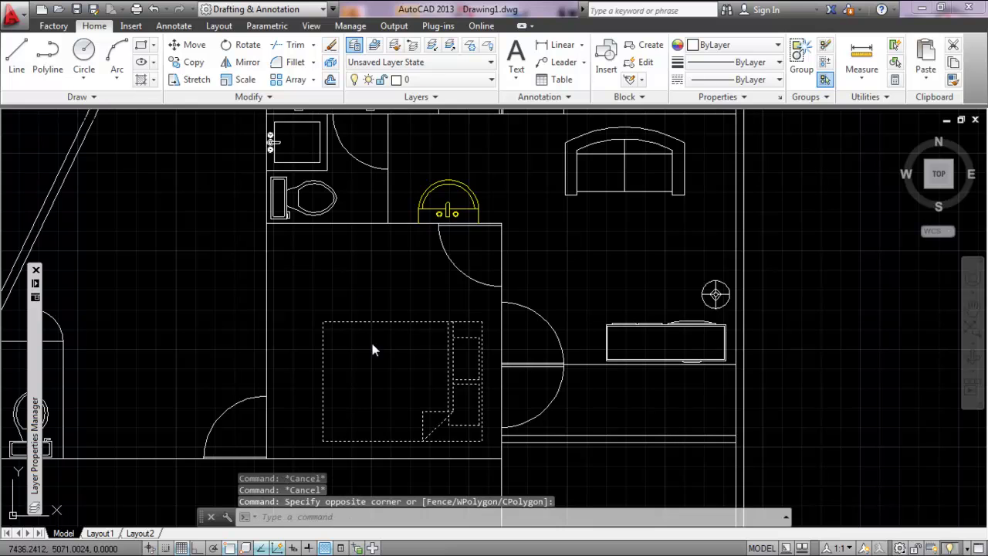
pyautogui.click(380, 338)
pyautogui.write('m')
pyautogui.press('Return')
pyautogui.click(412, 353)
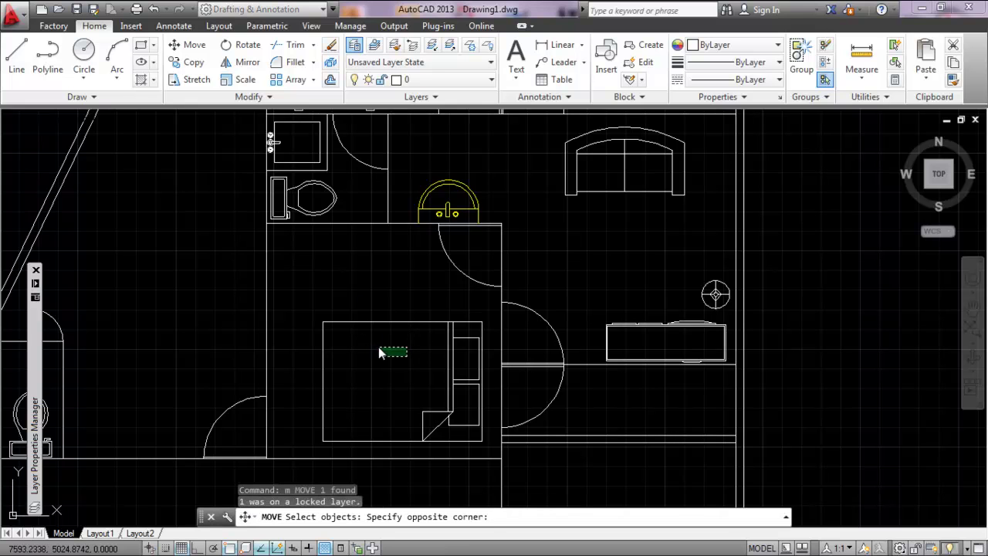
pyautogui.click(359, 309)
pyautogui.press('Escape')
pyautogui.press('Escape')
pyautogui.press('Escape')
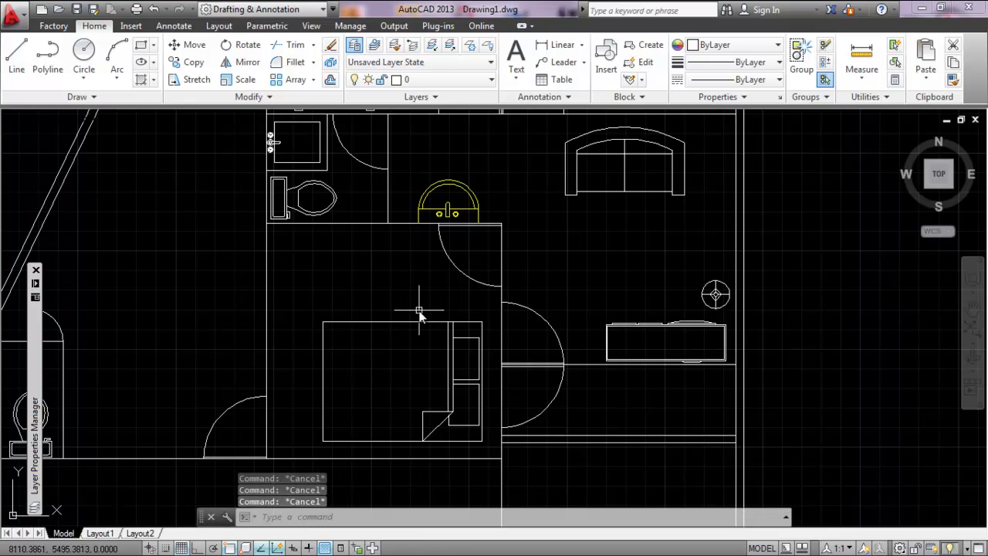
# Step: Unlock the Furnitur layer
pyautogui.click(460, 79)
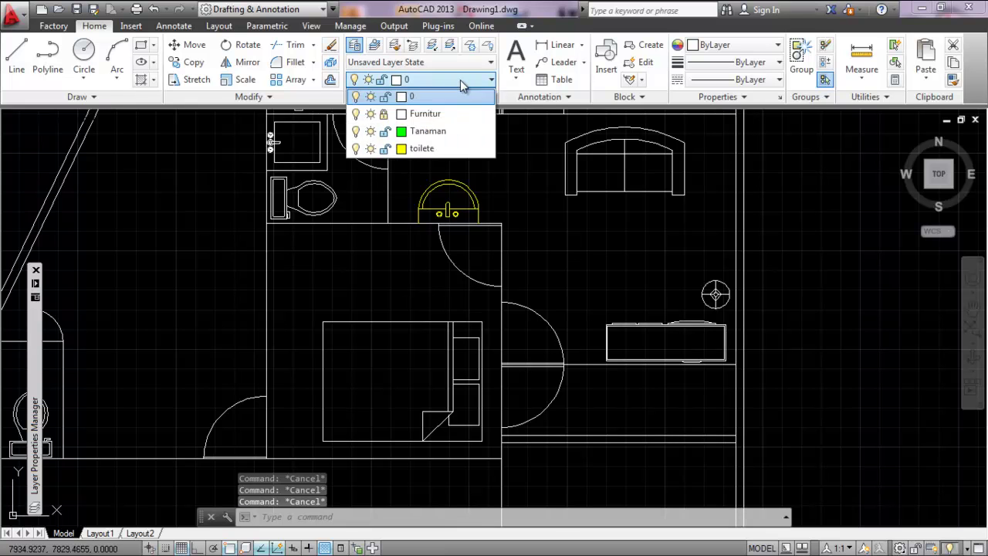
pyautogui.click(385, 115)
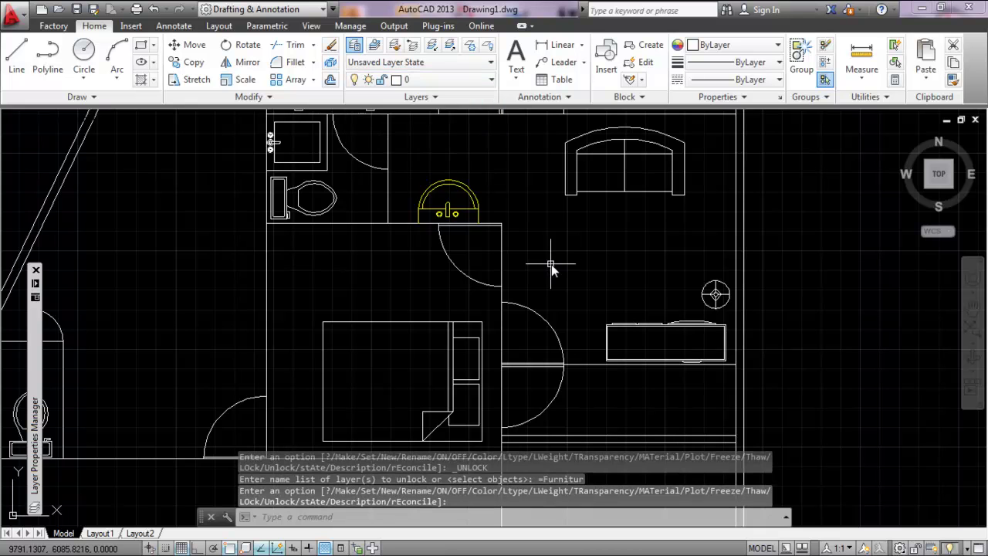
pyautogui.scroll(-4, 541, 278)
pyautogui.scroll(3, 510, 282)
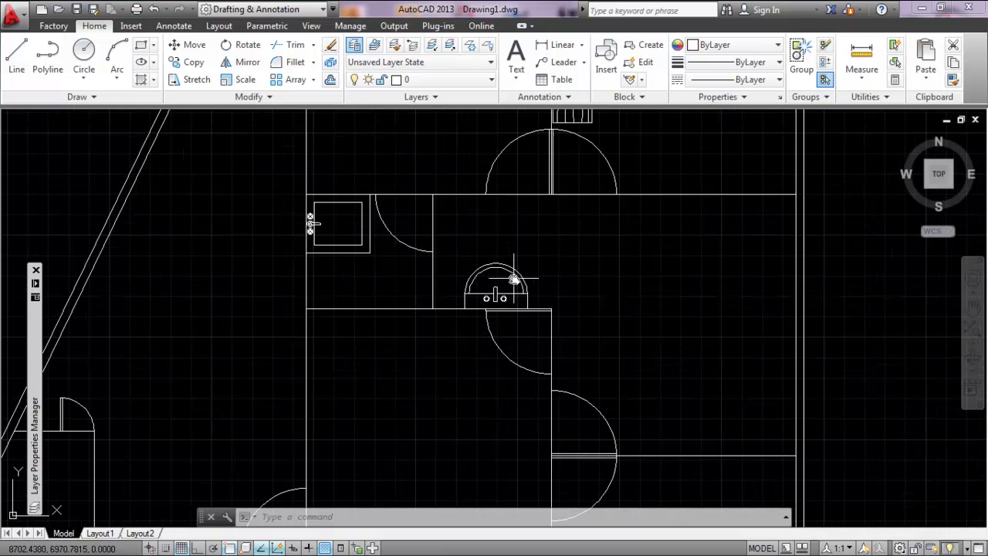
# Step: Pick individual arcs and lines of the washbasin to check whether they are separate objects, clearing each selection
pyautogui.scroll(5, 509, 285)
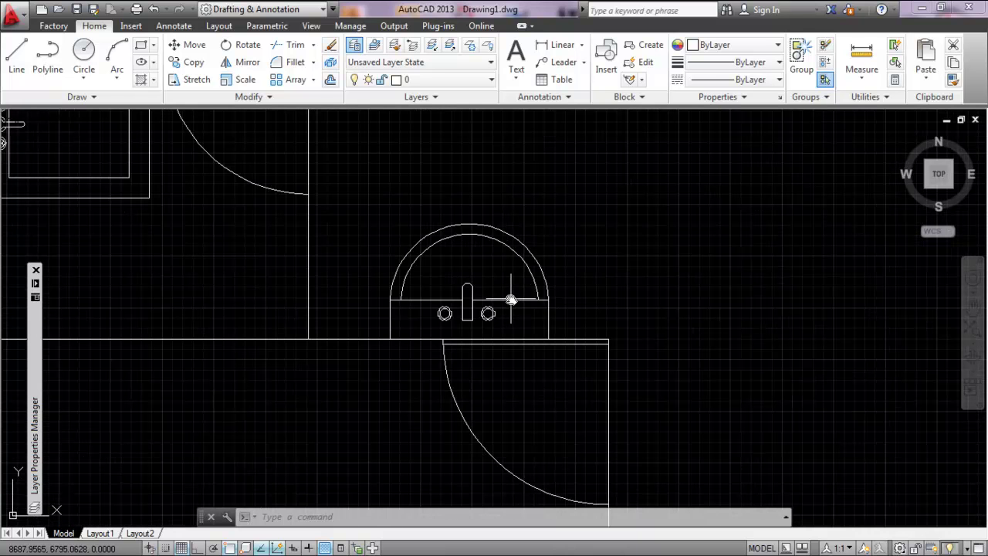
pyautogui.click(510, 299)
pyautogui.press('Escape')
pyautogui.press('Escape')
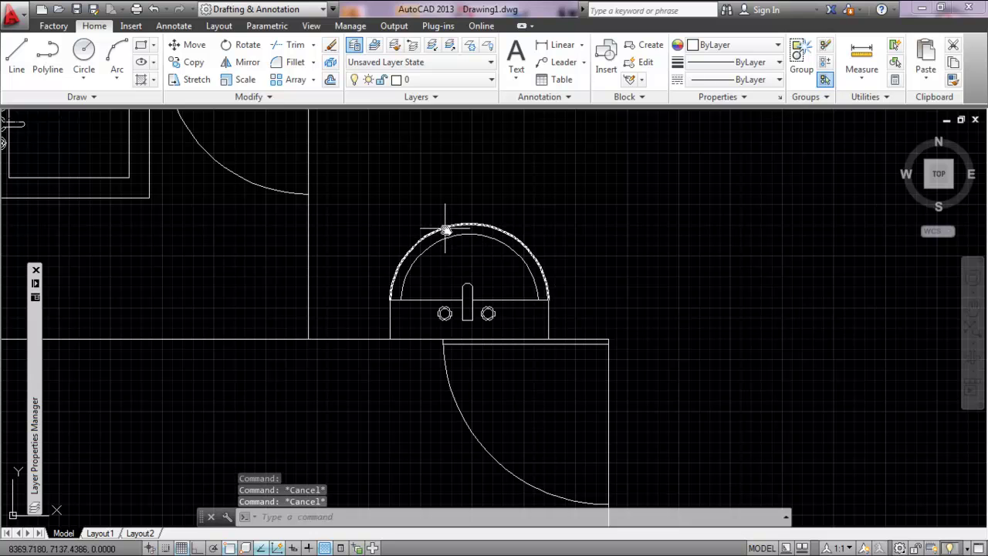
pyautogui.click(446, 230)
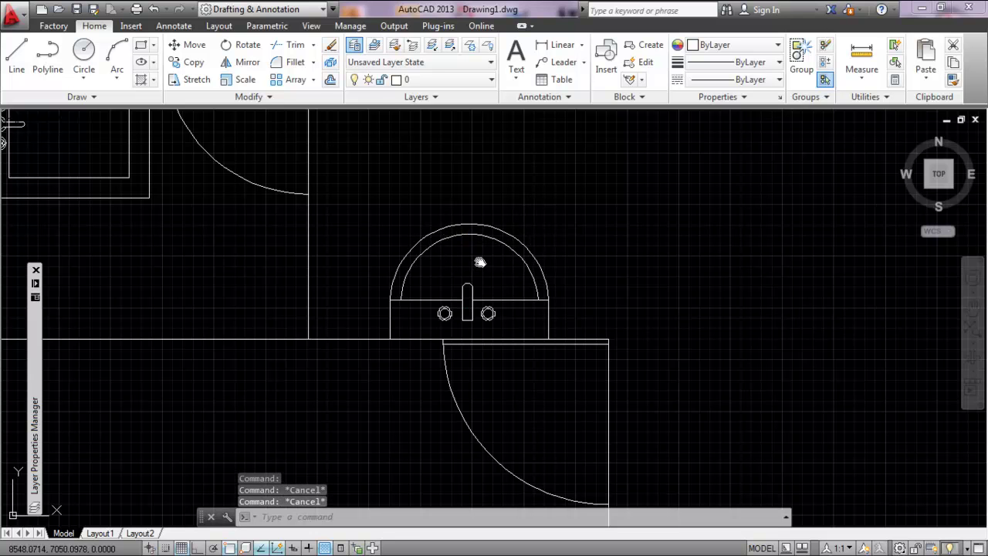
pyautogui.scroll(2, 478, 264)
pyautogui.click(410, 225)
pyautogui.press('Escape')
pyautogui.press('Escape')
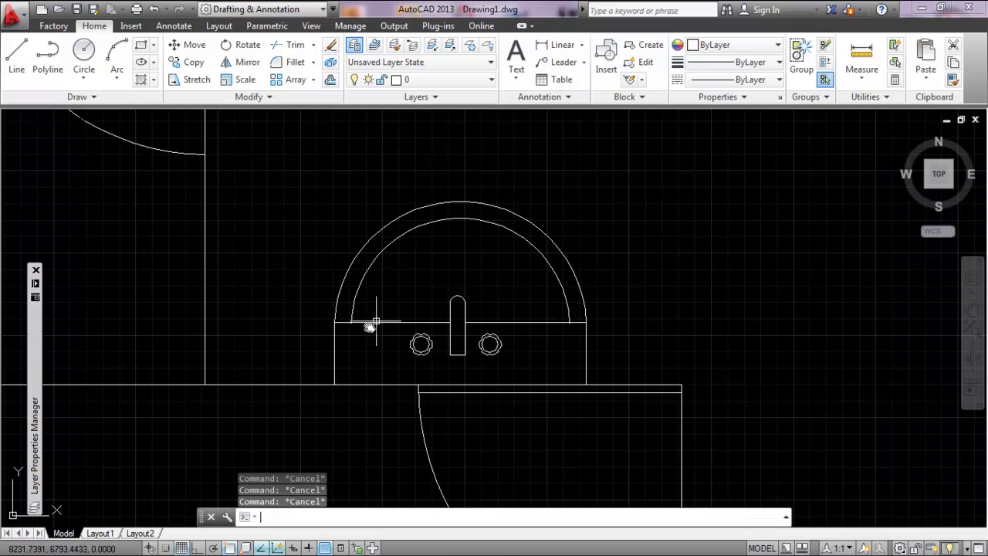
pyautogui.click(370, 321)
pyautogui.press('Escape')
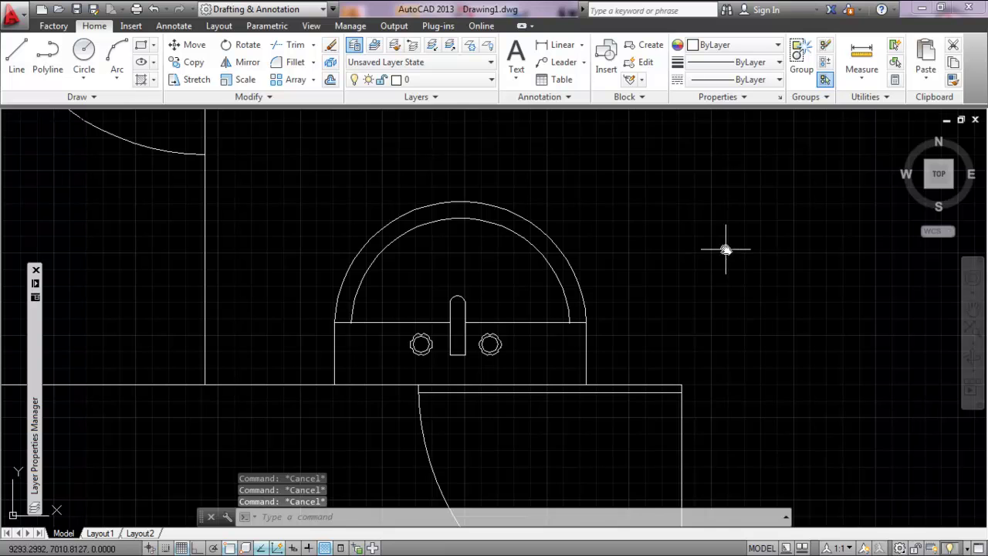
# Step: Begin a block definition named Washtafel and set its base point at the midpoint of the faucet's lower edge
pyautogui.scroll(-1, 578, 216)
pyautogui.scroll(-1, 470, 256)
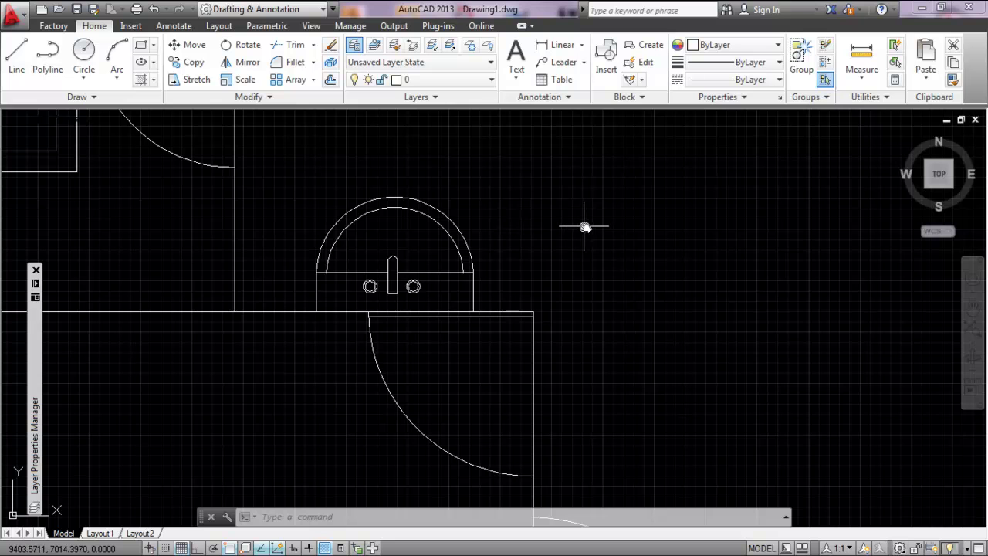
pyautogui.moveTo(585, 227); pyautogui.dragTo(604, 260, button='middle')
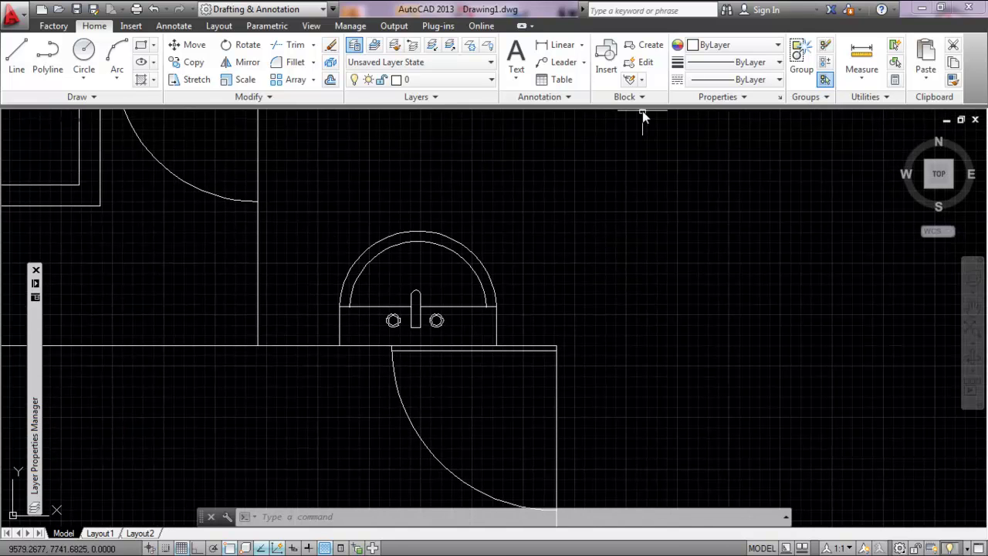
pyautogui.click(648, 45)
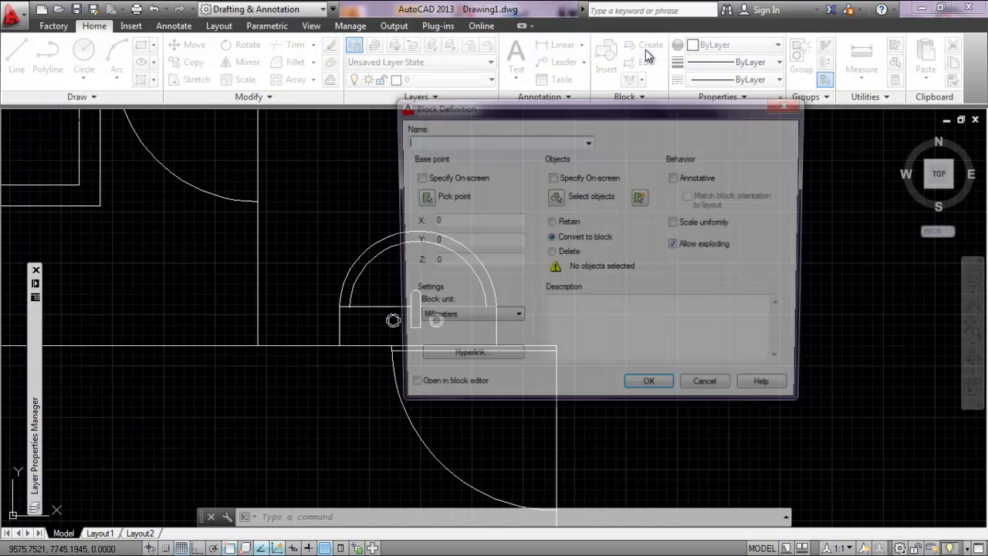
pyautogui.moveTo(591, 114); pyautogui.dragTo(730, 115)
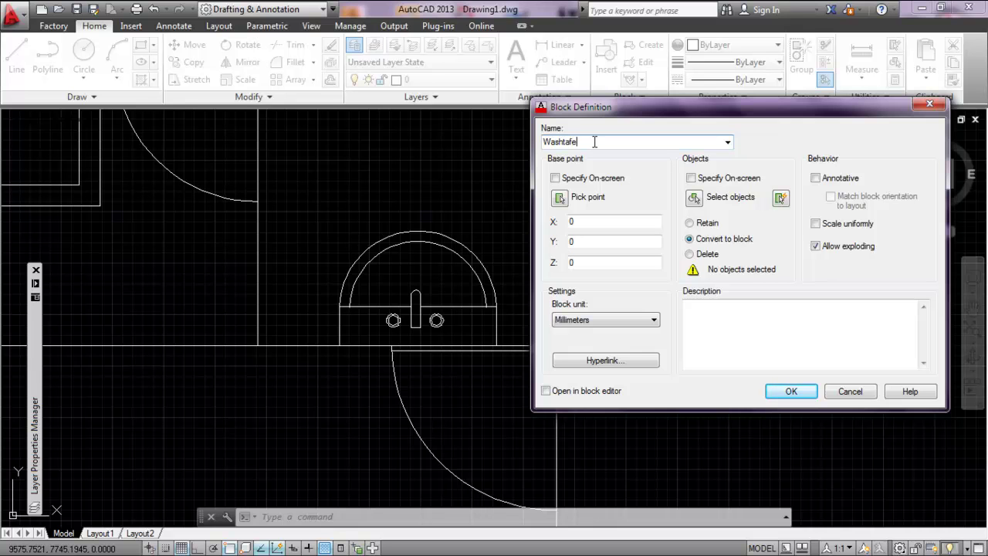
pyautogui.click(560, 199)
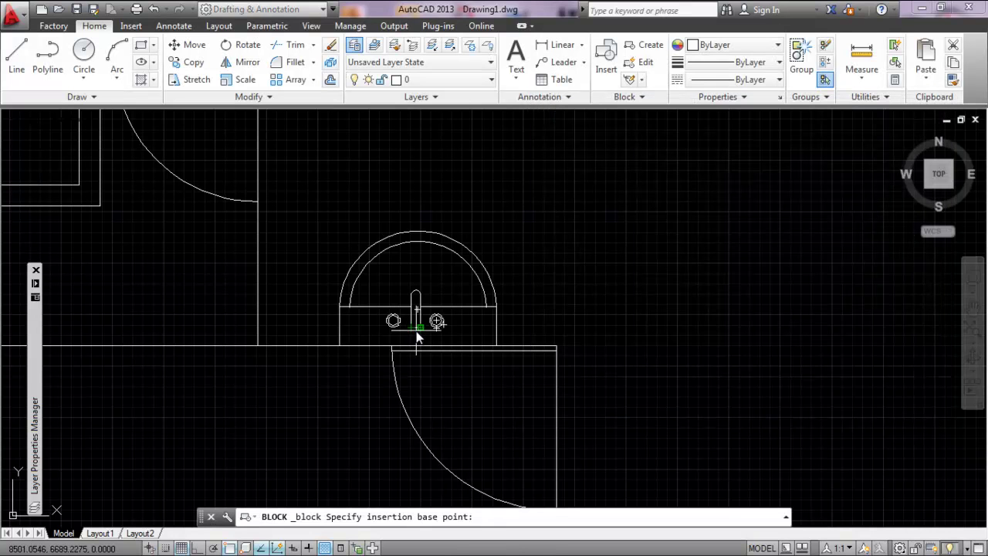
pyautogui.keyDown('shift'); pyautogui.rightClick(596, 206); pyautogui.keyUp('shift')
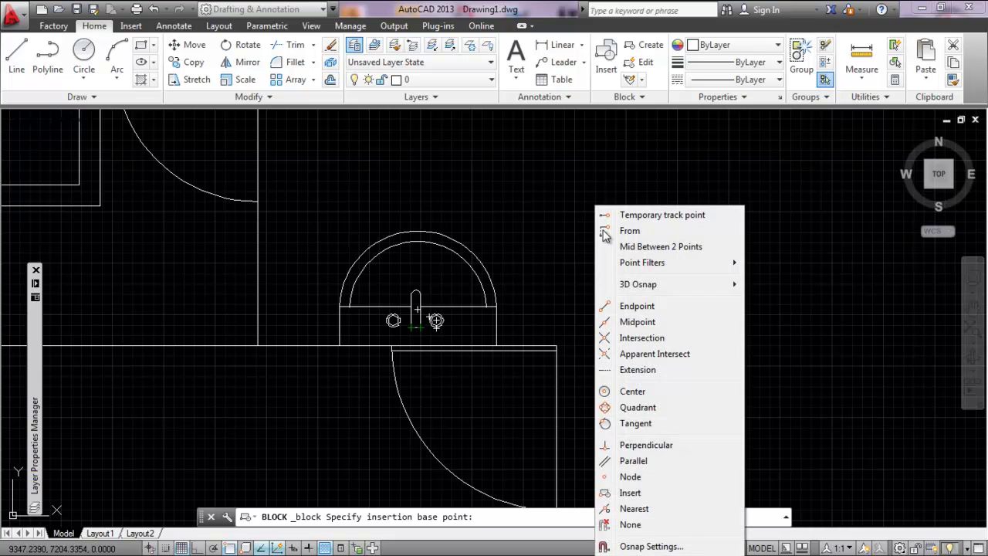
pyautogui.click(637, 321)
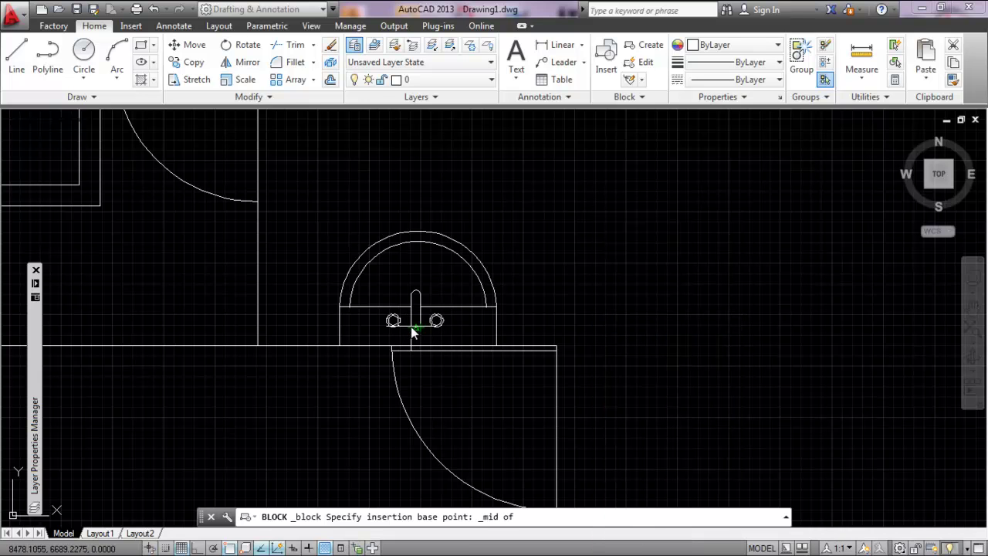
pyautogui.click(413, 332)
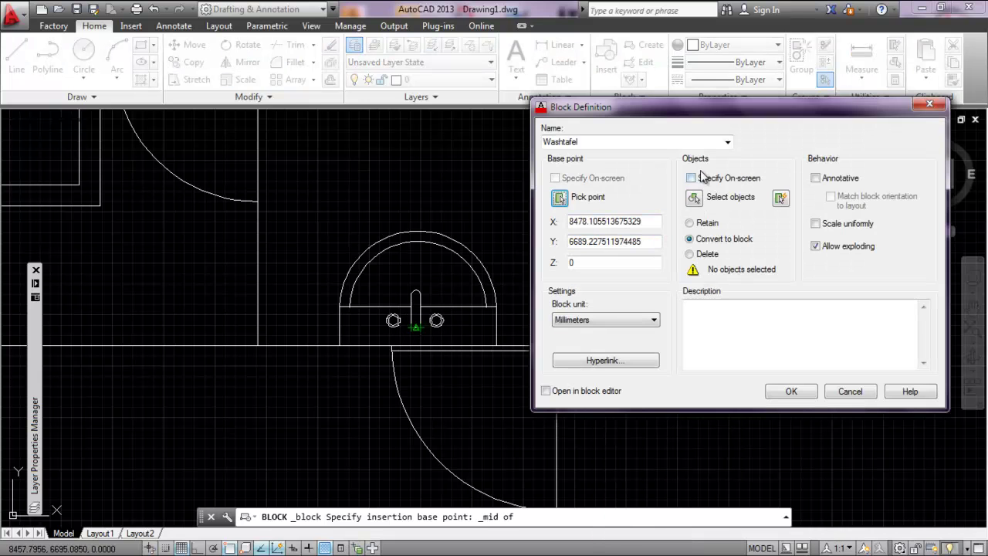
# Step: Select all the washbasin's geometry with a window as the objects of the Washtafel block
pyautogui.click(694, 199)
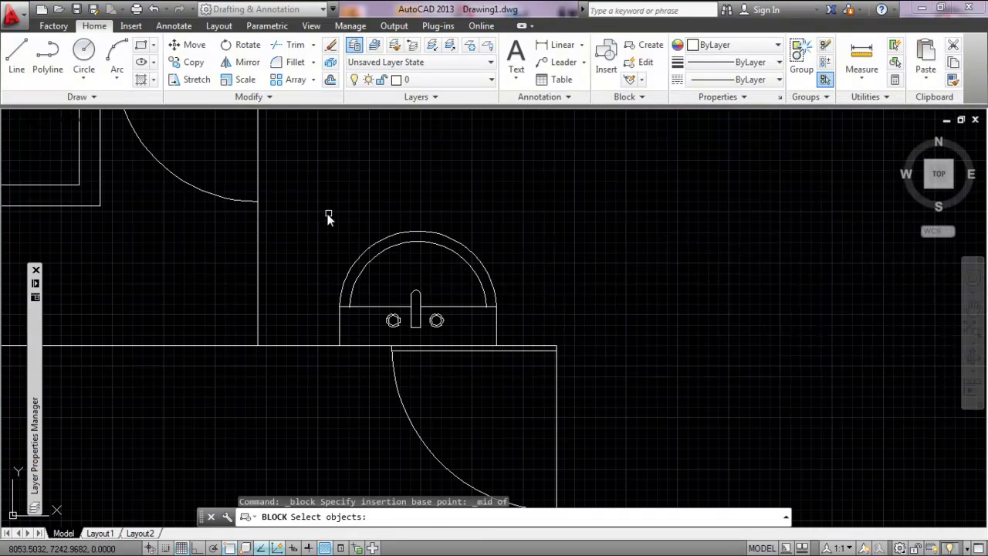
pyautogui.click(315, 208)
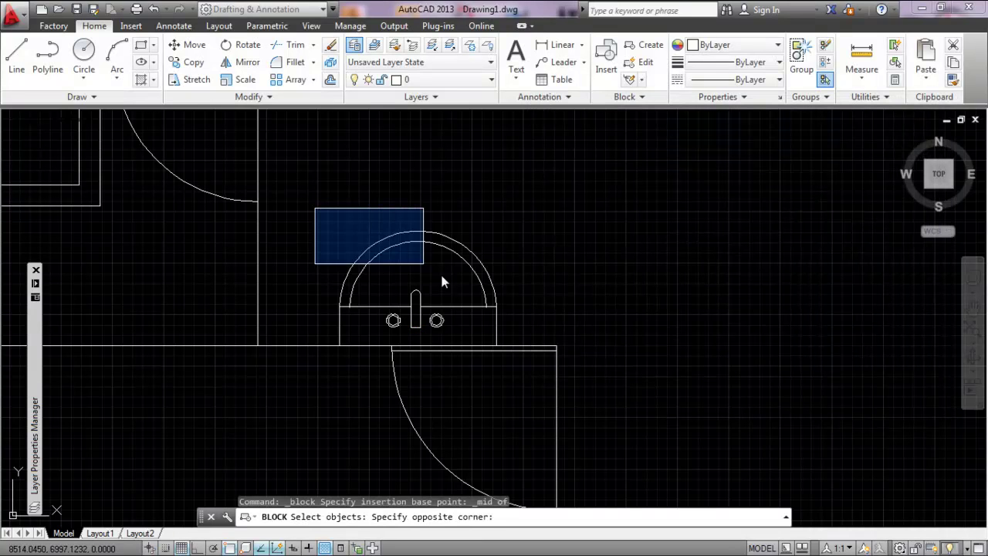
pyautogui.click(521, 349)
pyautogui.press('Return')
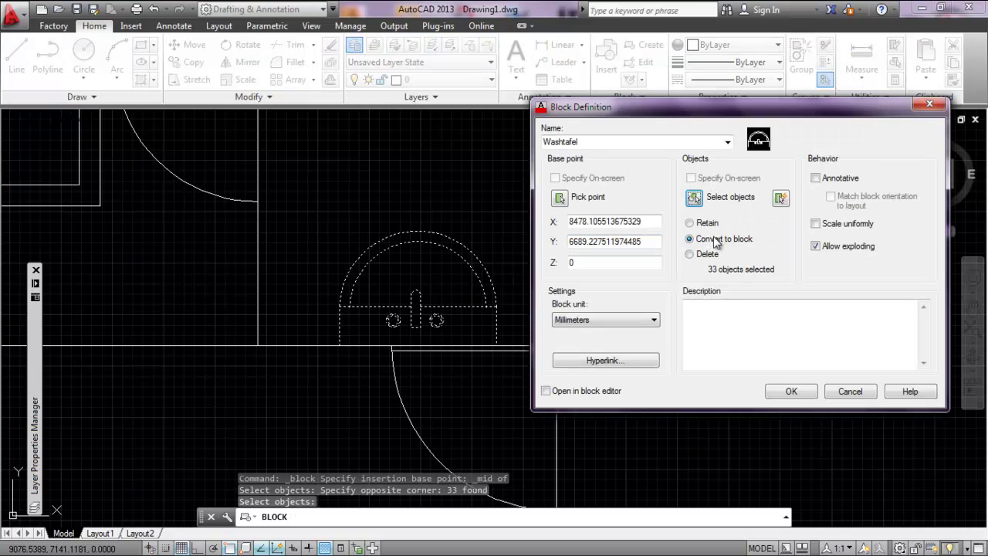
# Step: Add the description "ini adalah washtafel buatan" and create the block with the Convert to block option
pyautogui.click(688, 224)
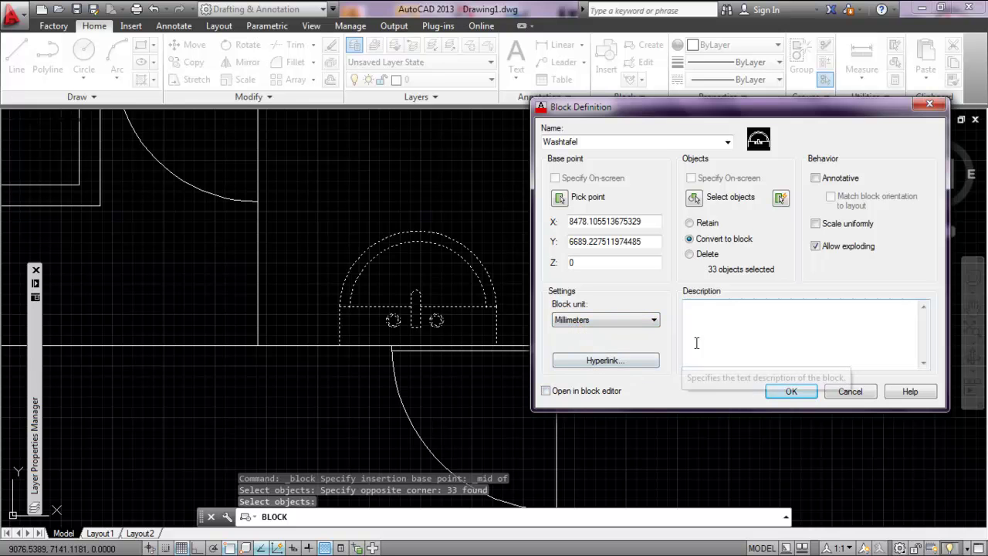
pyautogui.click(720, 335)
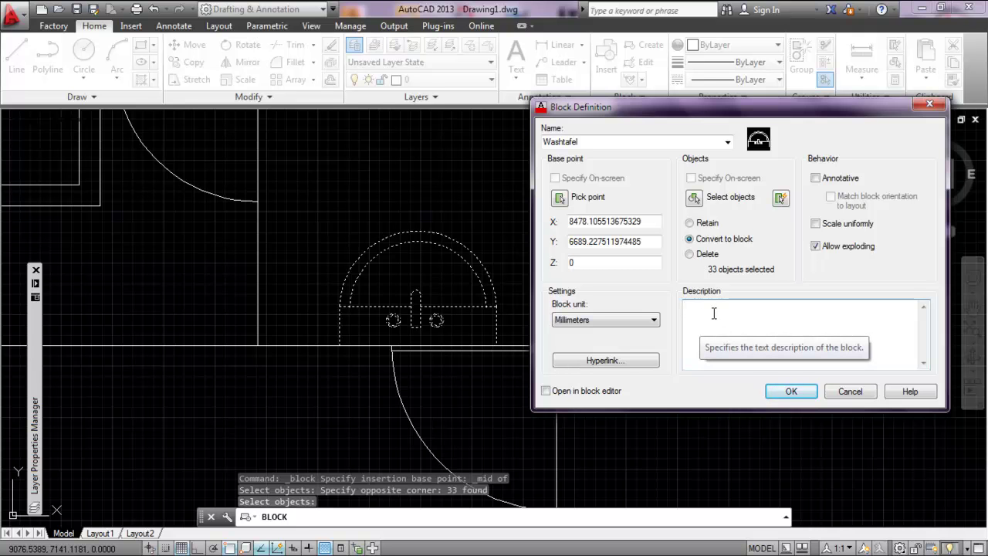
pyautogui.write('ini adalah washtafel buatan')
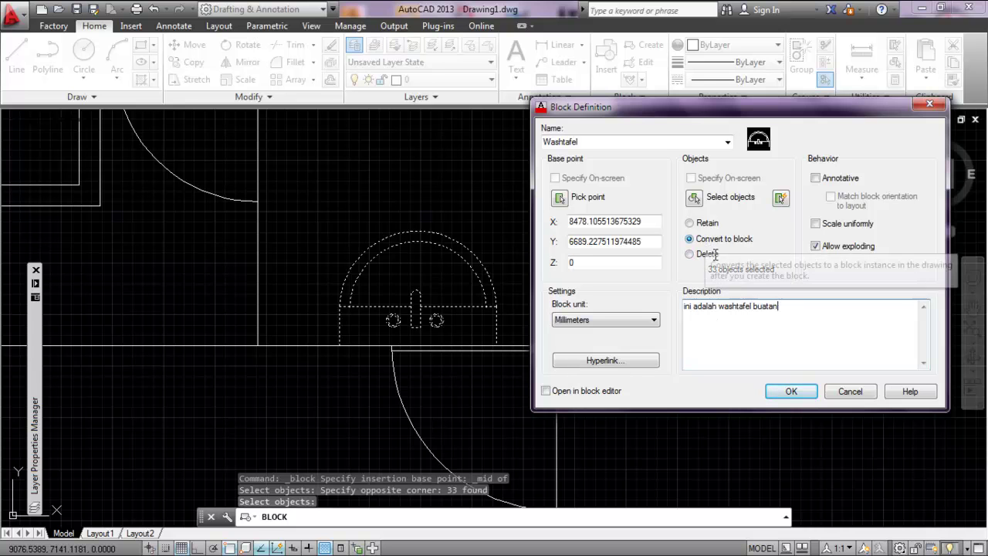
pyautogui.click(790, 392)
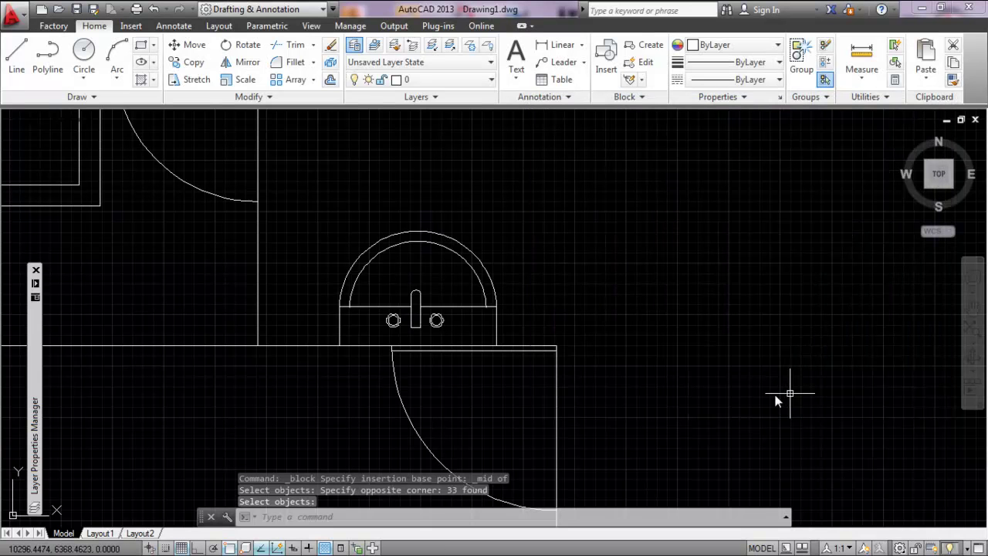
pyautogui.press('Escape')
pyautogui.press('Escape')
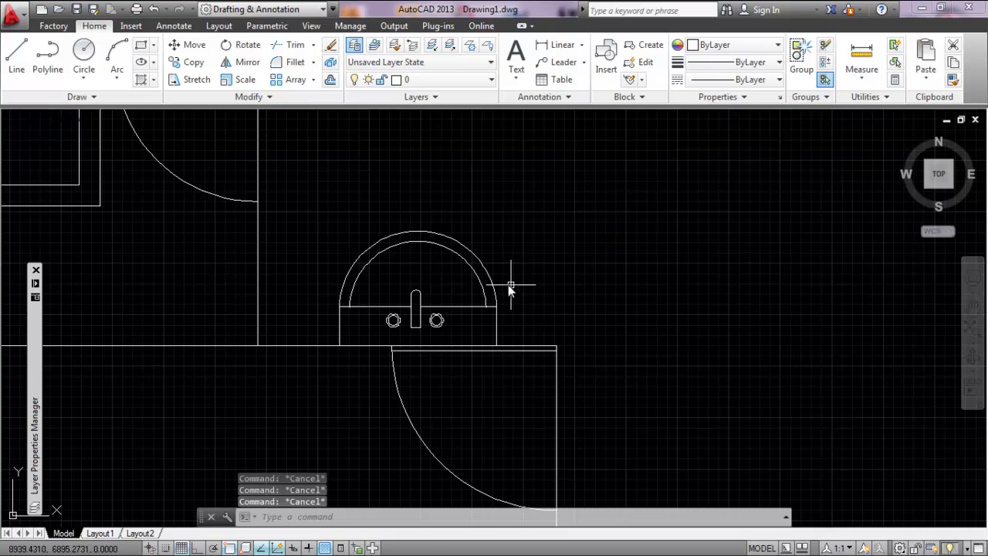
pyautogui.scroll(-2, 508, 285)
pyautogui.moveTo(598, 251); pyautogui.dragTo(574, 302, button='middle')
pyautogui.moveTo(489, 282); pyautogui.dragTo(472, 401, button='middle')
pyautogui.moveTo(695, 360); pyautogui.dragTo(412, 382, button='middle')
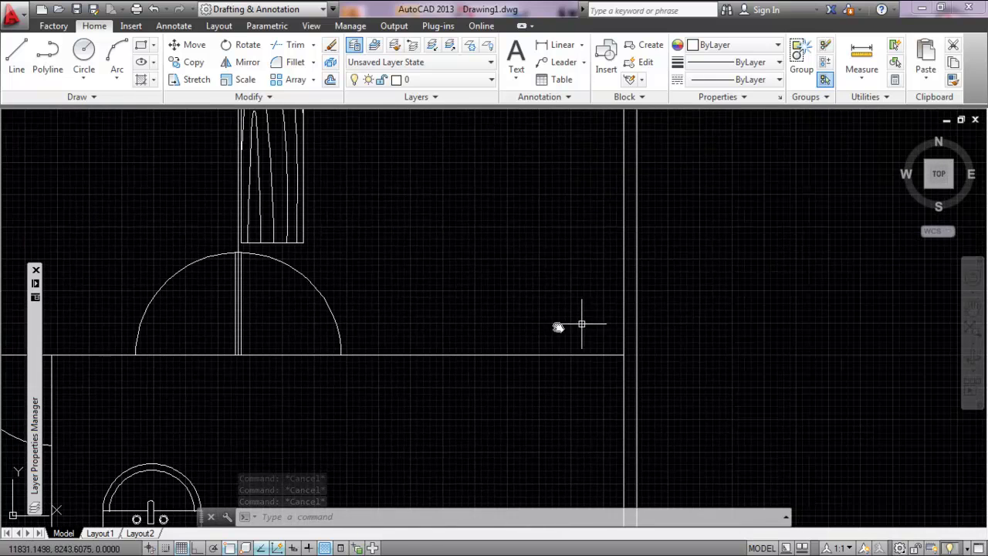
pyautogui.click(481, 78)
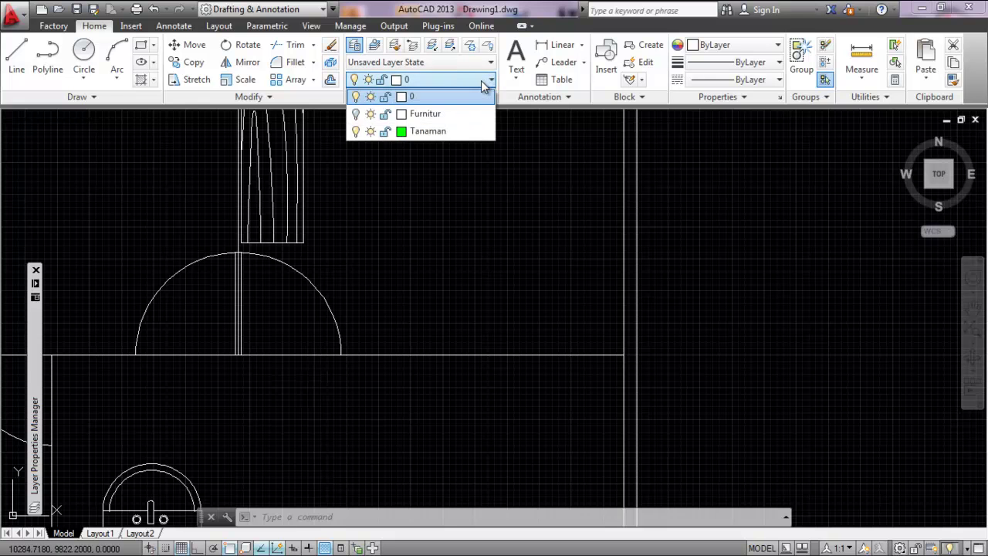
pyautogui.click(483, 84)
pyautogui.click(474, 199)
pyautogui.press('Escape')
pyautogui.press('Escape')
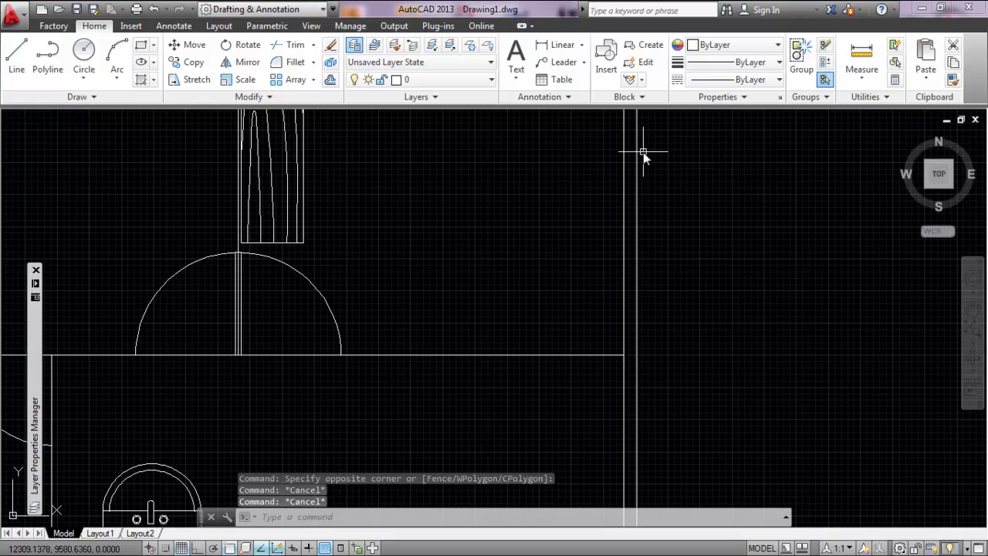
# Step: Start inserting the Washtafel block with a uniform scale of 0.75, a rotation of 90 and an on-screen insertion point
pyautogui.click(602, 71)
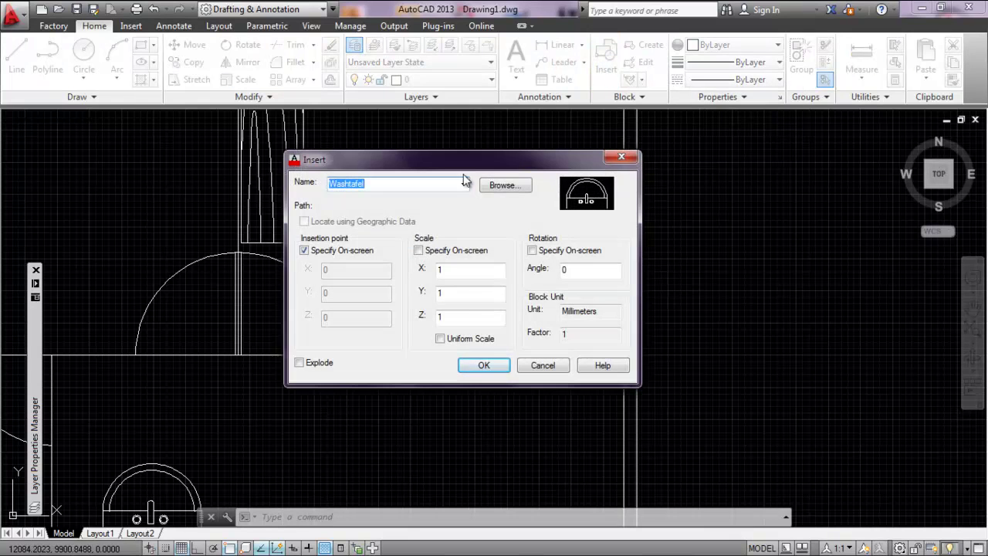
pyautogui.click(463, 184)
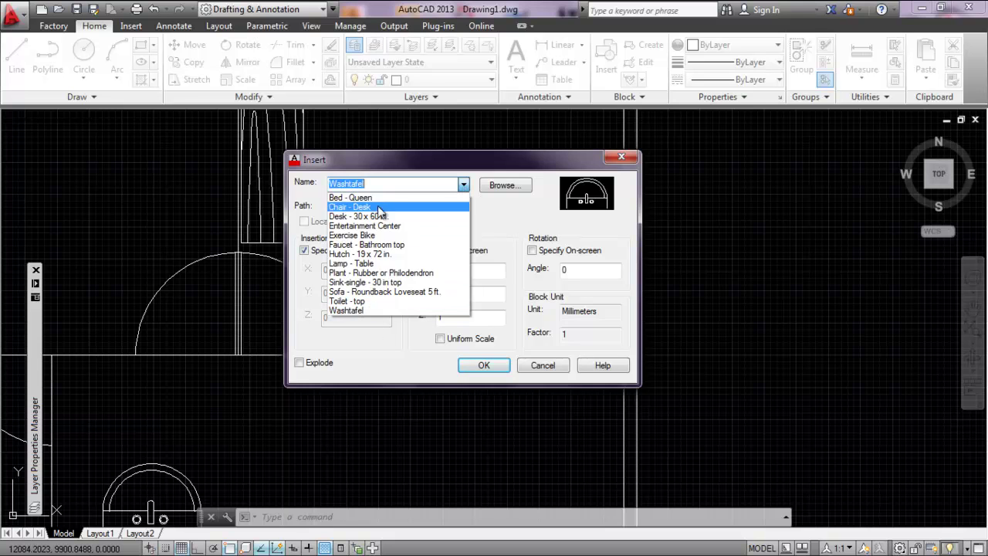
pyautogui.click(362, 310)
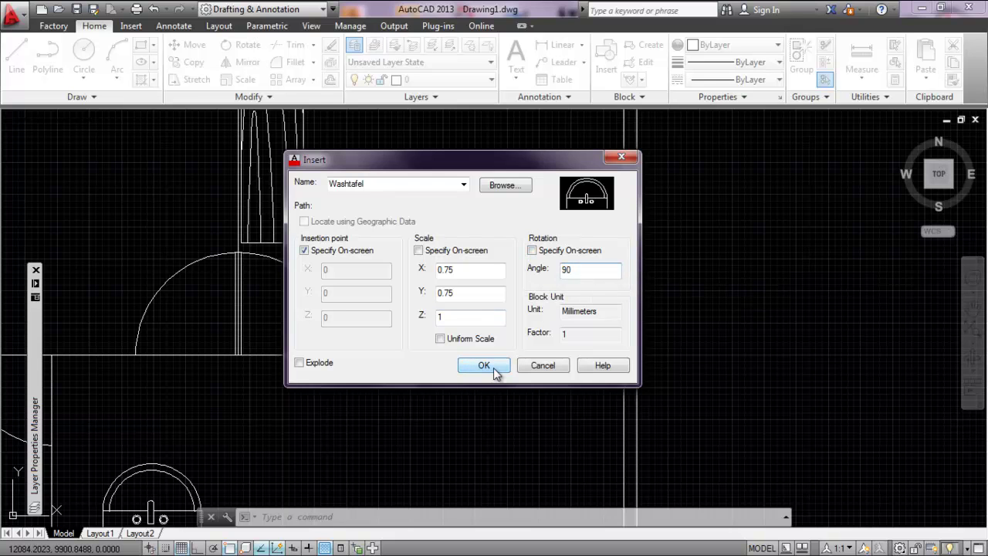
pyautogui.click(439, 340)
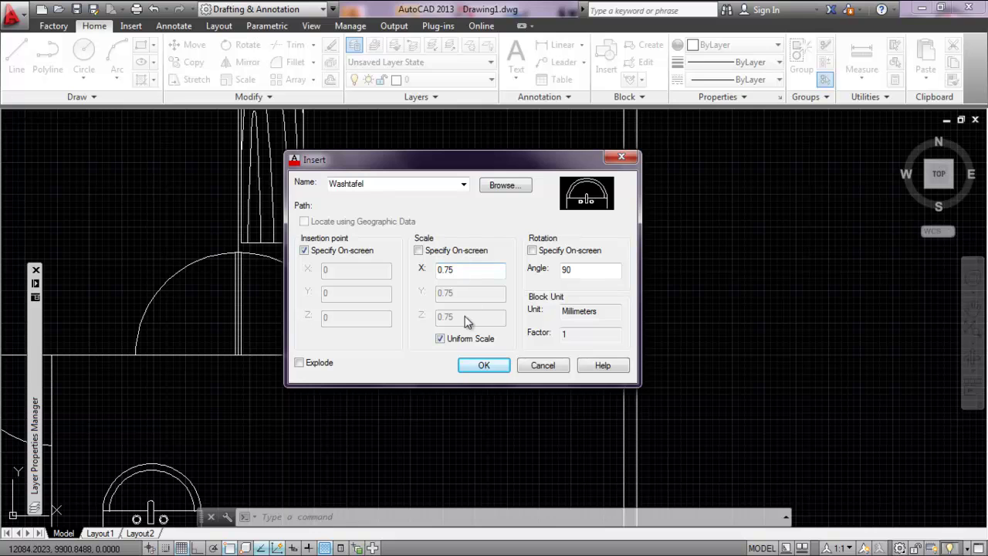
pyautogui.click(484, 365)
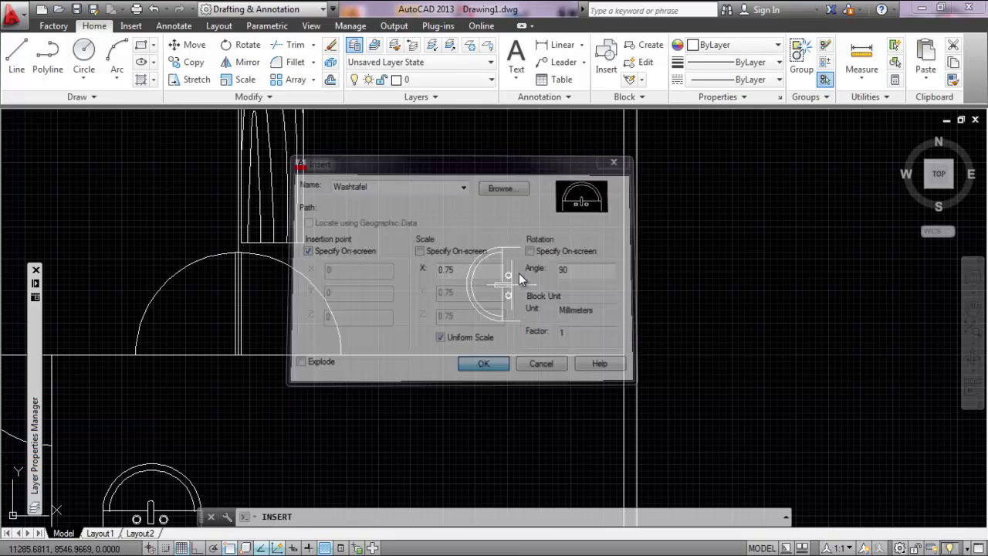
# Step: Place the Washtafel block flush against the inner face of the east outer wall, opposite the vertical wood-grained rectangle
pyautogui.scroll(-2, 523, 277)
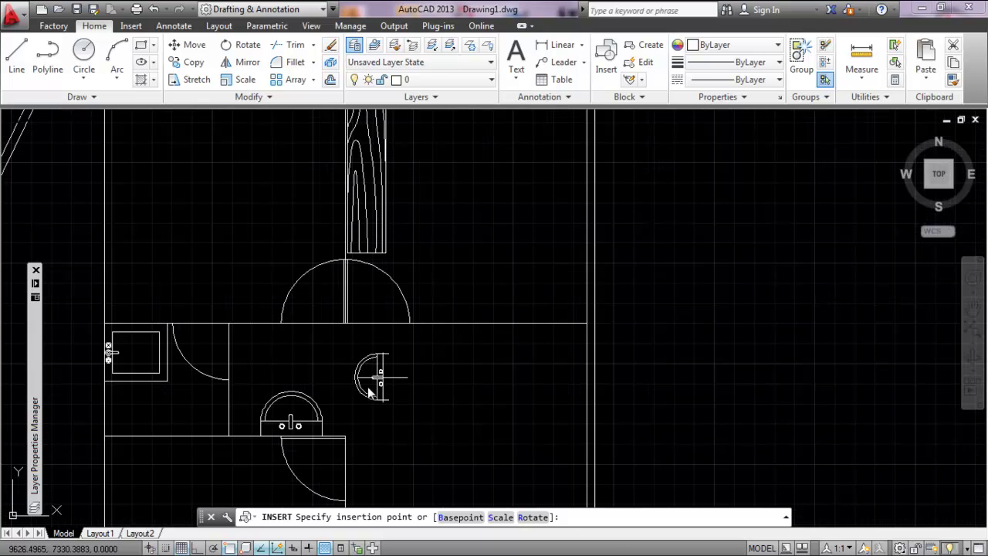
pyautogui.scroll(4, 309, 401)
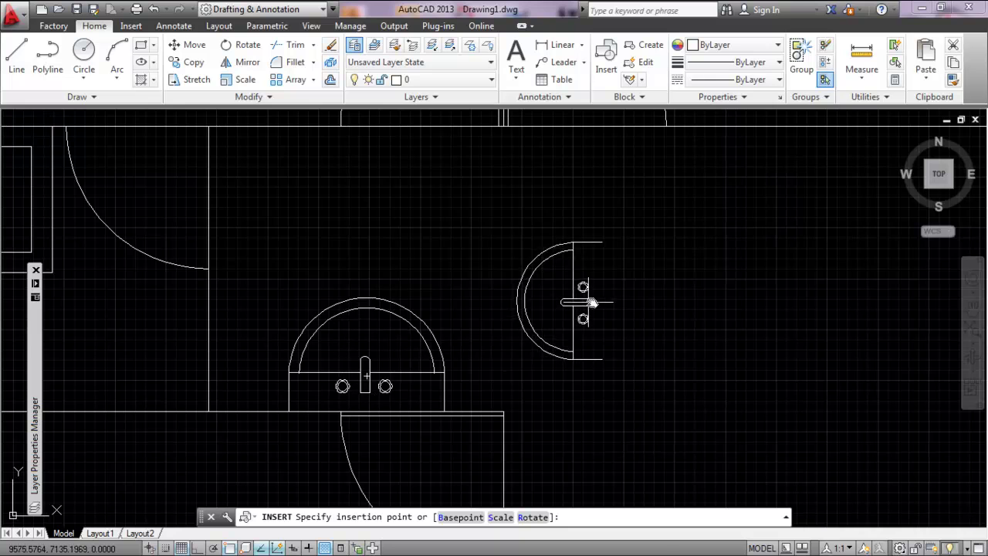
pyautogui.scroll(-2, 672, 283)
pyautogui.scroll(2, 448, 366)
pyautogui.scroll(2, 569, 236)
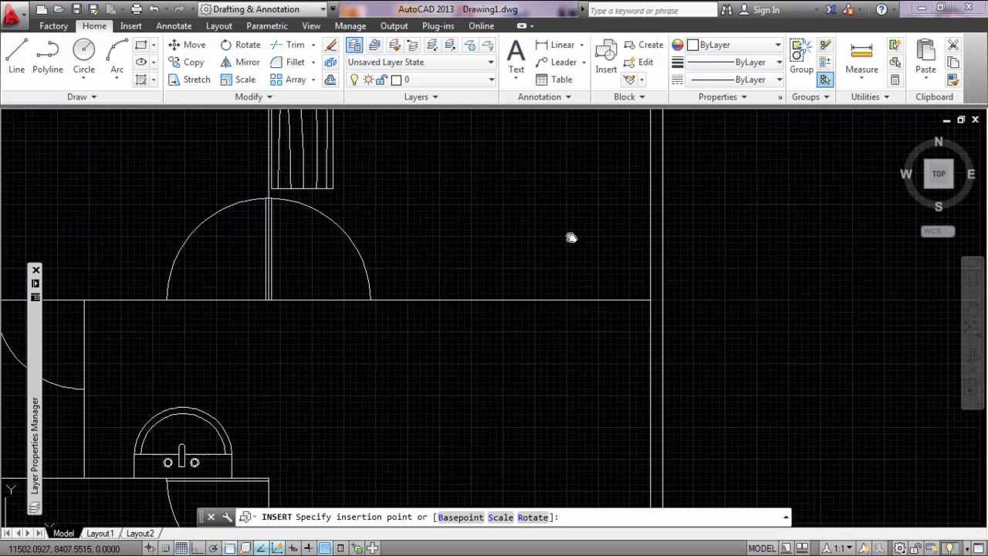
pyautogui.scroll(-2, 587, 302)
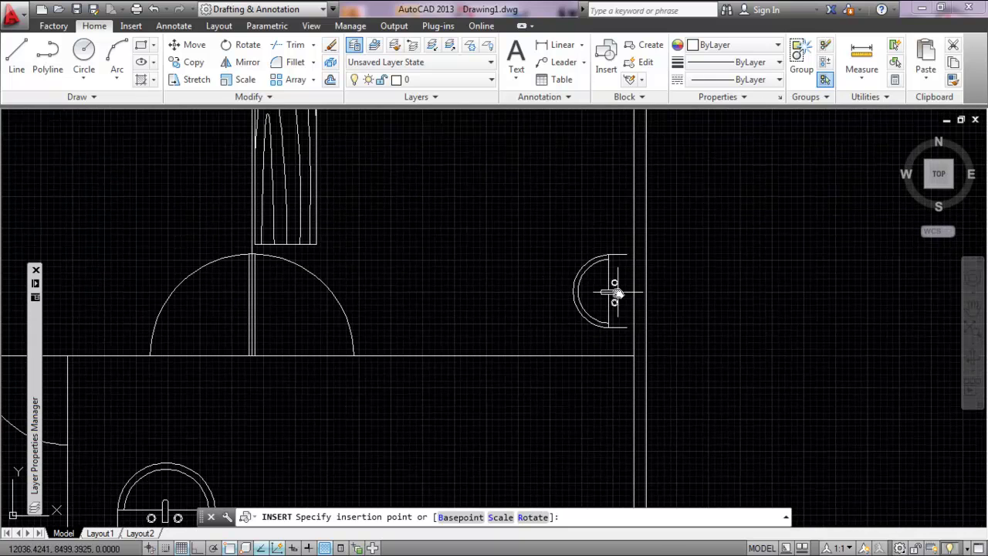
pyautogui.scroll(1, 617, 294)
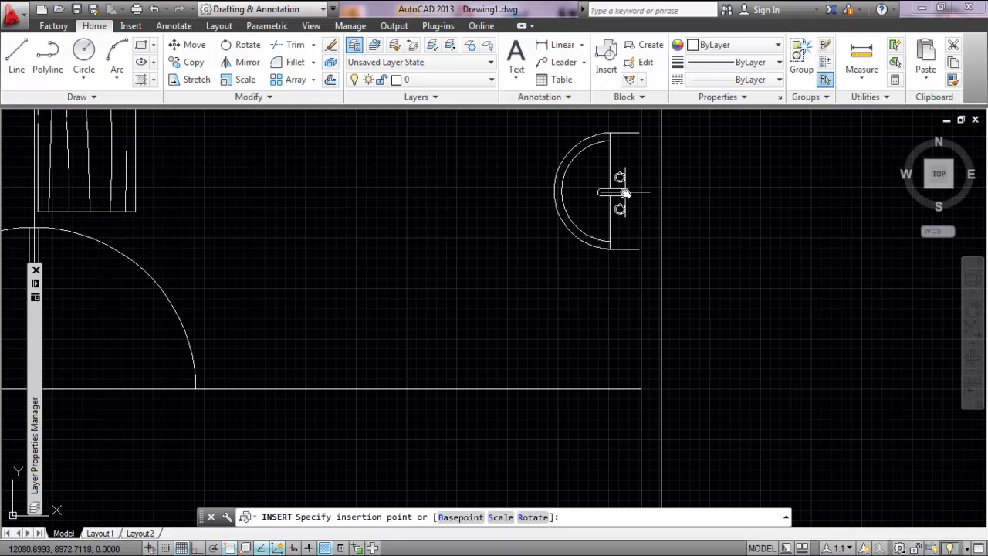
pyautogui.moveTo(628, 193); pyautogui.dragTo(599, 348, button='middle')
pyautogui.scroll(-2, 600, 348)
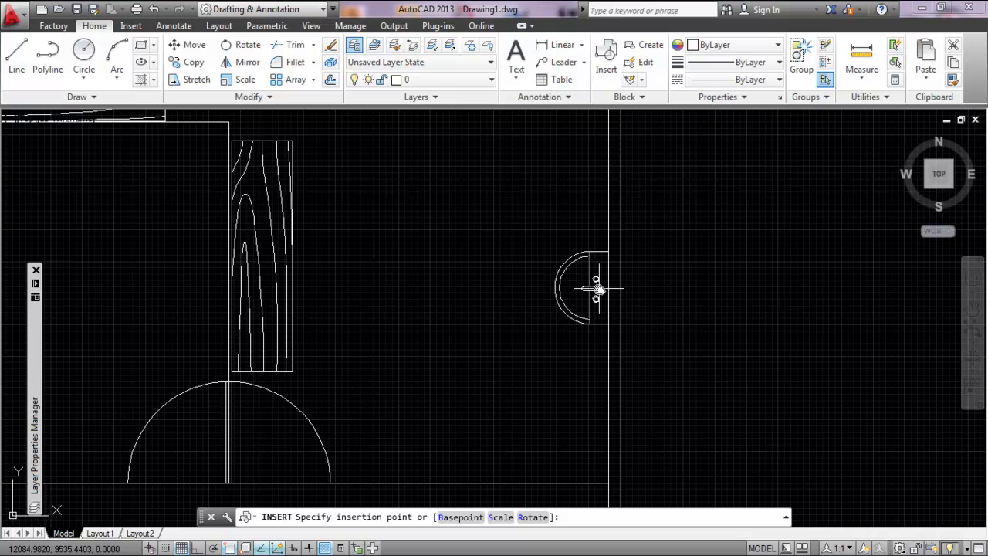
pyautogui.click(595, 288)
pyautogui.press('Escape')
pyautogui.press('Escape')
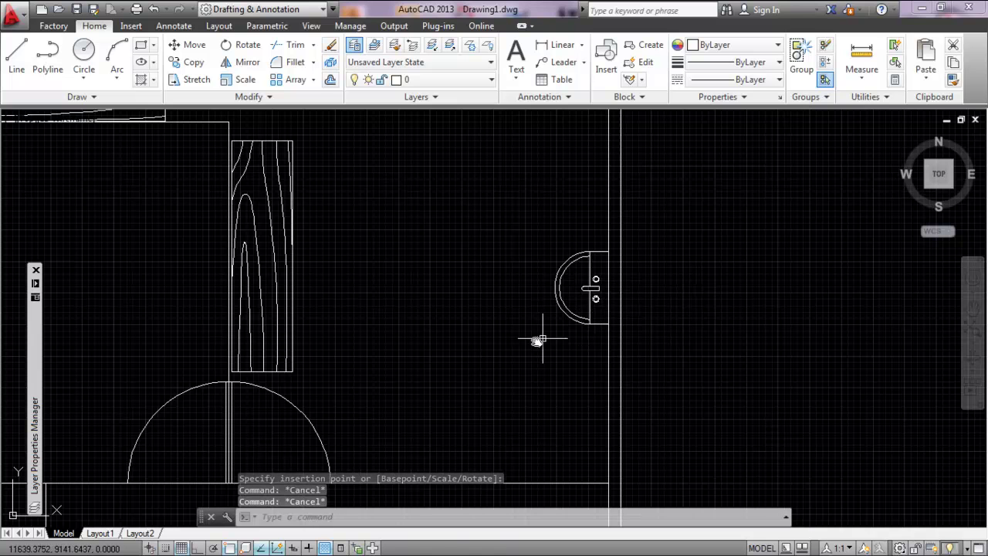
# Step: Create a new layer named toilete and set its color to yellow
pyautogui.scroll(-5, 536, 341)
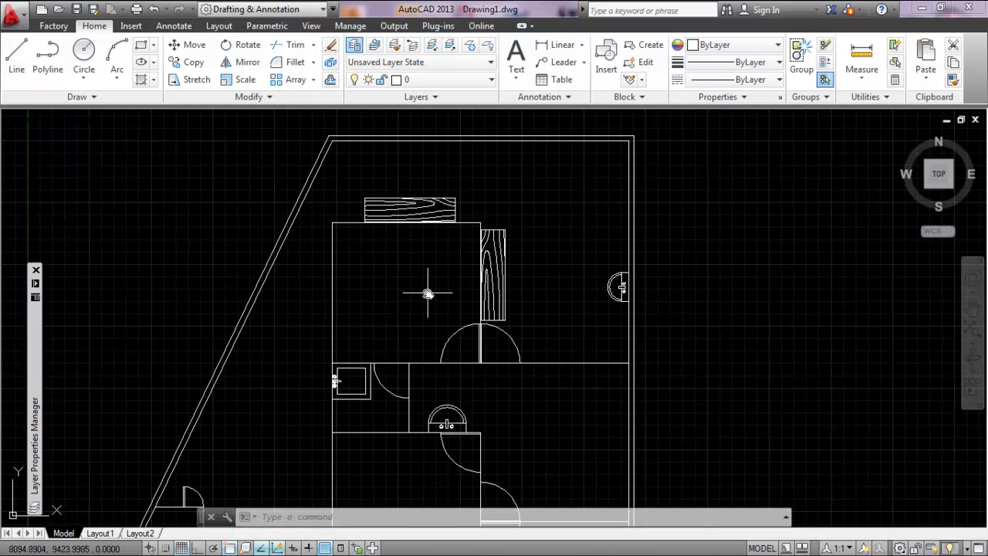
pyautogui.moveTo(34, 328)
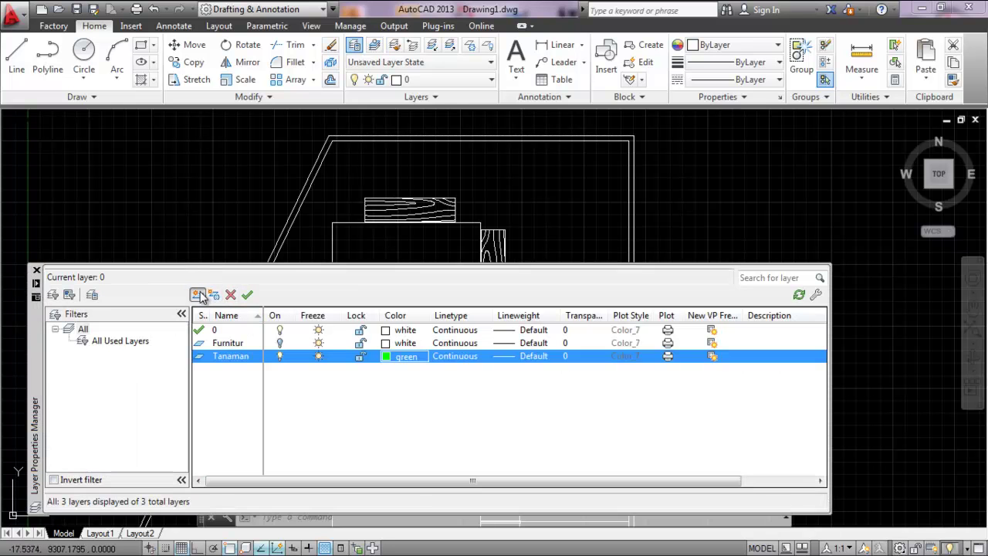
pyautogui.click(197, 294)
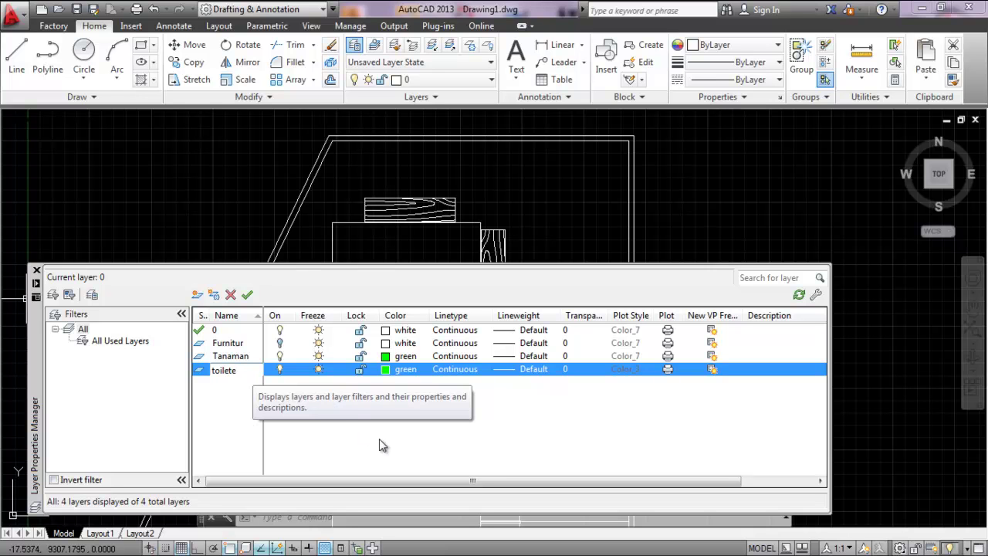
pyautogui.click(388, 370)
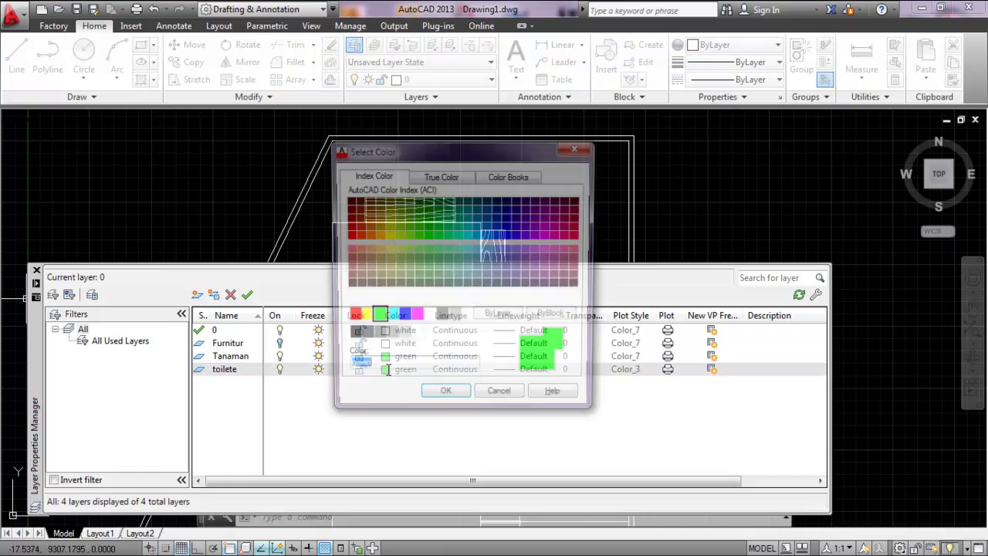
pyautogui.click(363, 317)
pyautogui.click(444, 398)
pyautogui.moveTo(34, 281)
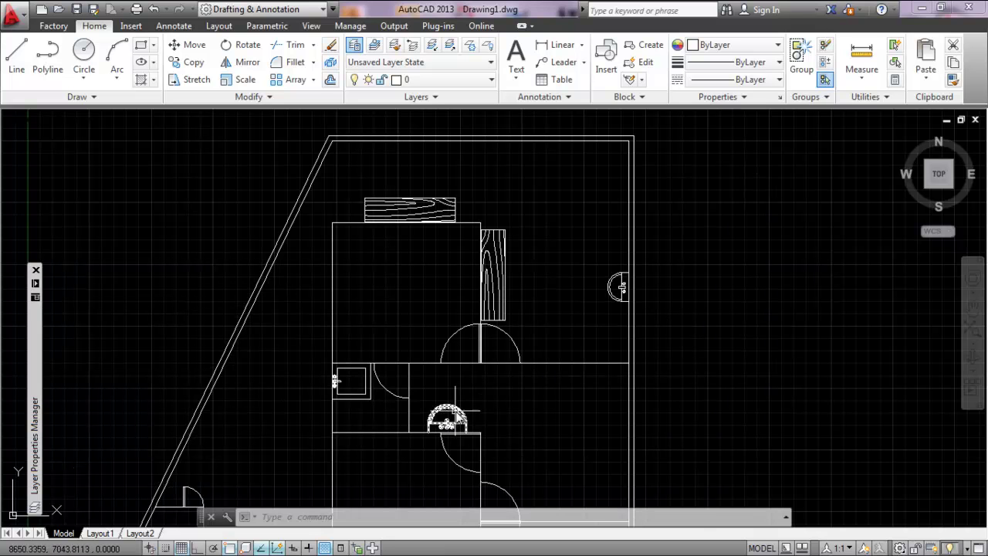
pyautogui.click(616, 287)
pyautogui.click(611, 285)
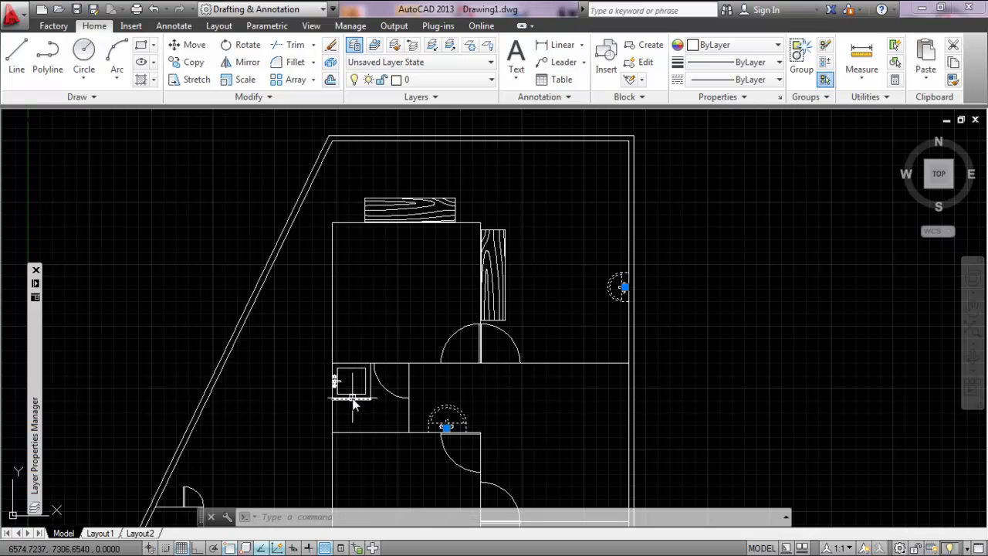
pyautogui.click(456, 80)
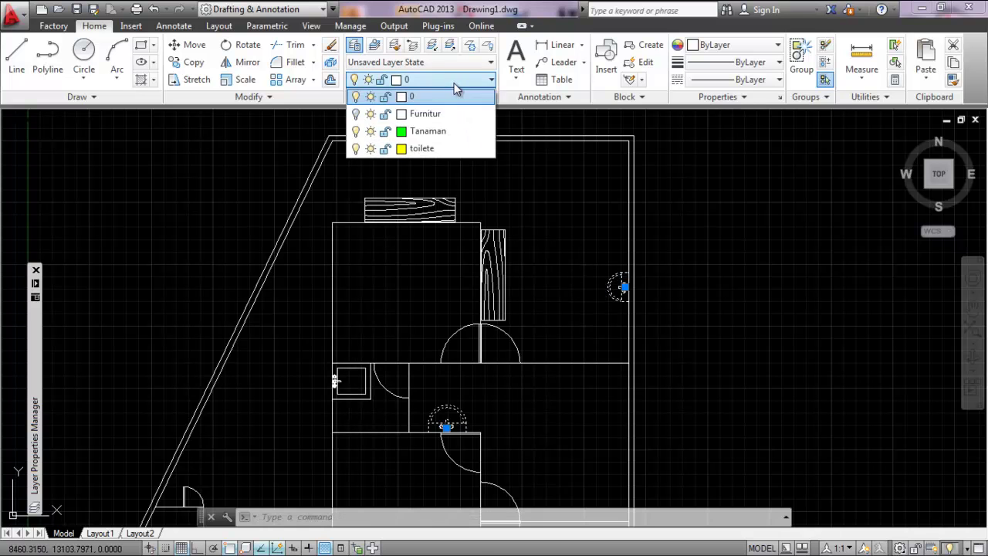
pyautogui.click(401, 148)
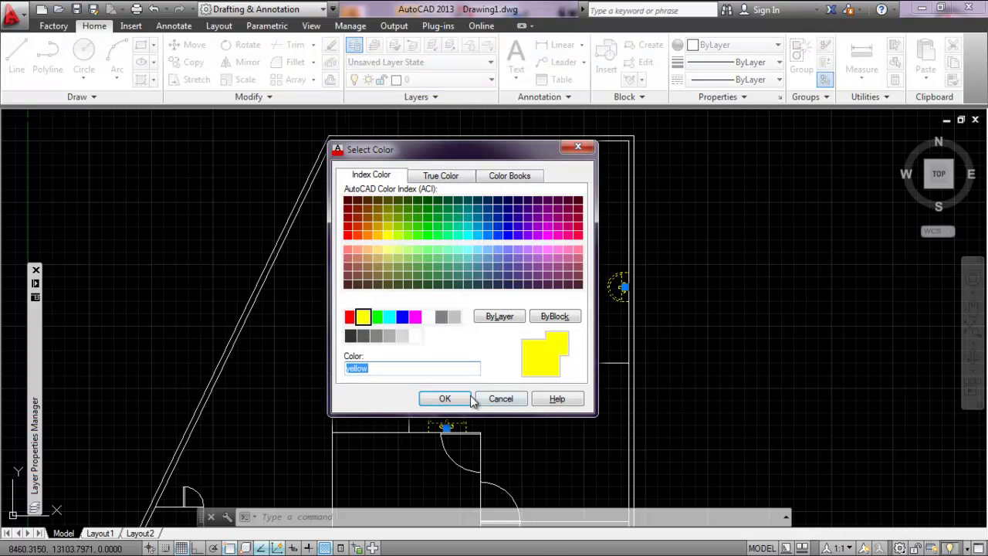
pyautogui.click(445, 398)
pyautogui.press('Escape')
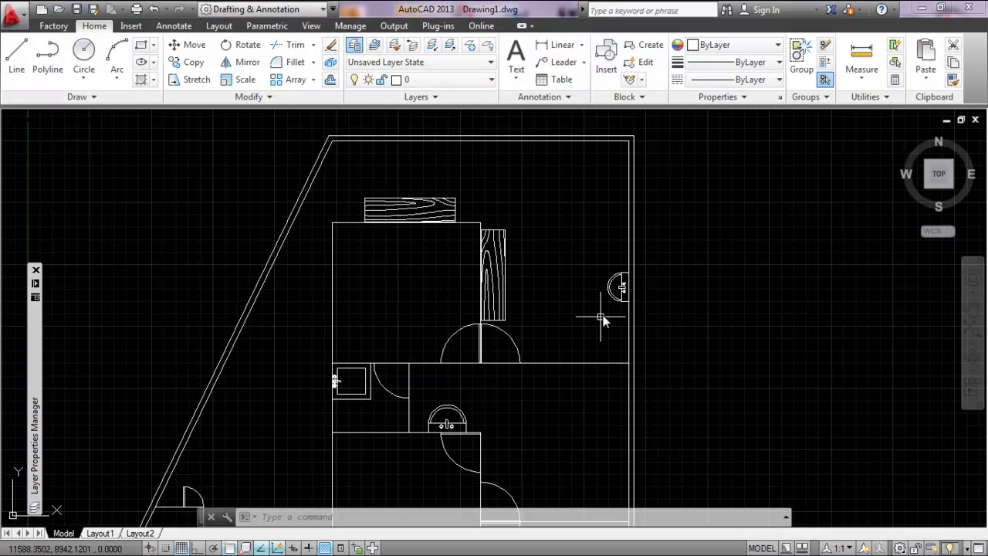
# Step: Move both Washtafel blocks, at the east outer wall and outside the bathroom, to the toilete layer
pyautogui.click(610, 298)
pyautogui.click(448, 417)
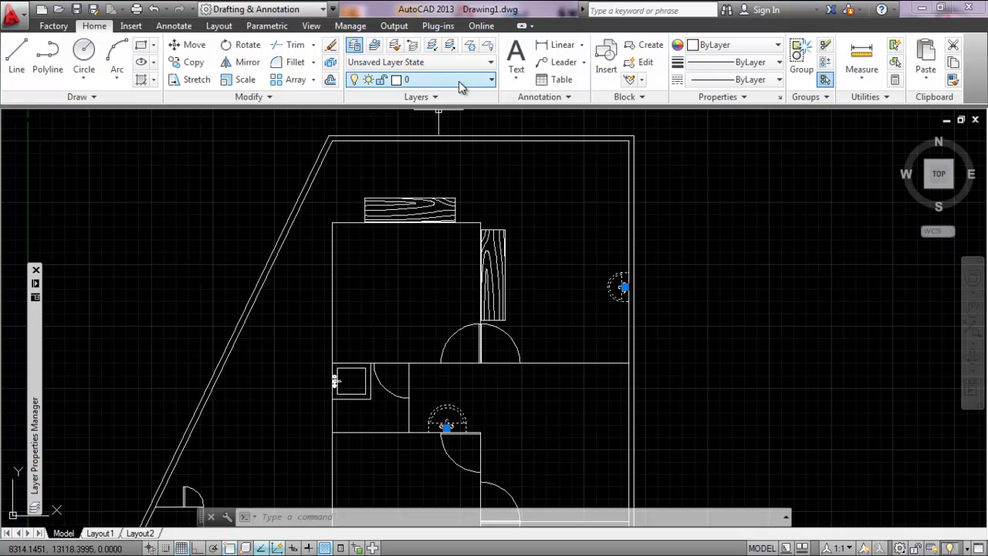
pyautogui.click(432, 79)
pyautogui.click(449, 153)
pyautogui.click(555, 301)
pyautogui.press('Escape')
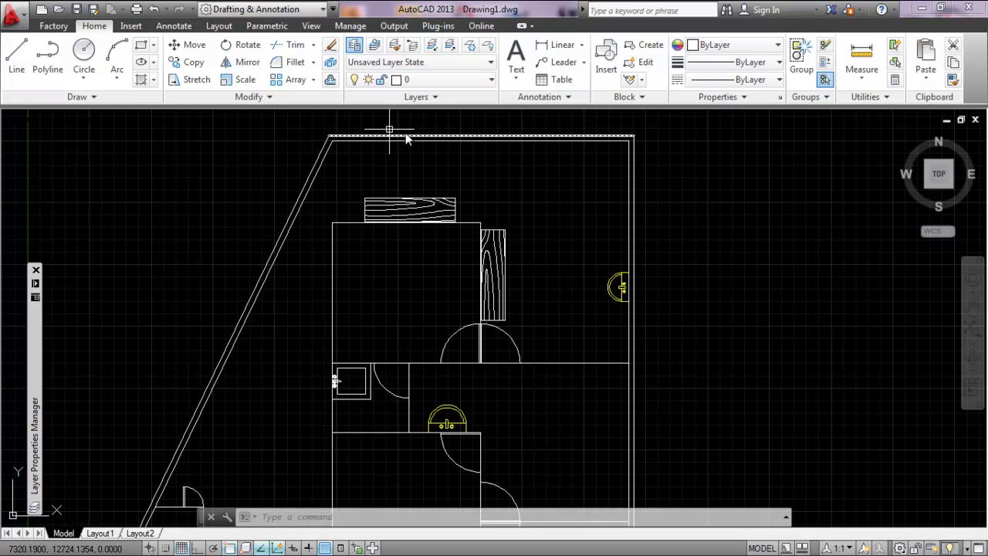
# Step: Look over the floor plan's layer colors and inspect the layer of the washbasin at the east outer wall
pyautogui.moveTo(588, 353); pyautogui.dragTo(586, 258, button='middle')
pyautogui.moveTo(463, 348)
pyautogui.mouseDown(button='middle')
pyautogui.moveTo(446, 256)
pyautogui.moveTo(505, 321)
pyautogui.mouseUp(button='middle')
pyautogui.scroll(-3, 506, 321)
pyautogui.moveTo(525, 270); pyautogui.dragTo(502, 334, button='middle')
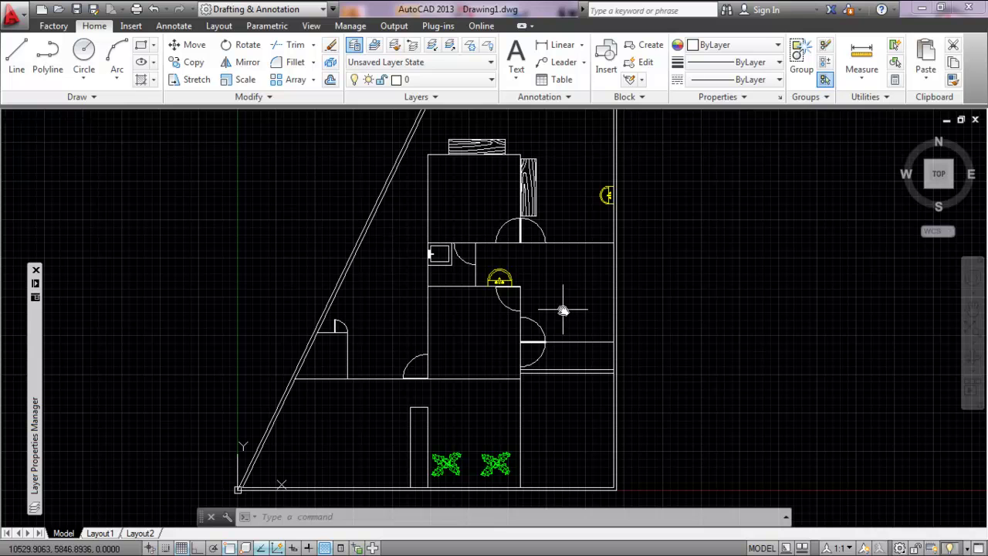
pyautogui.scroll(4, 600, 204)
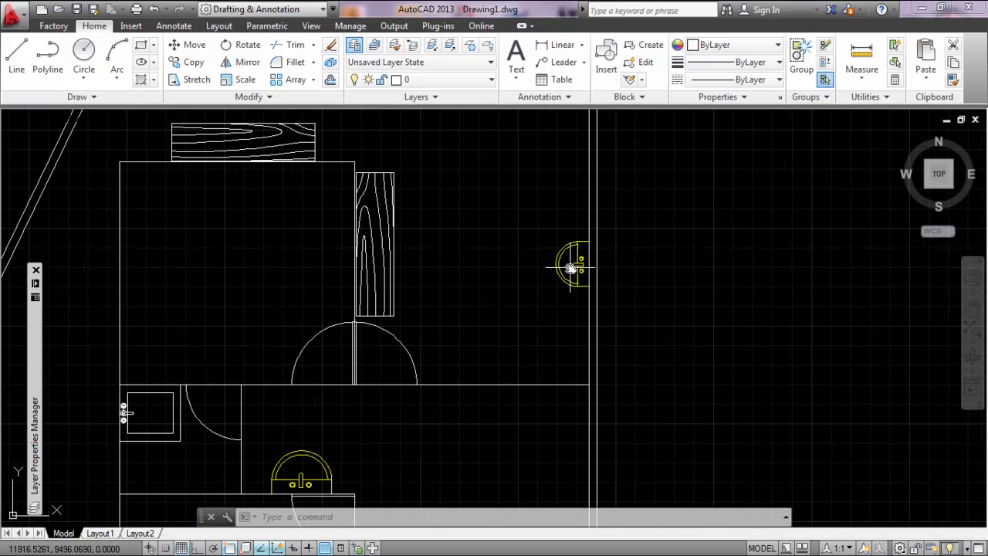
pyautogui.click(569, 276)
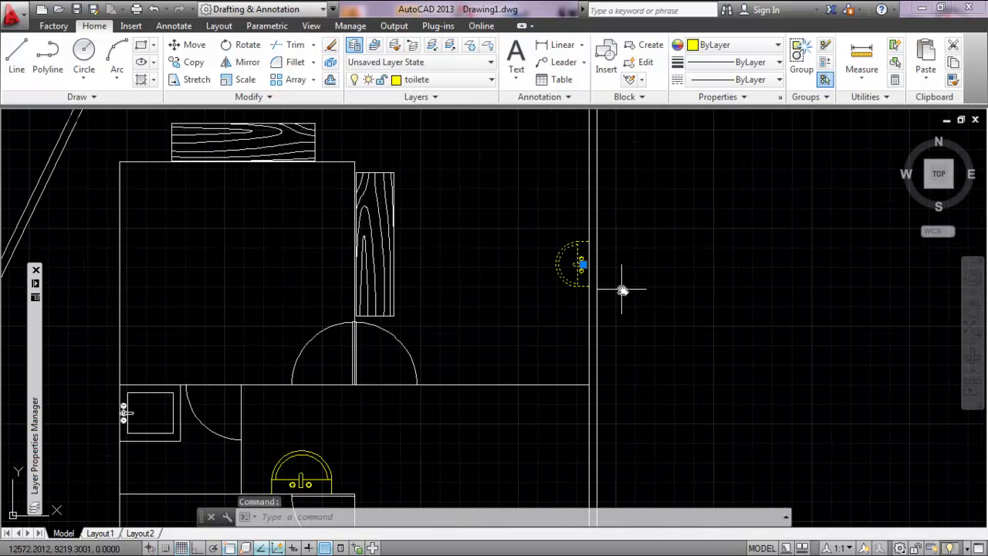
pyautogui.press('Escape')
pyautogui.press('Escape')
pyautogui.press('Escape')
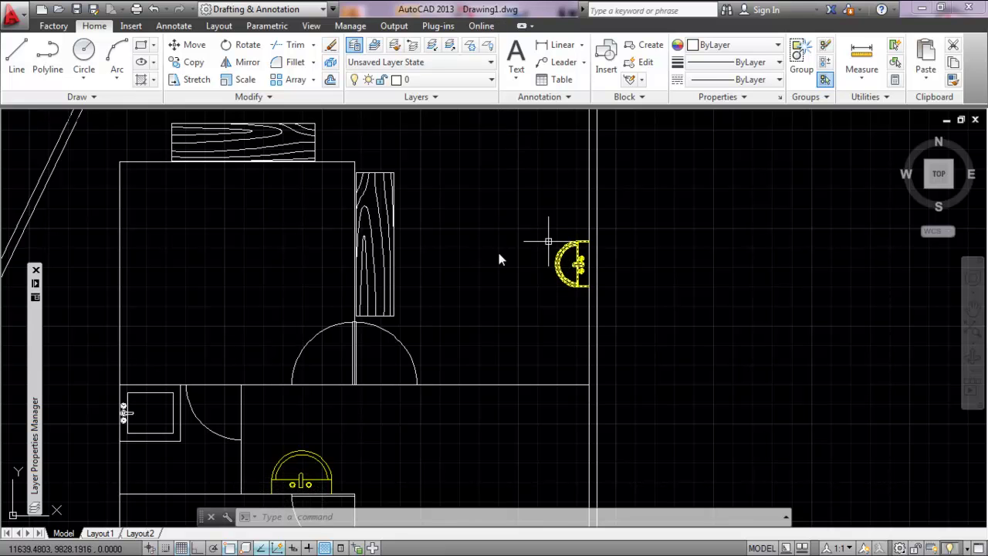
# Step: Turn the Furnitur layer on
pyautogui.moveTo(424, 209); pyautogui.dragTo(511, 233, button='middle')
pyautogui.moveTo(366, 432)
pyautogui.mouseDown(button='middle')
pyautogui.moveTo(446, 274)
pyautogui.moveTo(453, 226)
pyautogui.mouseUp(button='middle')
pyautogui.moveTo(520, 393); pyautogui.dragTo(587, 214, button='middle')
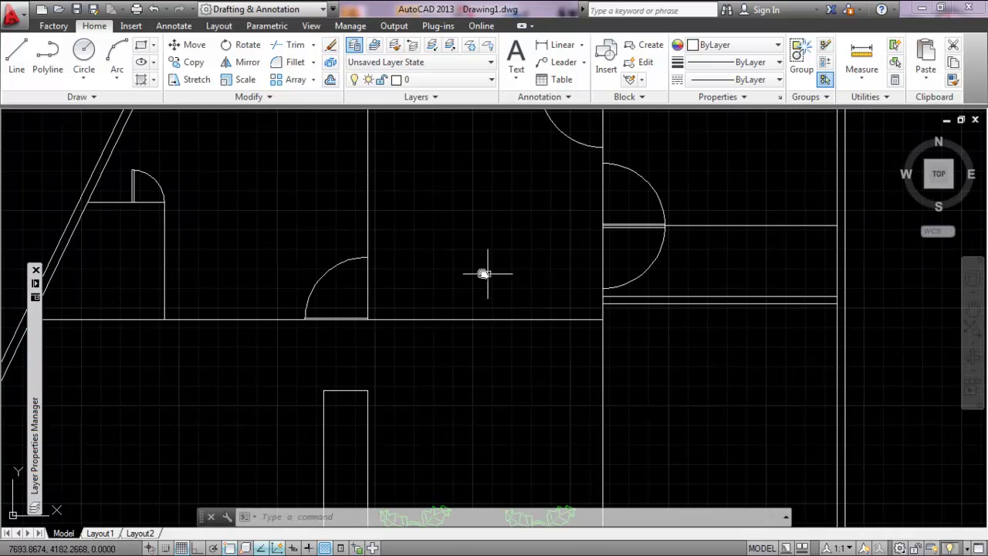
pyautogui.click(440, 79)
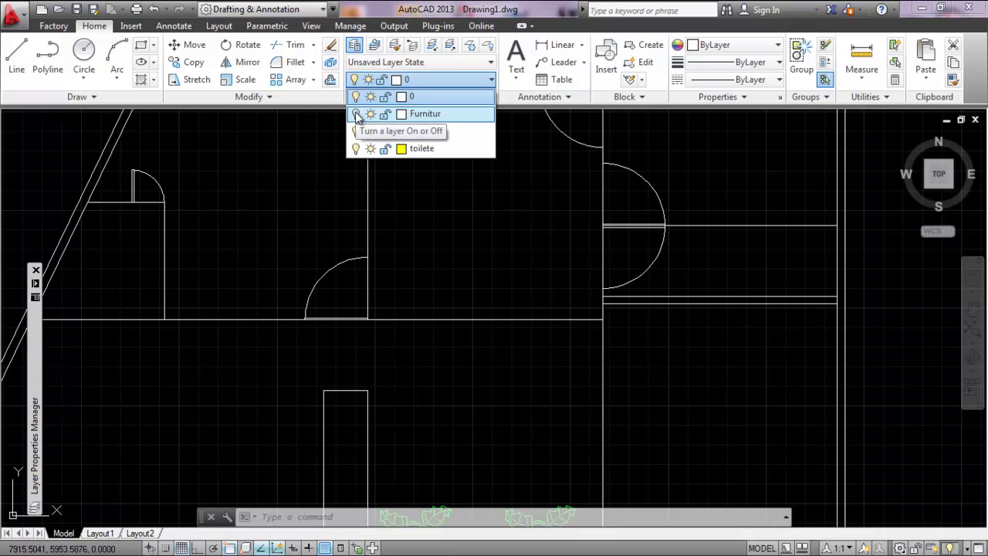
pyautogui.click(356, 114)
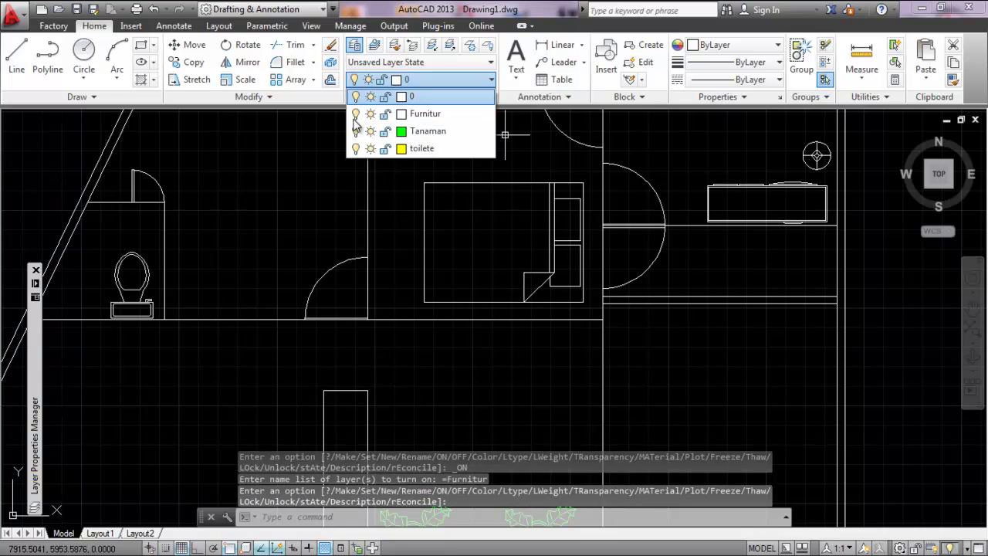
pyautogui.press('Escape')
pyautogui.press('Escape')
pyautogui.press('Escape')
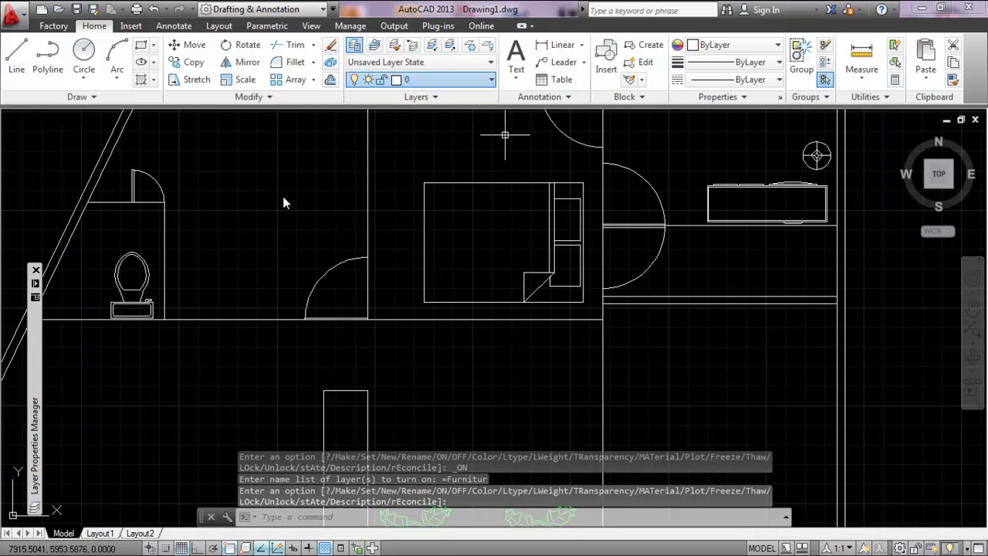
# Step: Examine the furniture, bathroom fixtures and plants throughout the floor plan, ending at the bicycle in the upper area of the house
pyautogui.moveTo(660, 220)
pyautogui.mouseDown(button='middle')
pyautogui.moveTo(453, 302)
pyautogui.moveTo(452, 282)
pyautogui.moveTo(467, 302)
pyautogui.mouseUp(button='middle')
pyautogui.moveTo(377, 199); pyautogui.dragTo(477, 181, button='middle')
pyautogui.click(610, 261)
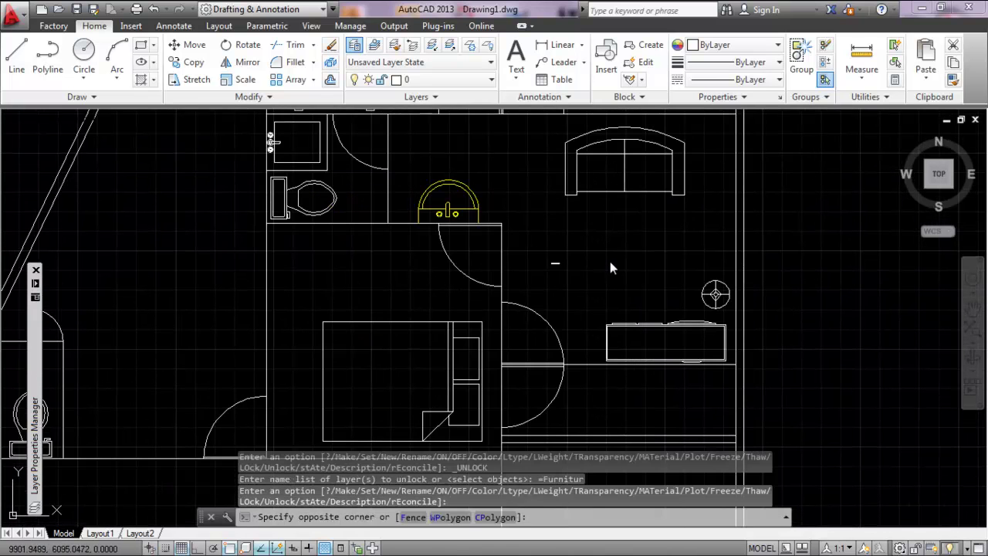
pyautogui.click(610, 281)
pyautogui.moveTo(611, 282); pyautogui.dragTo(507, 235, button='middle')
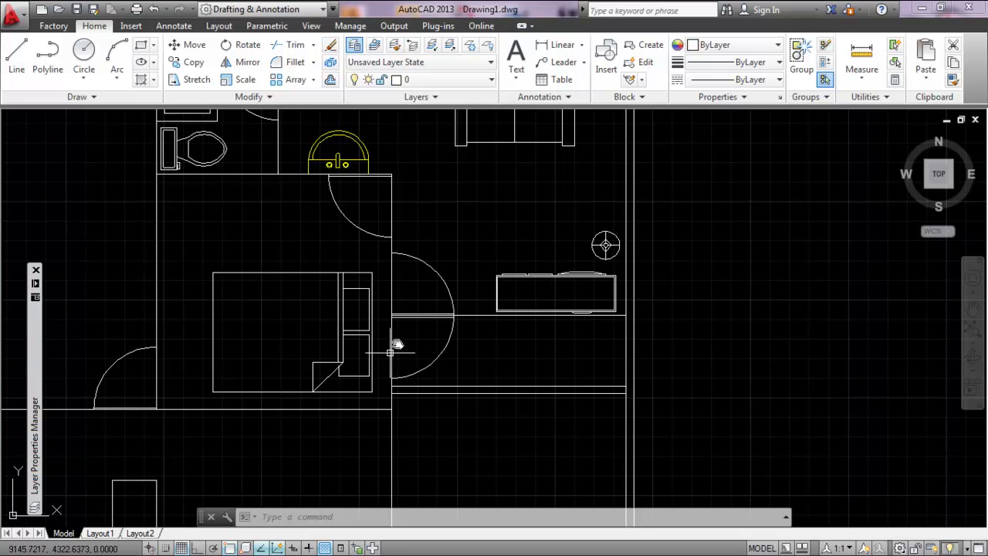
pyautogui.scroll(-2, 461, 274)
pyautogui.moveTo(378, 466); pyautogui.dragTo(439, 337, button='middle')
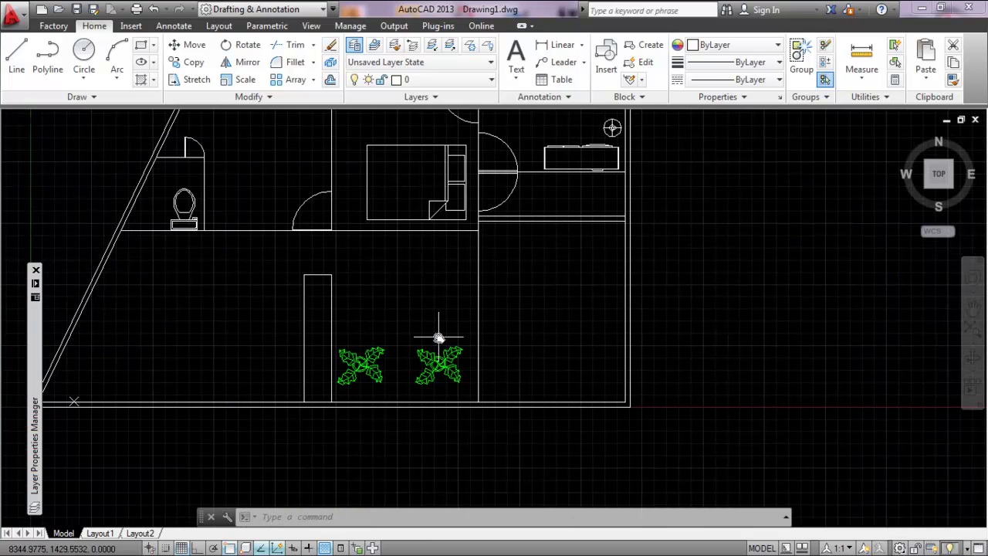
pyautogui.moveTo(243, 266); pyautogui.dragTo(326, 357, button='middle')
pyautogui.moveTo(478, 144); pyautogui.dragTo(410, 304, button='middle')
pyautogui.scroll(4, 349, 285)
pyautogui.scroll(2, 388, 311)
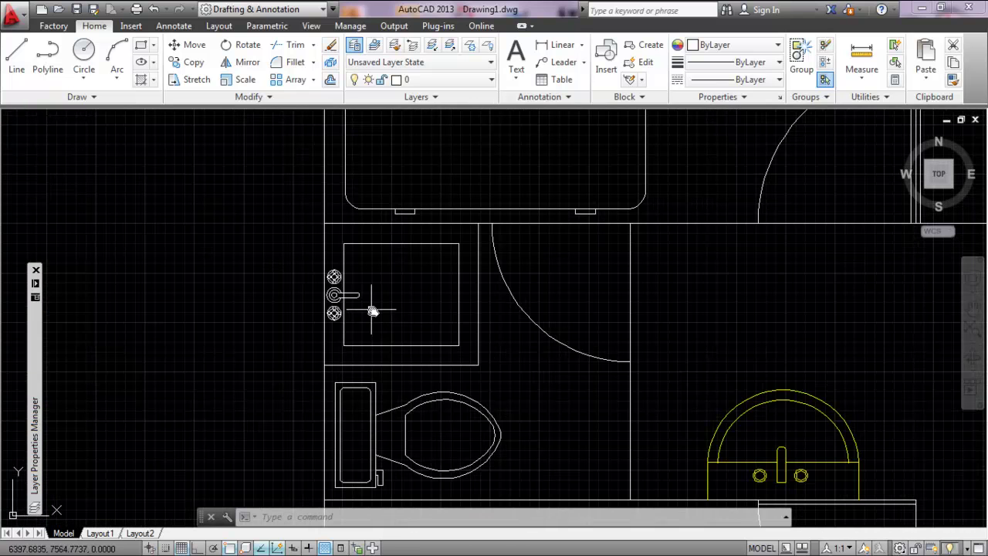
pyautogui.scroll(-2, 432, 265)
pyautogui.moveTo(553, 282); pyautogui.dragTo(482, 338, button='middle')
pyautogui.moveTo(639, 230); pyautogui.dragTo(410, 331, button='middle')
pyautogui.moveTo(466, 207); pyautogui.dragTo(466, 254, button='middle')
pyautogui.moveTo(535, 218); pyautogui.dragTo(535, 252, button='middle')
pyautogui.press('Escape')
pyautogui.moveTo(581, 210)
pyautogui.mouseDown(button='middle')
pyautogui.moveTo(547, 304)
pyautogui.moveTo(487, 267)
pyautogui.mouseUp(button='middle')
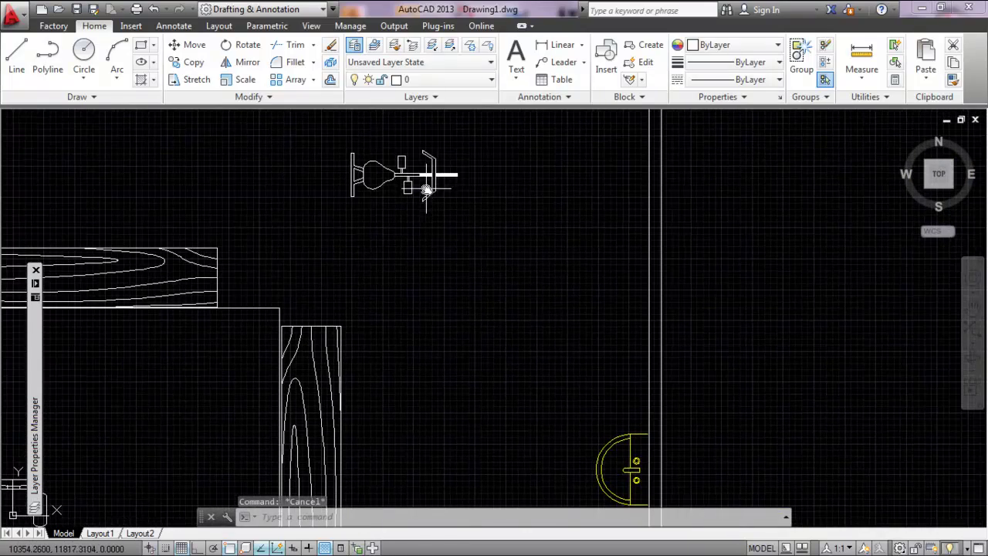
# Step: Inspect the bicycle block as a single object and up close, and look through the additional block commands
pyautogui.click(379, 191)
pyautogui.press('Escape')
pyautogui.press('Escape')
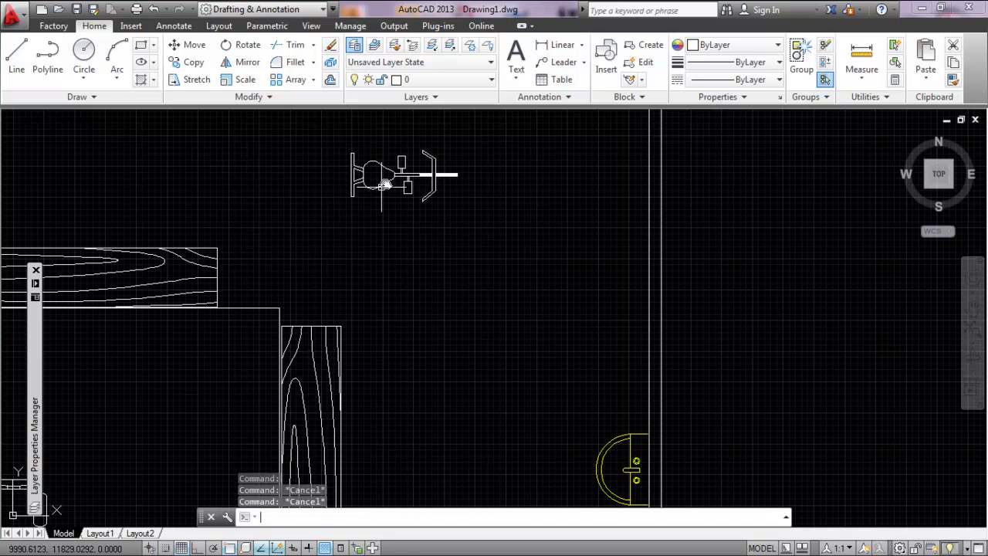
pyautogui.click(417, 171)
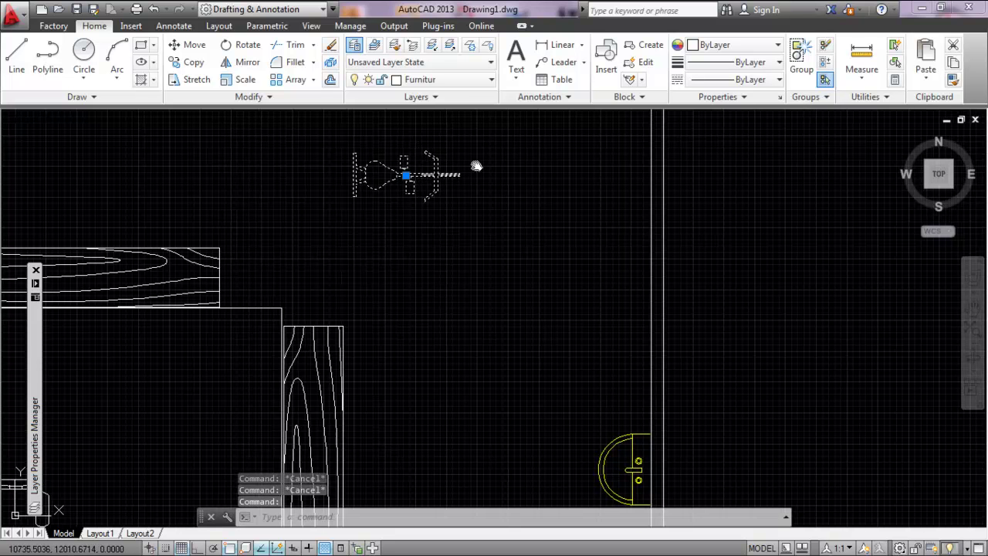
pyautogui.moveTo(474, 161); pyautogui.dragTo(493, 209, button='middle')
pyautogui.scroll(4, 494, 209)
pyautogui.press('Escape')
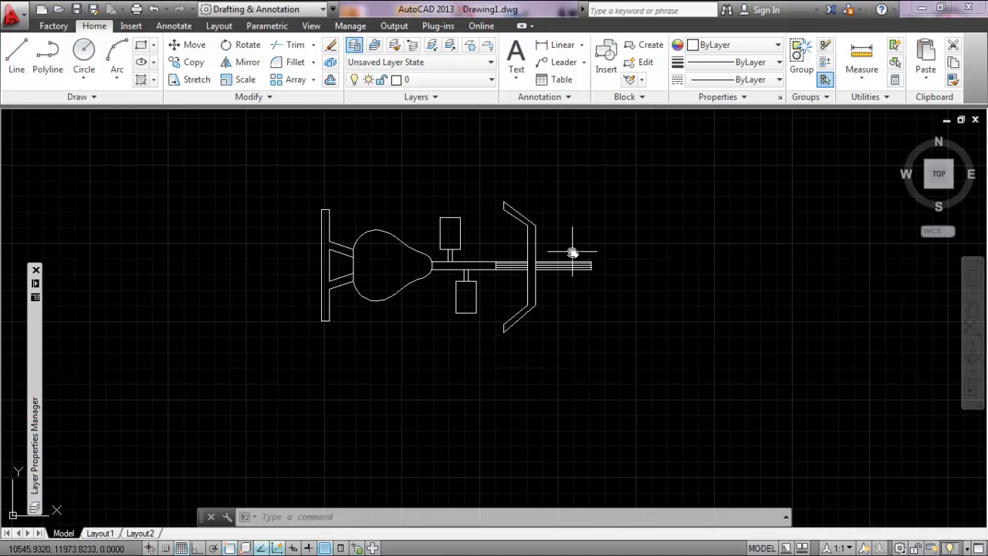
pyautogui.click(640, 98)
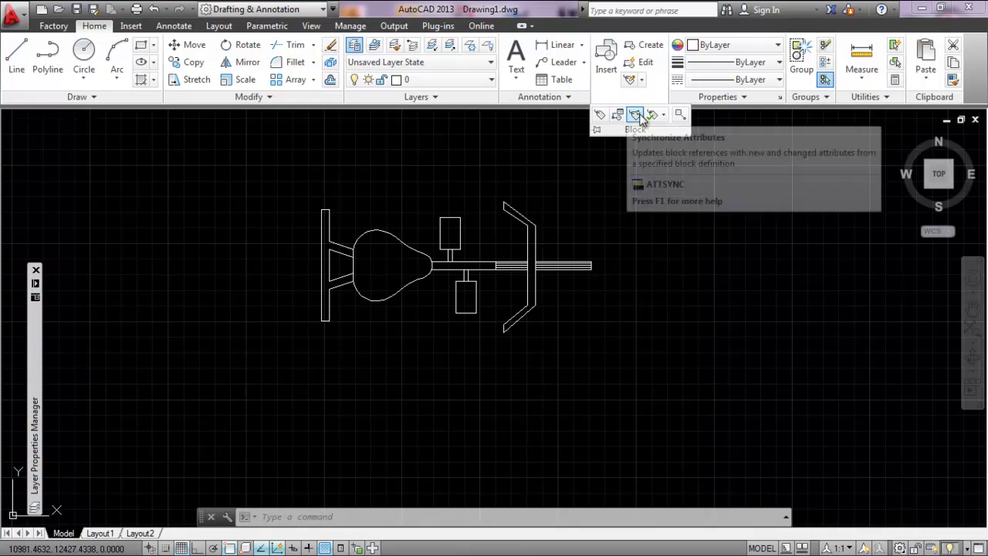
# Step: Review the names of the blocks already defined in the drawing without creating a new block definition
pyautogui.click(651, 46)
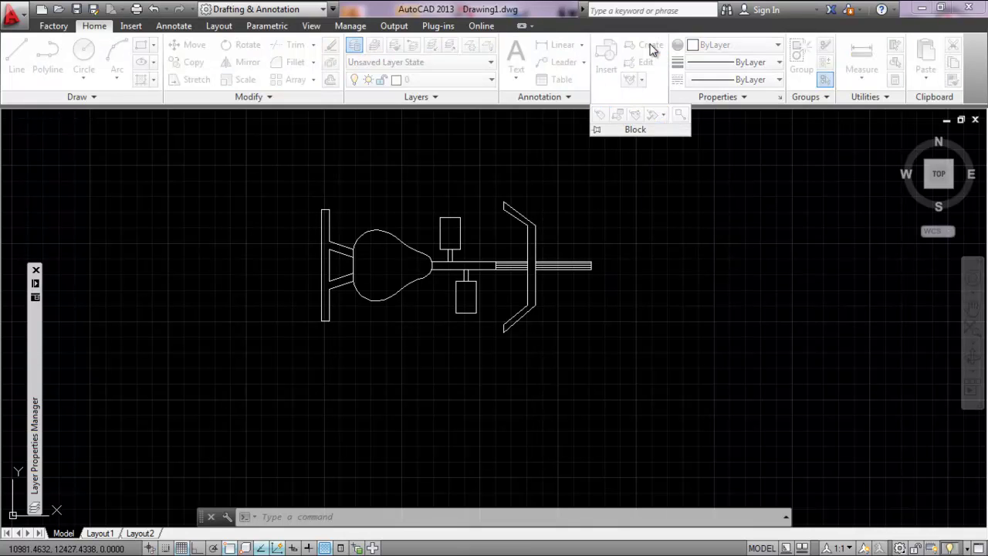
pyautogui.click(727, 143)
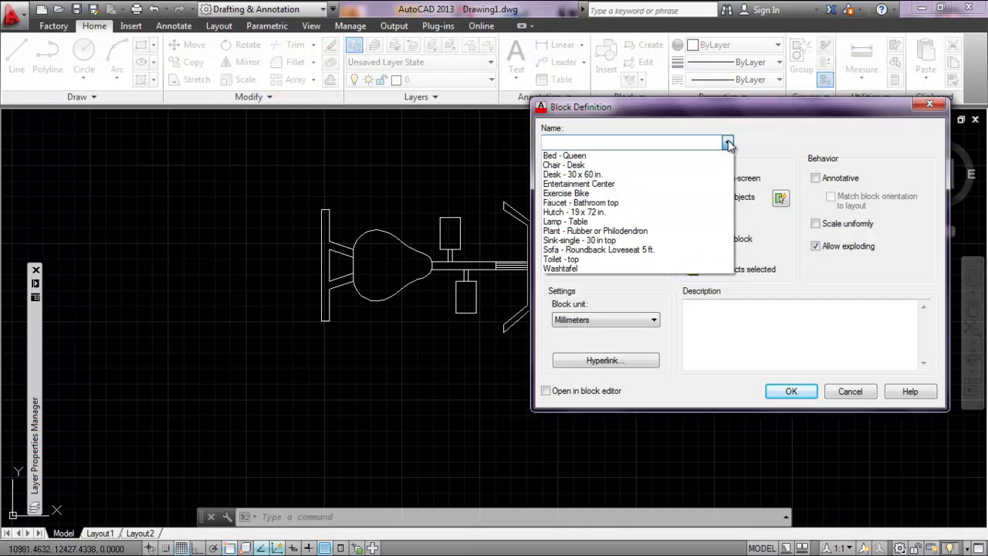
pyautogui.press('Escape')
pyautogui.press('Escape')
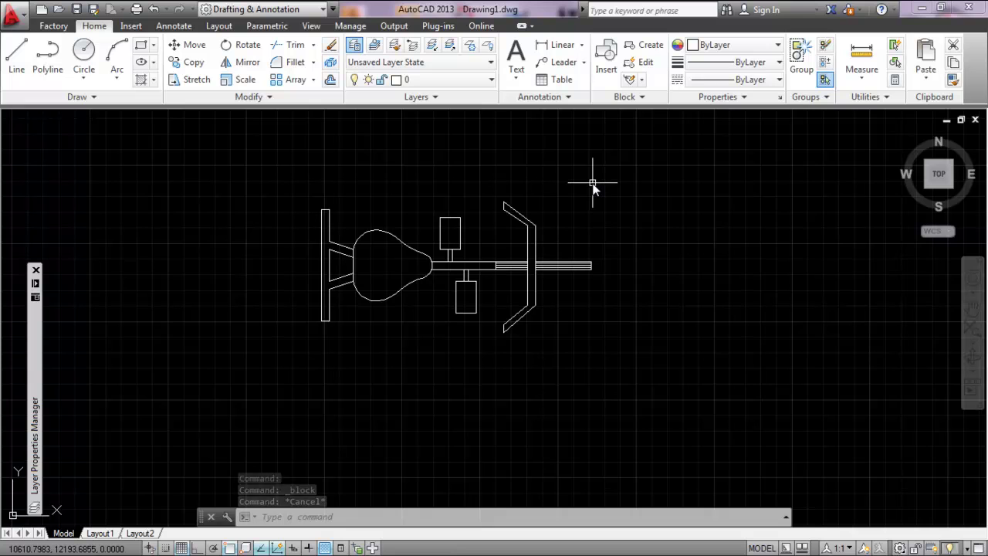
# Step: Start a Write Block export of the bicycle with its base point at the saddle's narrow front end, retaining the original object
pyautogui.write('W')
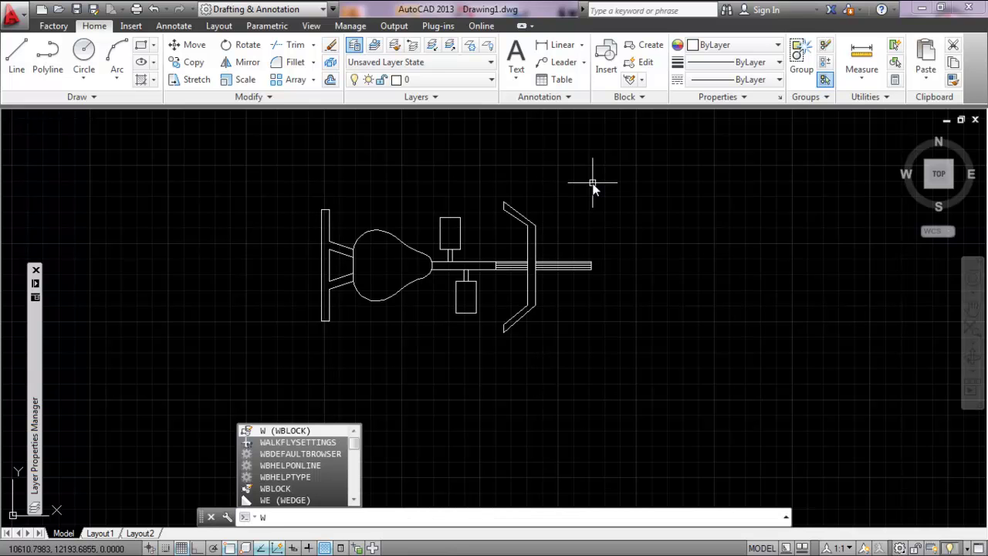
pyautogui.write('BLOc')
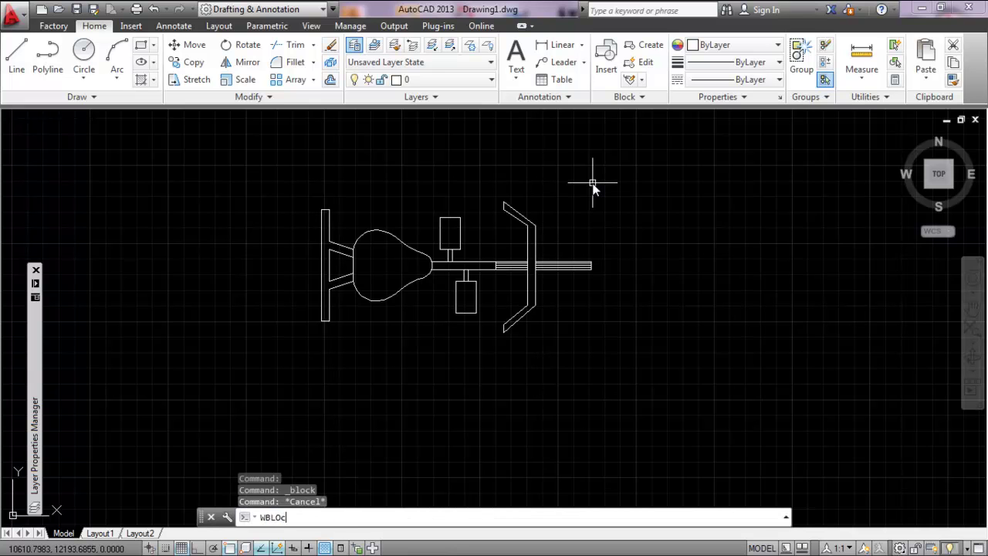
pyautogui.press('Return')
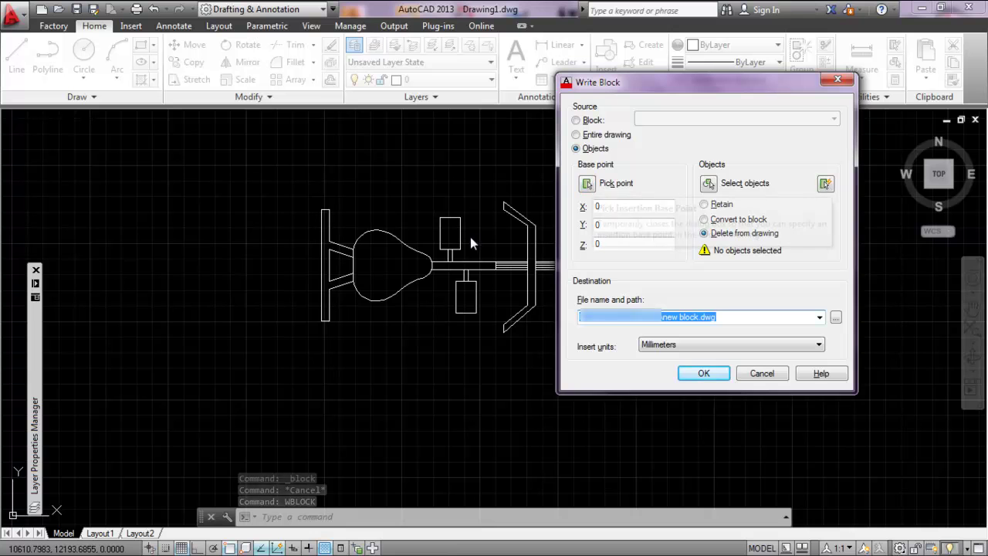
pyautogui.click(708, 183)
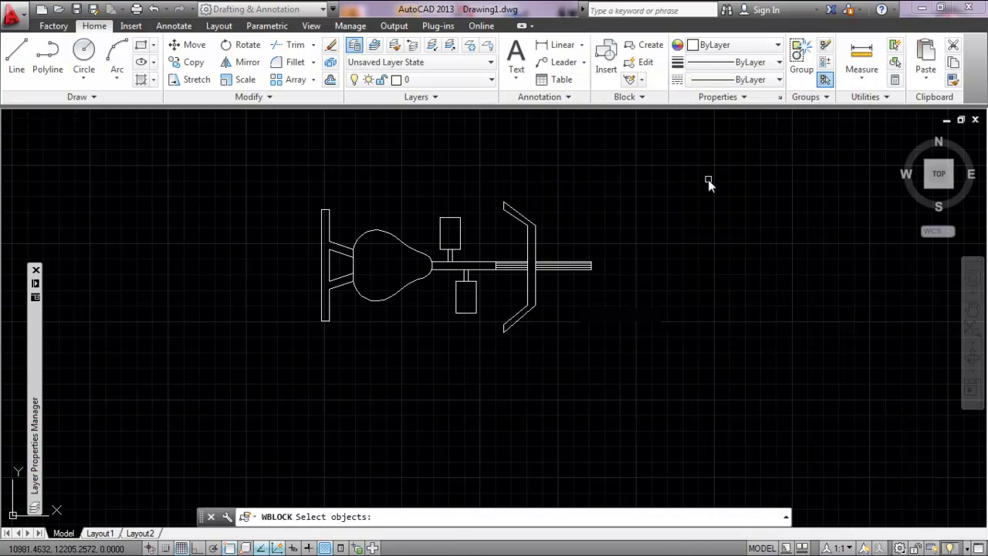
pyautogui.click(624, 148)
pyautogui.click(264, 375)
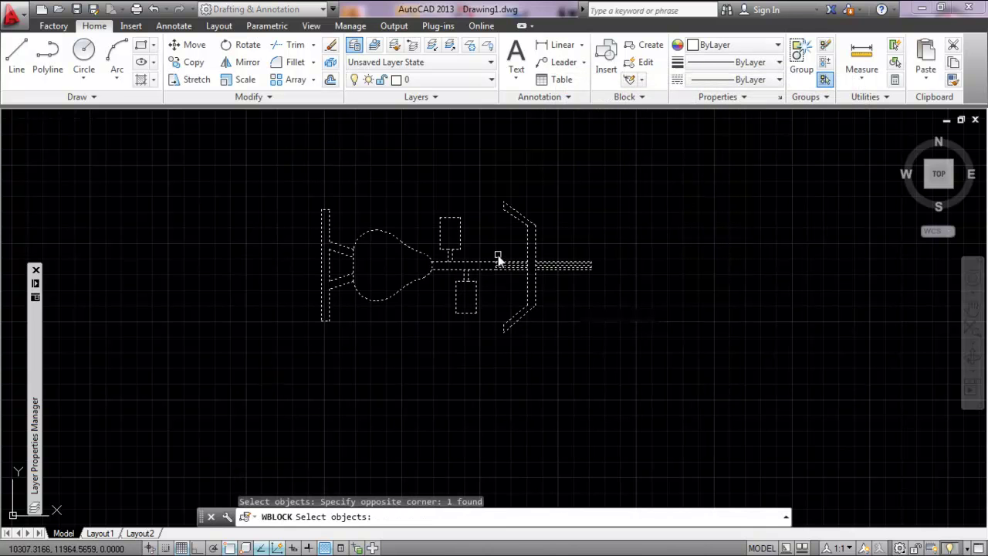
pyautogui.press('Return')
pyautogui.click(587, 184)
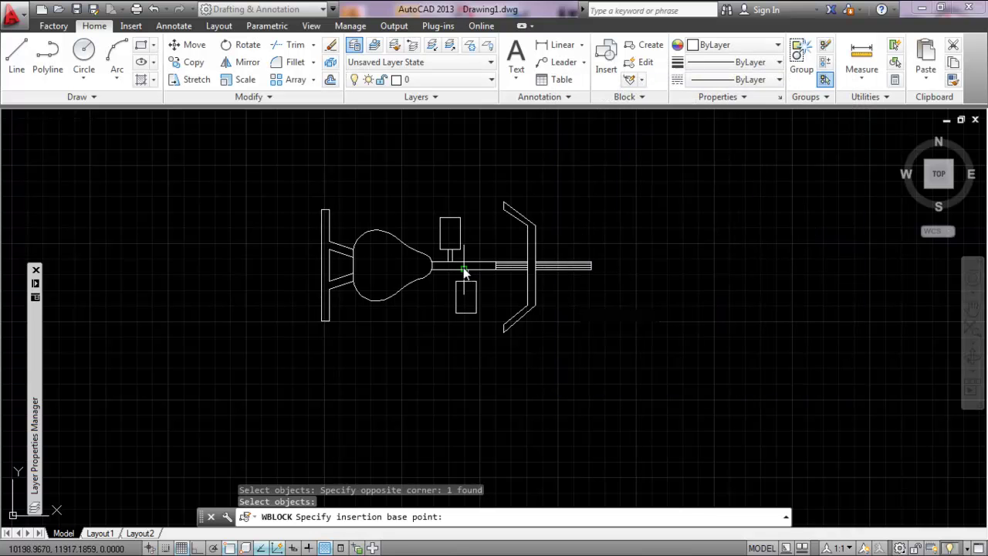
pyautogui.click(419, 268)
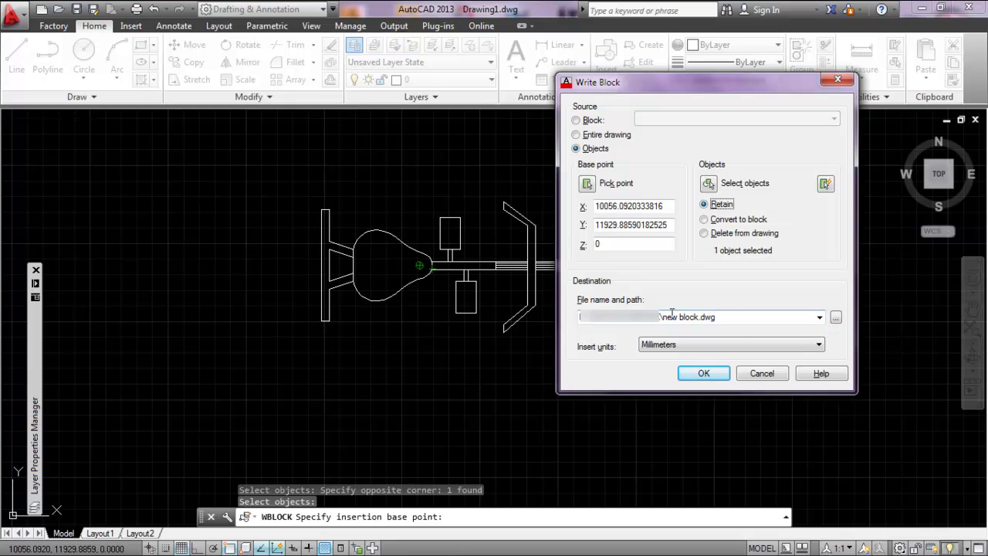
# Step: Name the exported block file sepeda fitness and write it to disk in millimeters
pyautogui.click(723, 318)
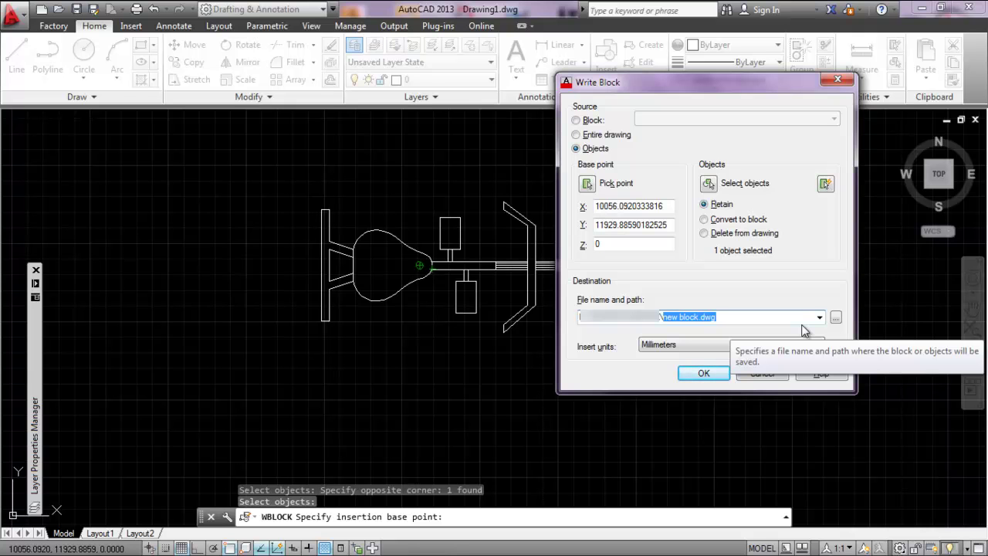
pyautogui.write('sepeda fitness')
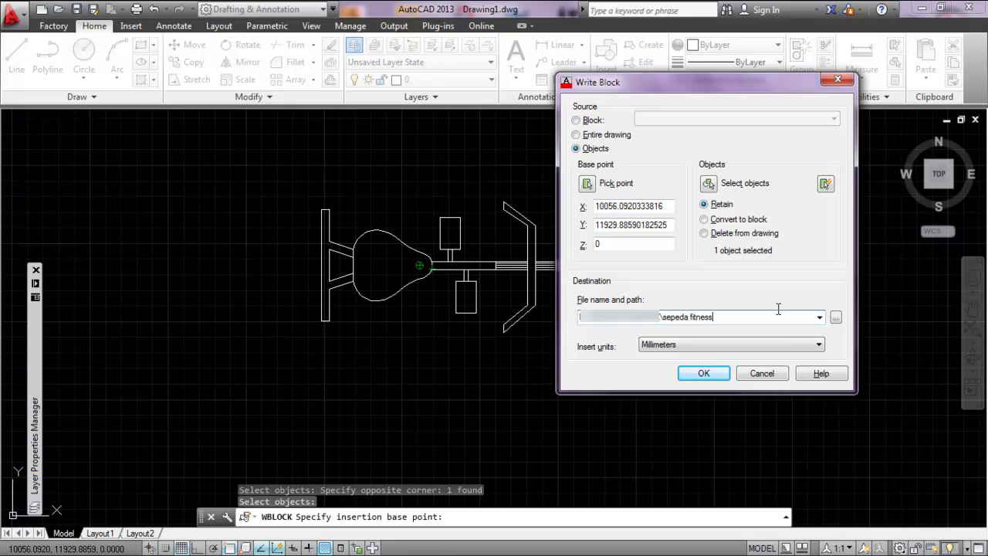
pyautogui.click(721, 375)
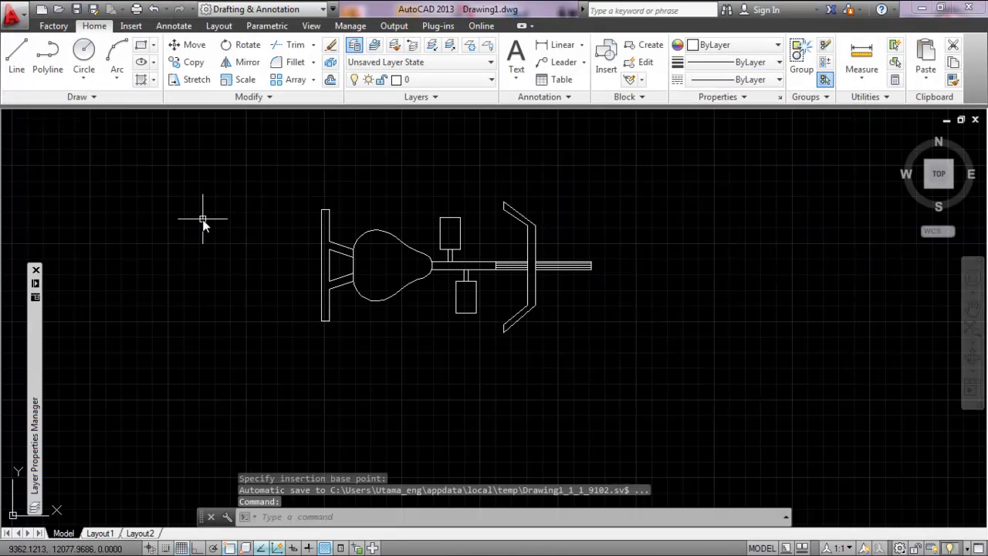
# Step: Open the exported sepeda fitness.dwg from the GAMTEK folder
pyautogui.scroll(-5, 274, 200)
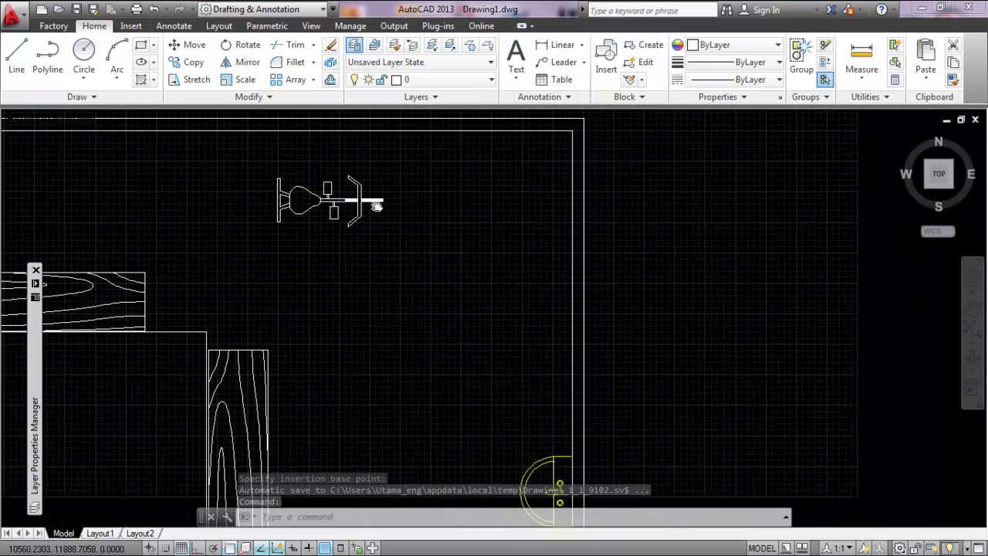
pyautogui.click(58, 8)
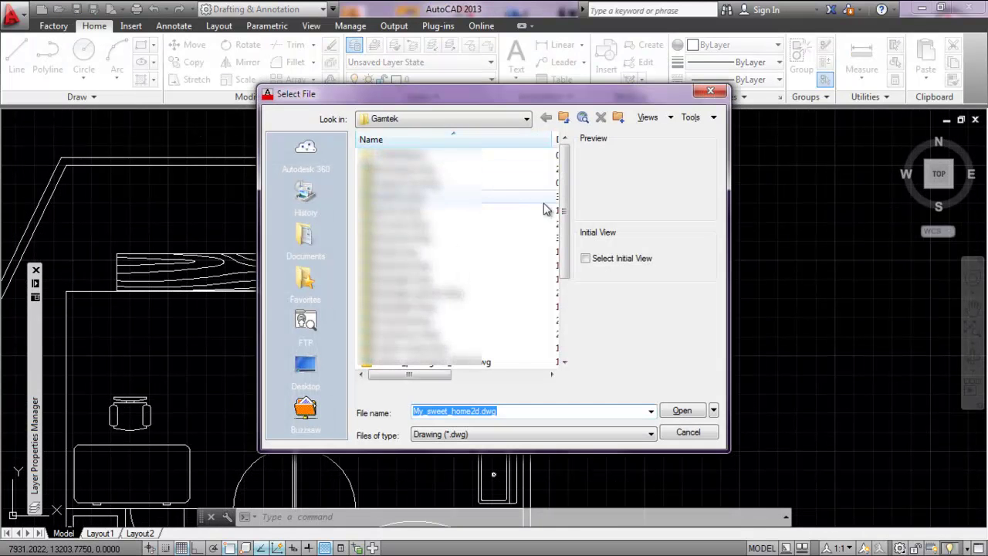
pyautogui.moveTo(564, 179); pyautogui.dragTo(564, 147)
pyautogui.click(564, 117)
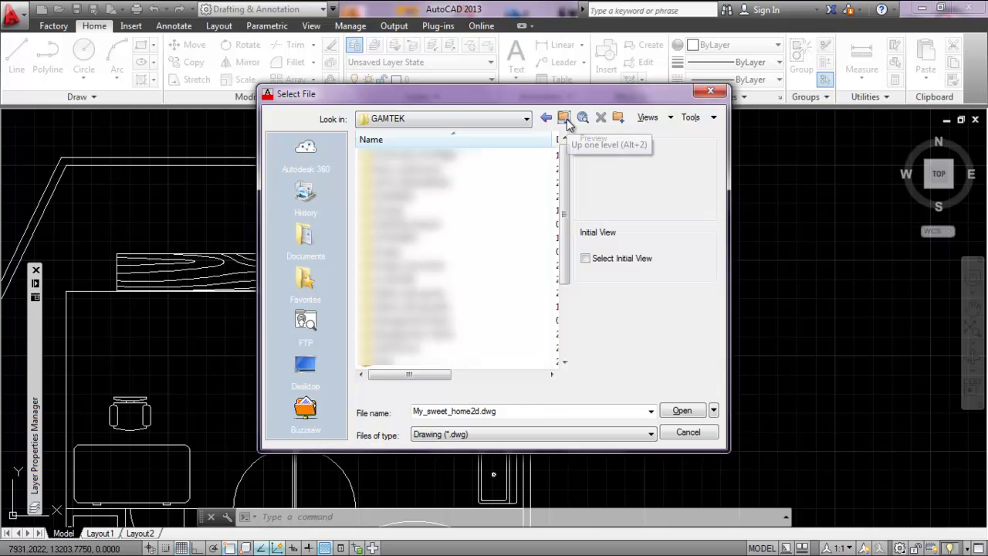
pyautogui.moveTo(561, 183); pyautogui.dragTo(561, 252)
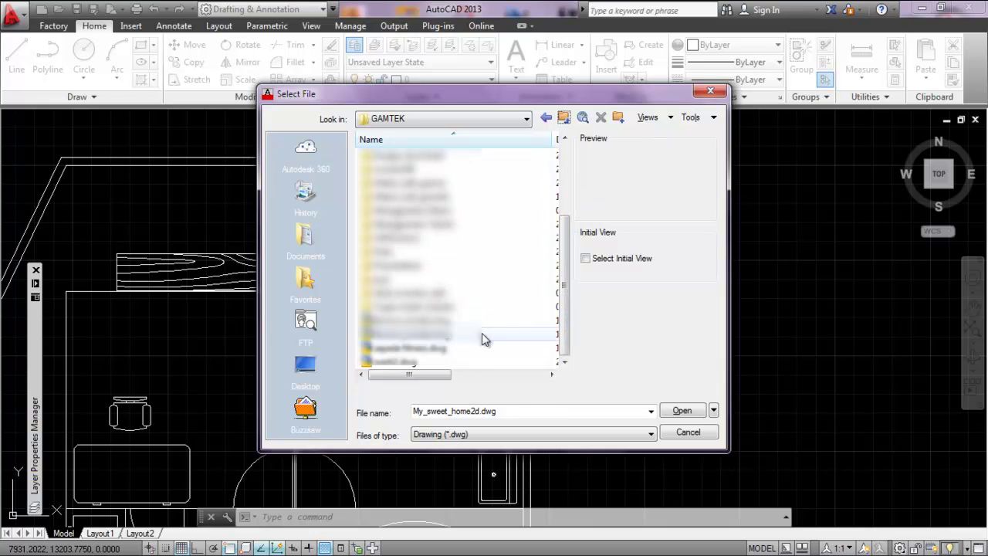
pyautogui.click(416, 348)
pyautogui.click(681, 410)
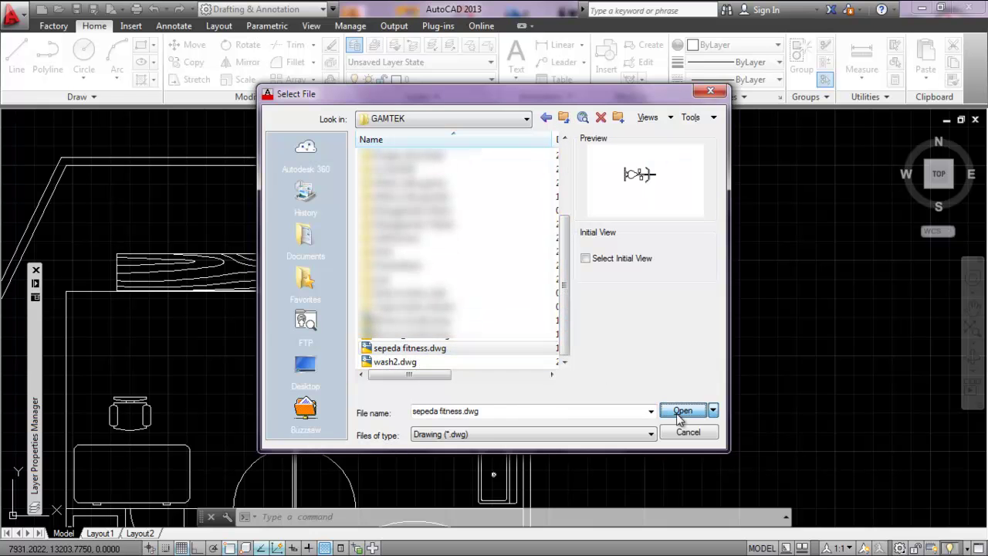
# Step: Inspect the bicycle in the exported drawing up close, and close that drawing without saving changes
pyautogui.scroll(-5, 493, 270)
pyautogui.scroll(8, 514, 266)
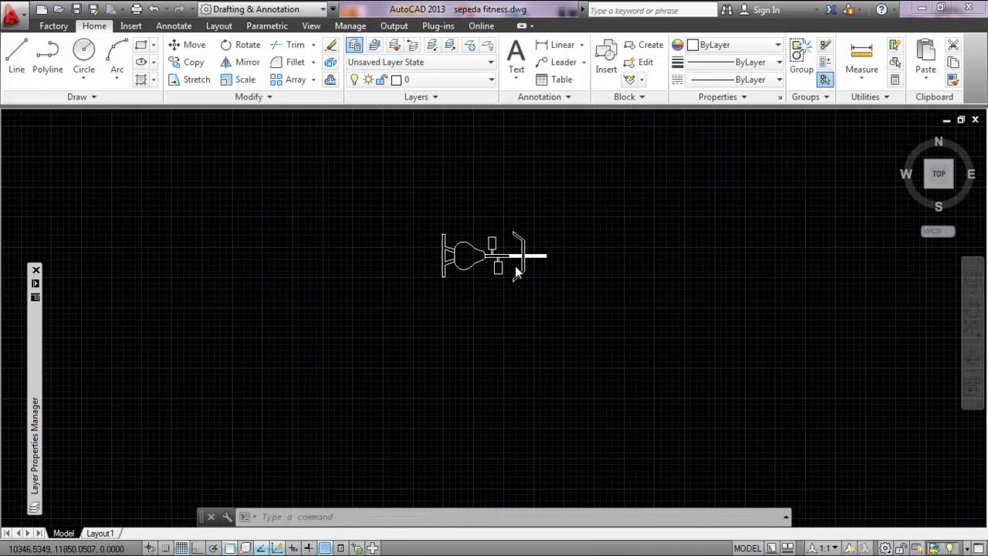
pyautogui.moveTo(410, 250); pyautogui.dragTo(435, 301, button='middle')
pyautogui.press('Escape')
pyautogui.press('Escape')
pyautogui.press('Escape')
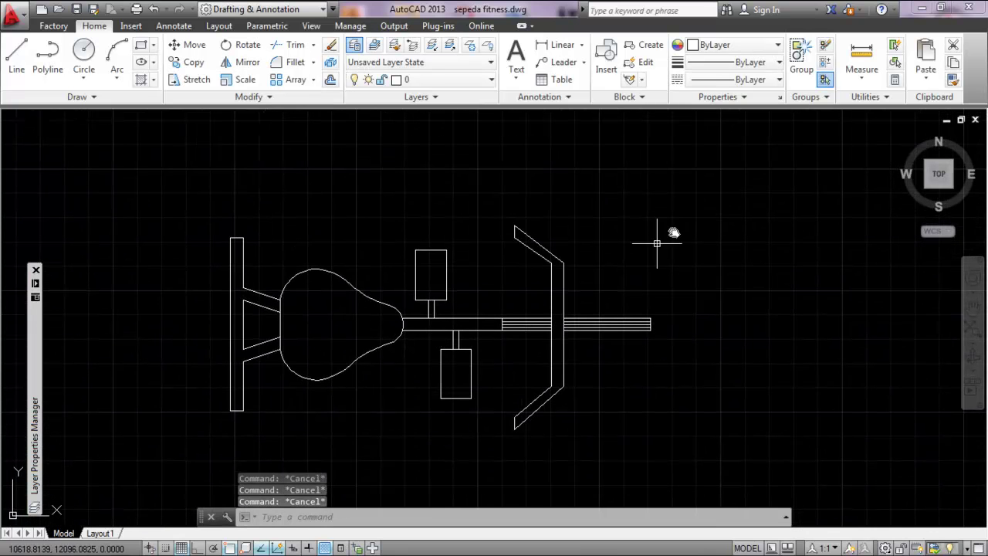
pyautogui.hotkey('ctrl', 'F4')
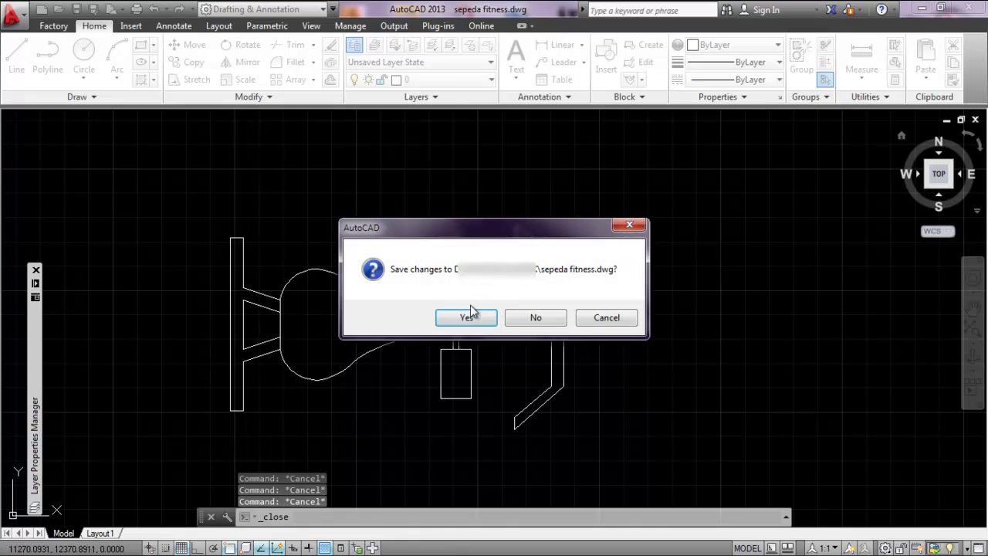
pyautogui.click(524, 321)
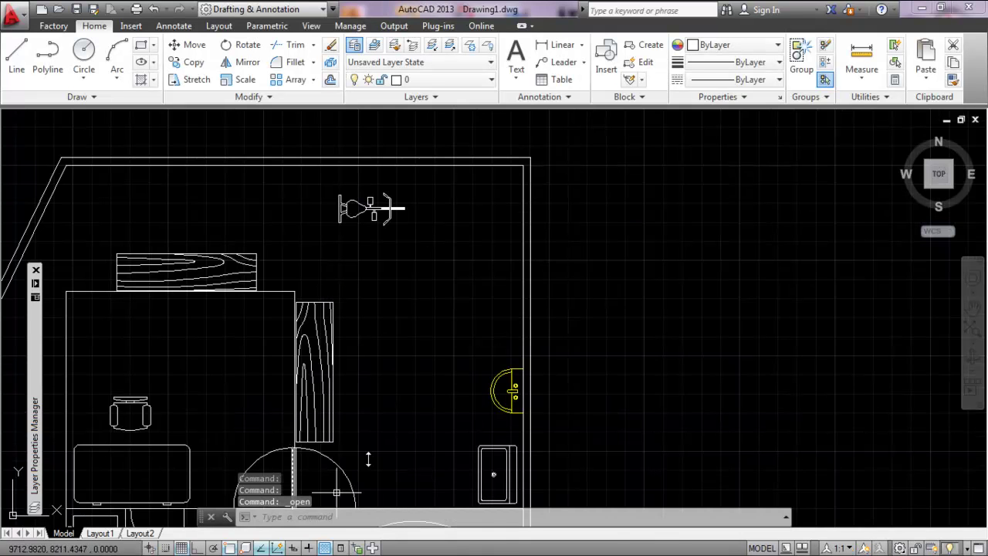
# Step: Choose sepeda fitness.dwg from the GAMTEK folder as the block to insert into the floor plan
pyautogui.moveTo(388, 305)
pyautogui.mouseDown(button='middle')
pyautogui.moveTo(502, 275)
pyautogui.moveTo(468, 324)
pyautogui.mouseUp(button='middle')
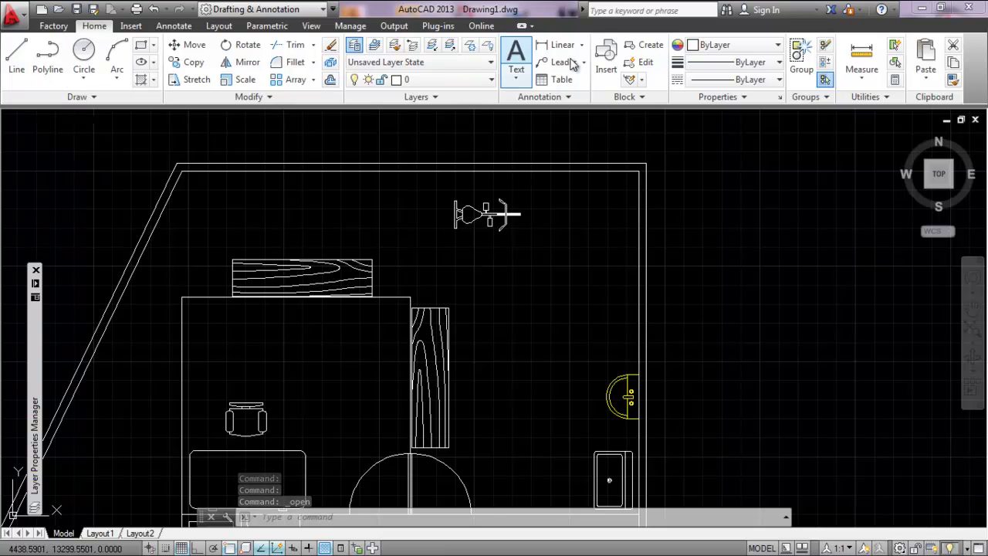
pyautogui.click(606, 68)
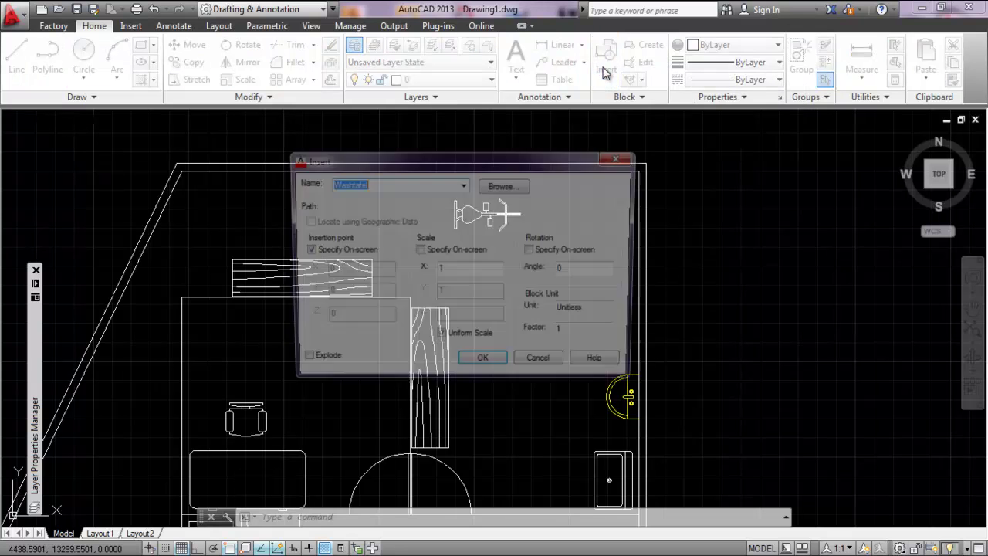
pyautogui.click(463, 187)
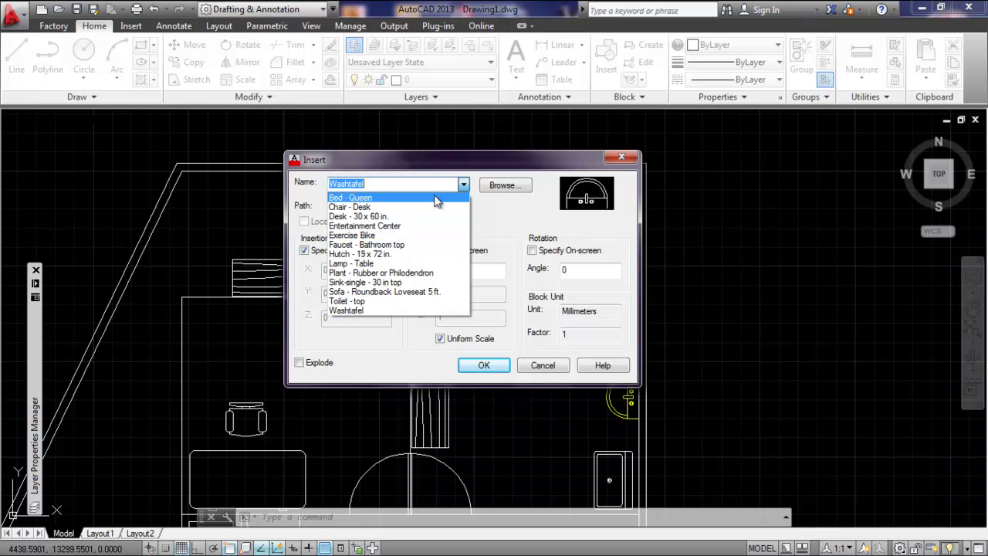
pyautogui.click(501, 190)
pyautogui.click(504, 188)
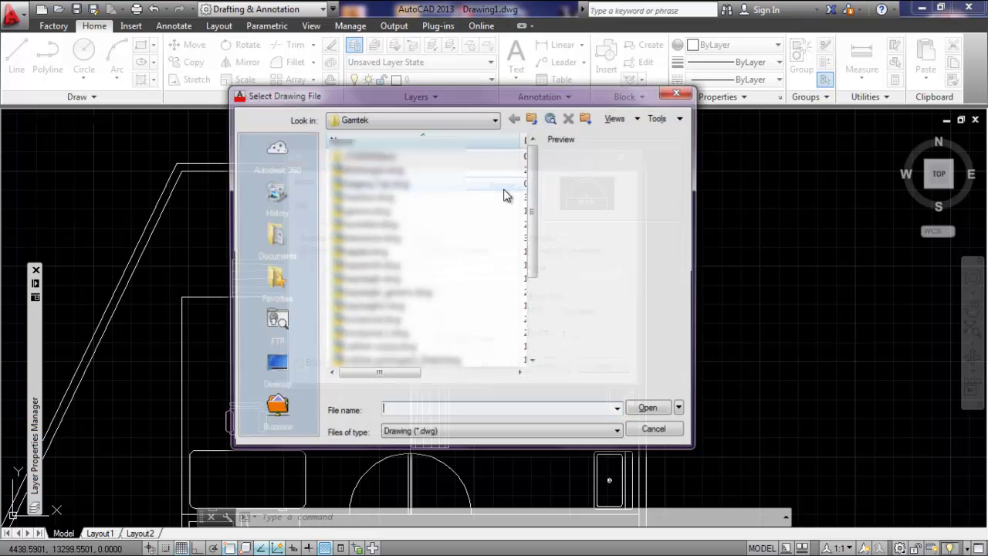
pyautogui.click(533, 117)
pyautogui.moveTo(539, 182); pyautogui.dragTo(536, 286)
pyautogui.click(375, 348)
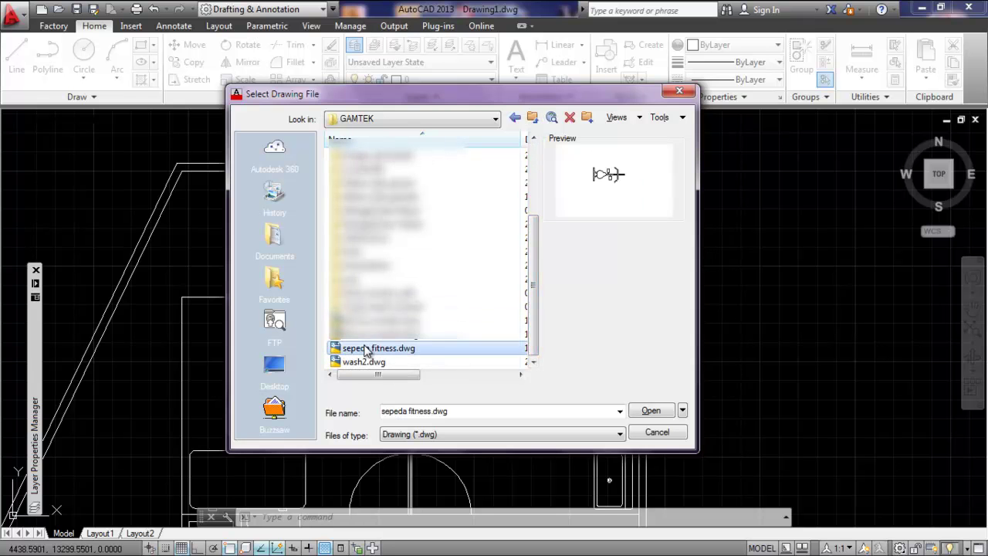
pyautogui.click(650, 411)
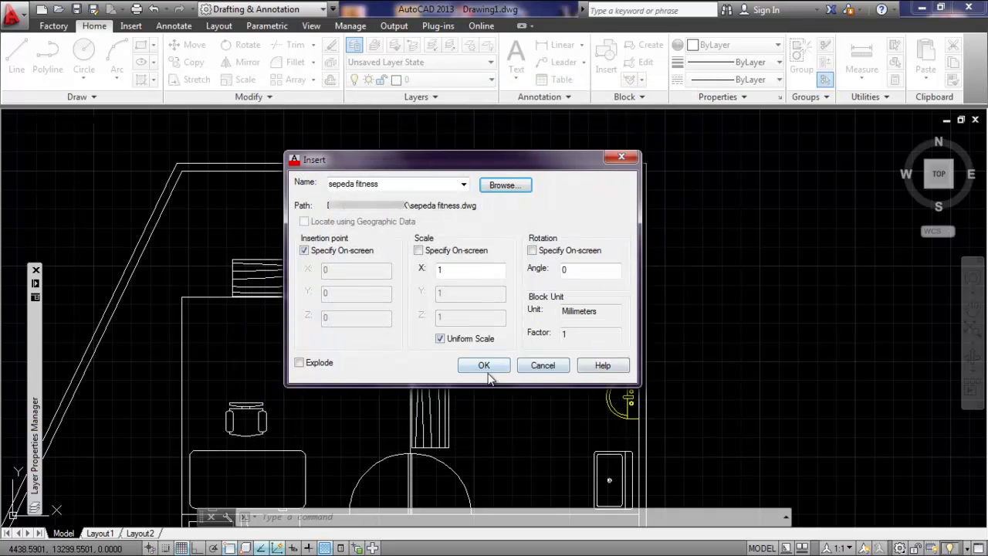
# Step: Insert the sepeda fitness block at uniform scale 1 and rotation 0 between the original bicycle and the yellow washbasin
pyautogui.click(483, 366)
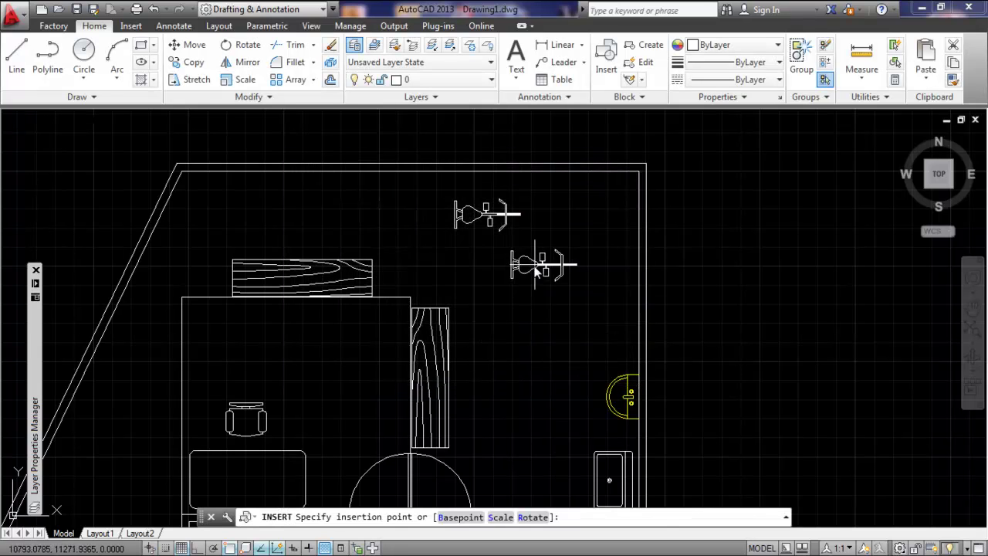
pyautogui.press('Escape')
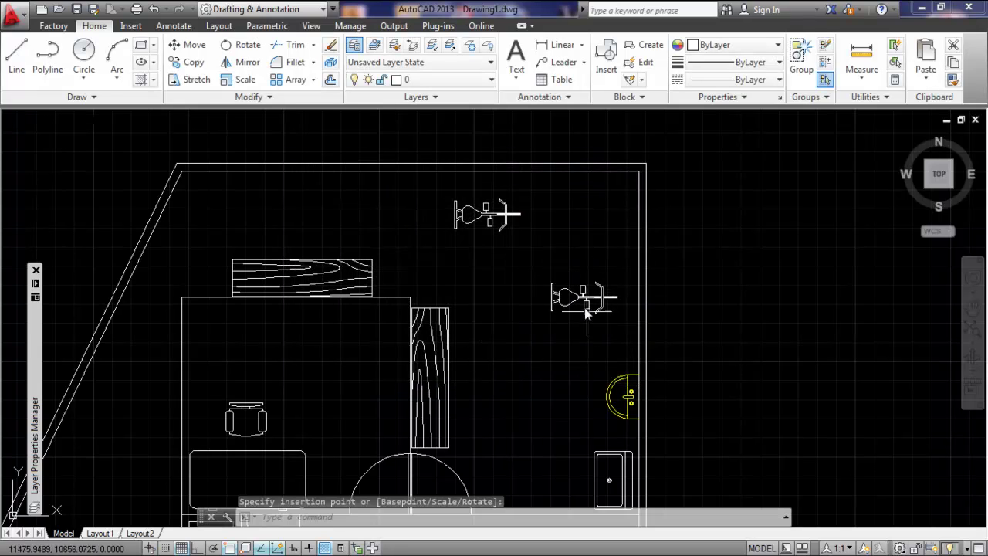
pyautogui.scroll(2, 585, 305)
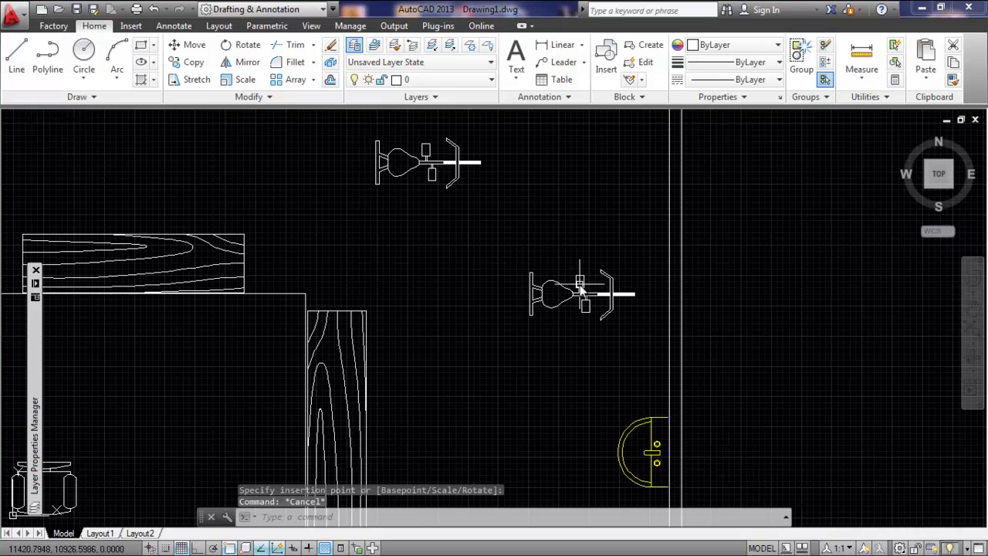
pyautogui.press('Escape')
pyautogui.press('Escape')
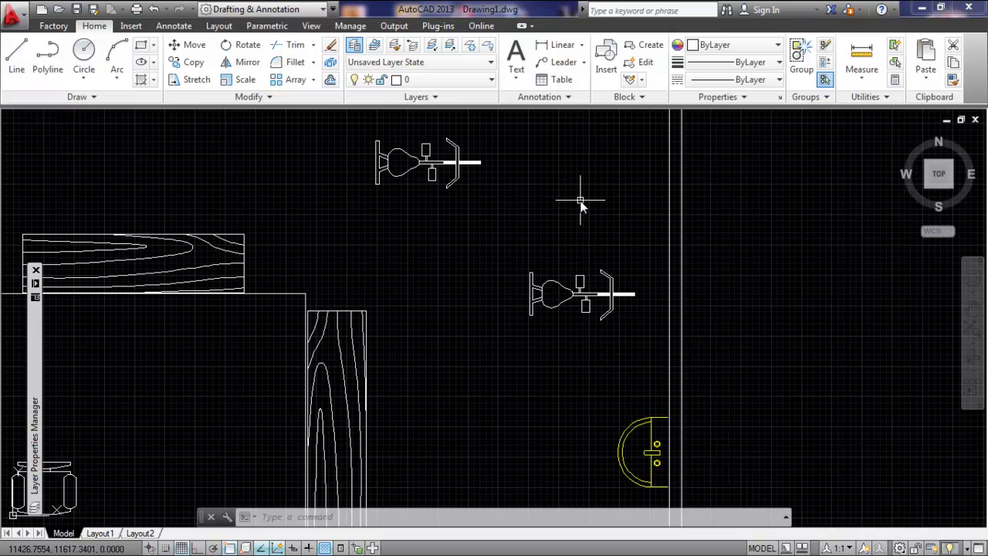
# Step: Compare the two bicycles in the upper room and examine the inserted one up close
pyautogui.scroll(-3, 569, 202)
pyautogui.moveTo(551, 212)
pyautogui.mouseDown(button='middle')
pyautogui.moveTo(473, 225)
pyautogui.moveTo(495, 200)
pyautogui.mouseUp(button='middle')
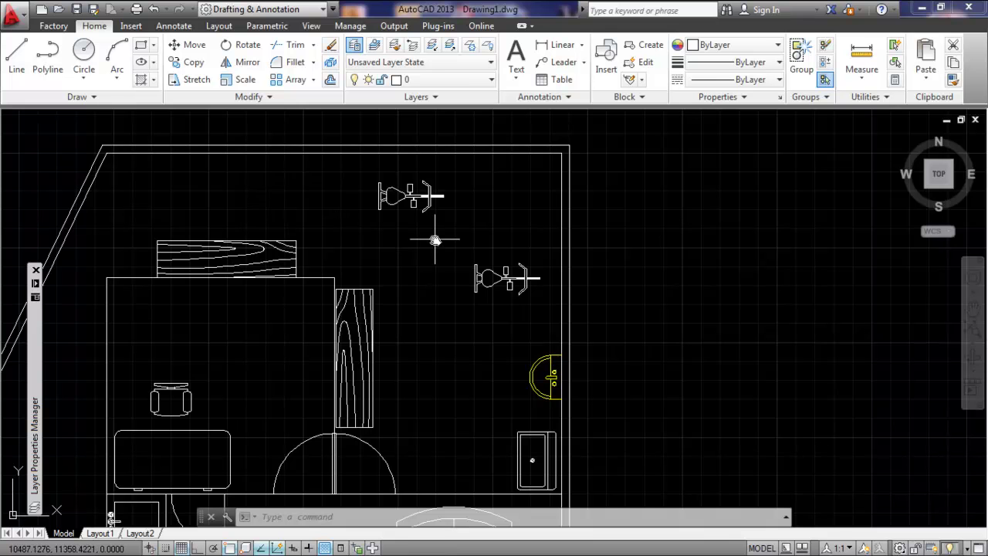
pyautogui.scroll(3, 491, 284)
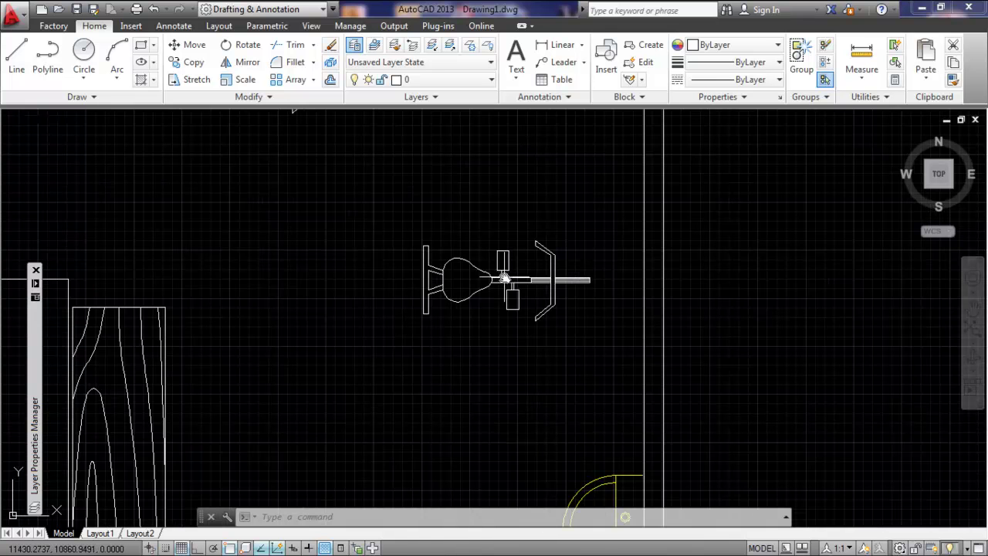
pyautogui.scroll(2, 454, 279)
pyautogui.scroll(4, 468, 245)
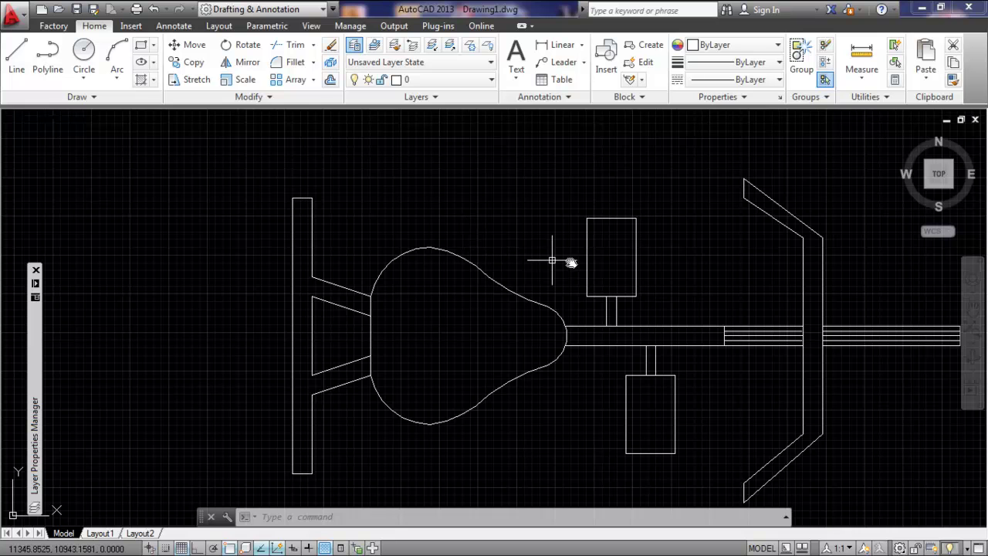
# Step: Select the inserted bicycle to check whether it behaves as a single block, and clear the selection
pyautogui.scroll(-3, 552, 261)
pyautogui.click(423, 221)
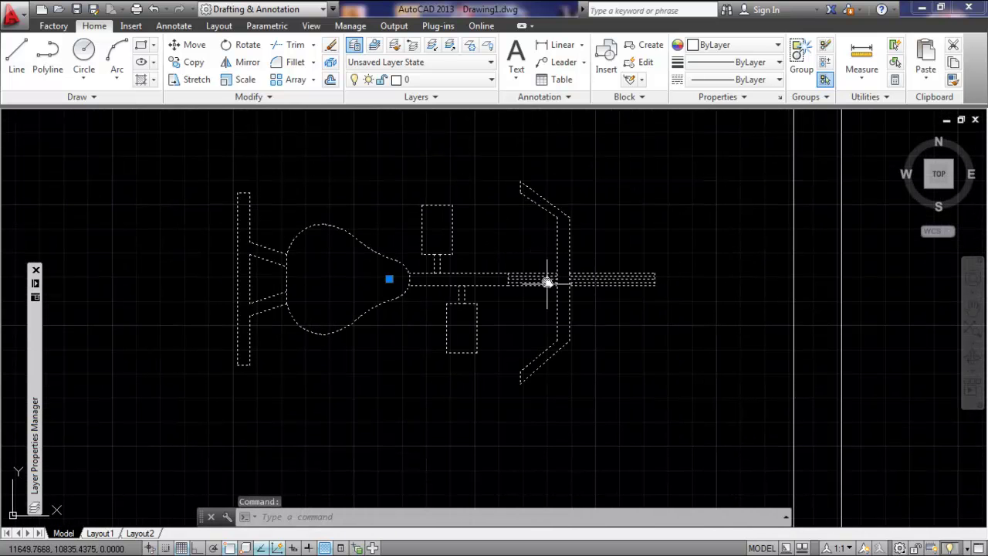
pyautogui.press('Escape')
pyautogui.press('Escape')
pyautogui.press('Escape')
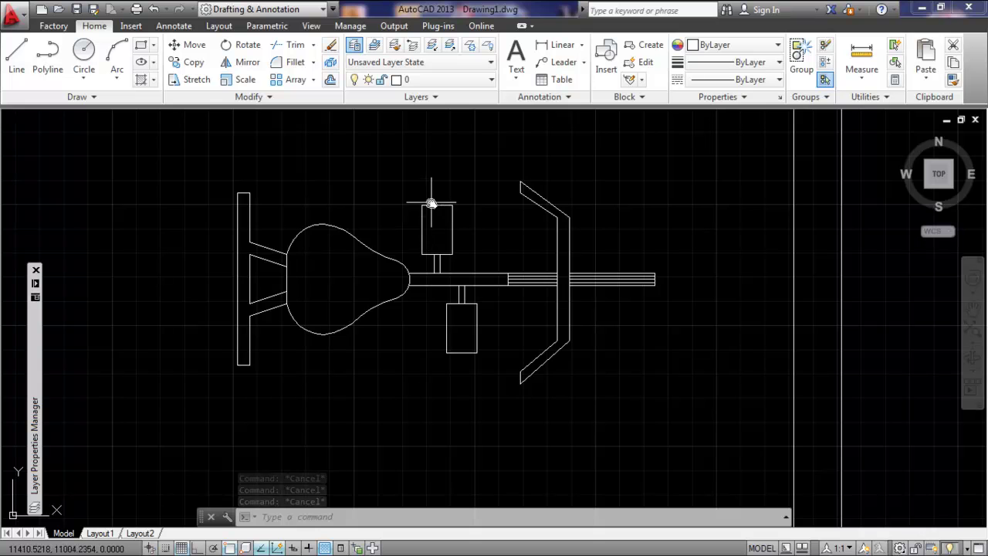
pyautogui.moveTo(454, 207); pyautogui.dragTo(483, 204, button='middle')
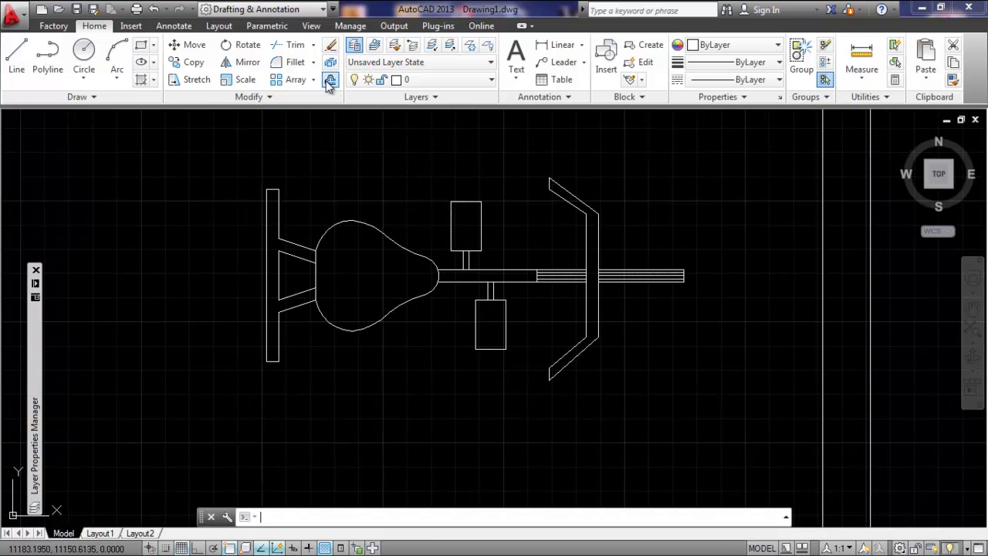
pyautogui.press('Escape')
pyautogui.press('Escape')
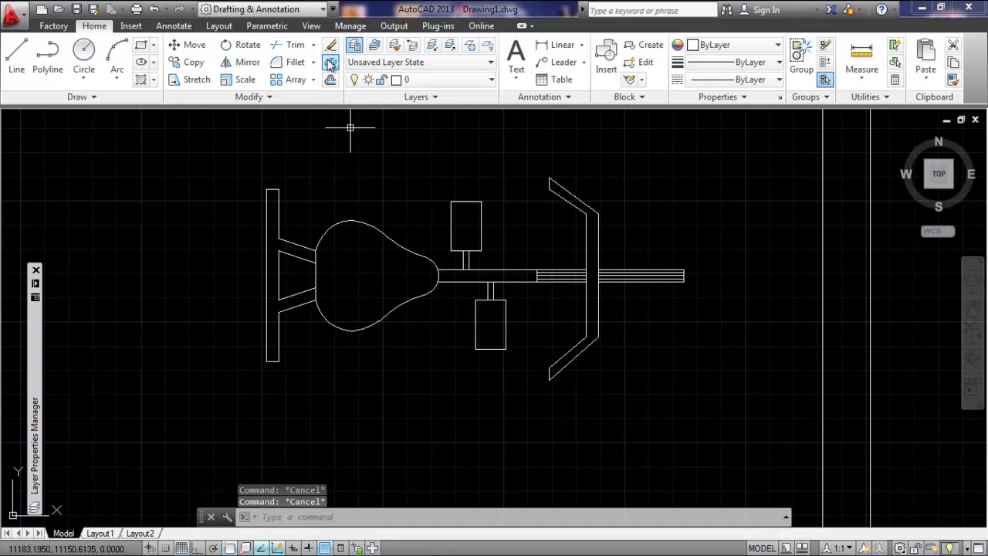
# Step: Explode the inserted bicycle block once and select it to check whether its parts are still grouped
pyautogui.click(338, 68)
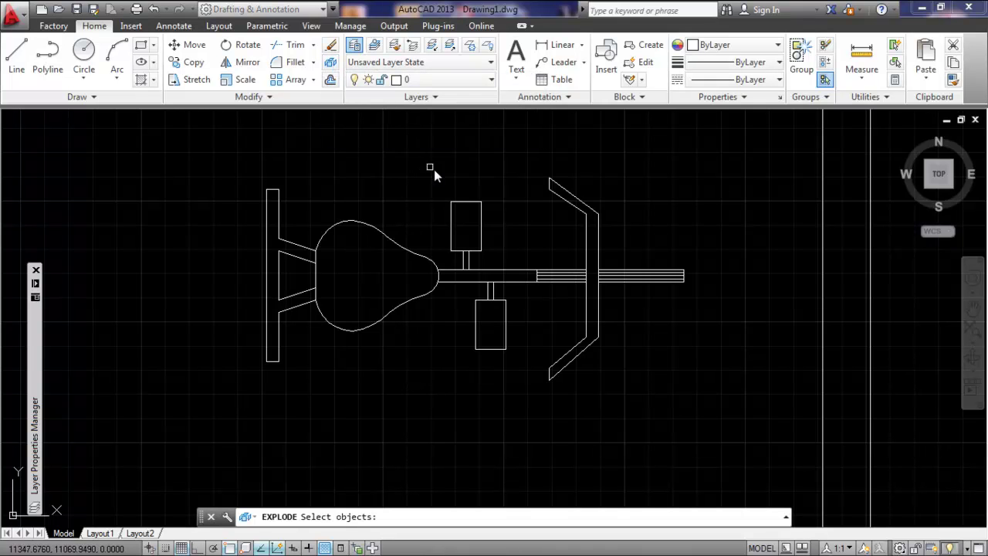
pyautogui.click(458, 203)
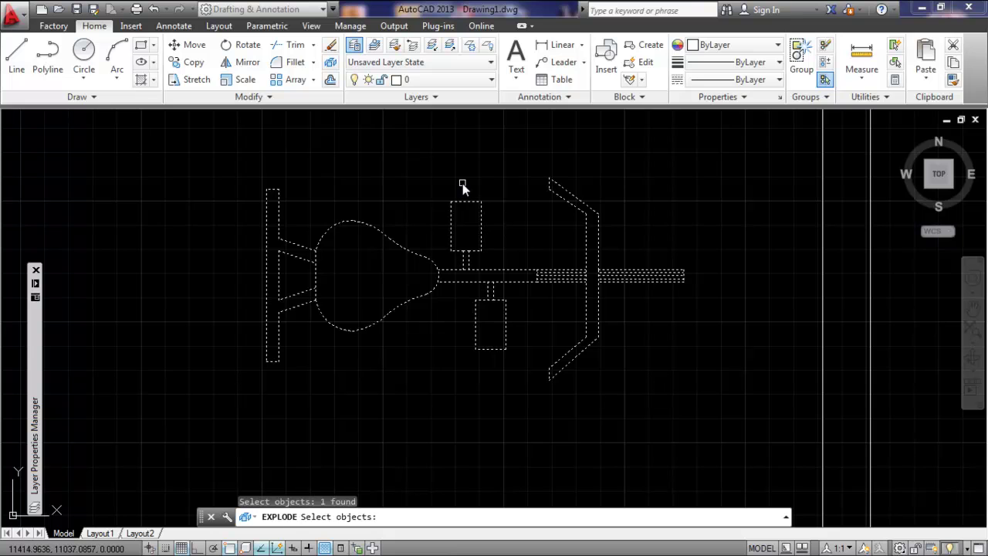
pyautogui.press('Return')
pyautogui.click(466, 203)
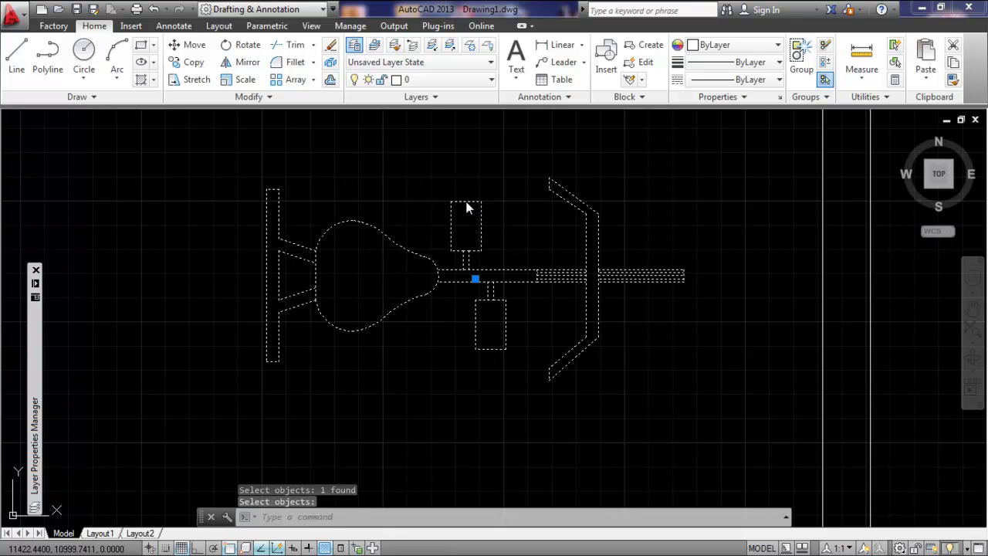
pyautogui.press('Escape')
# Step: Explode the nested bicycle block and check that the edges of the upper pedal can be selected individually
pyautogui.click(329, 63)
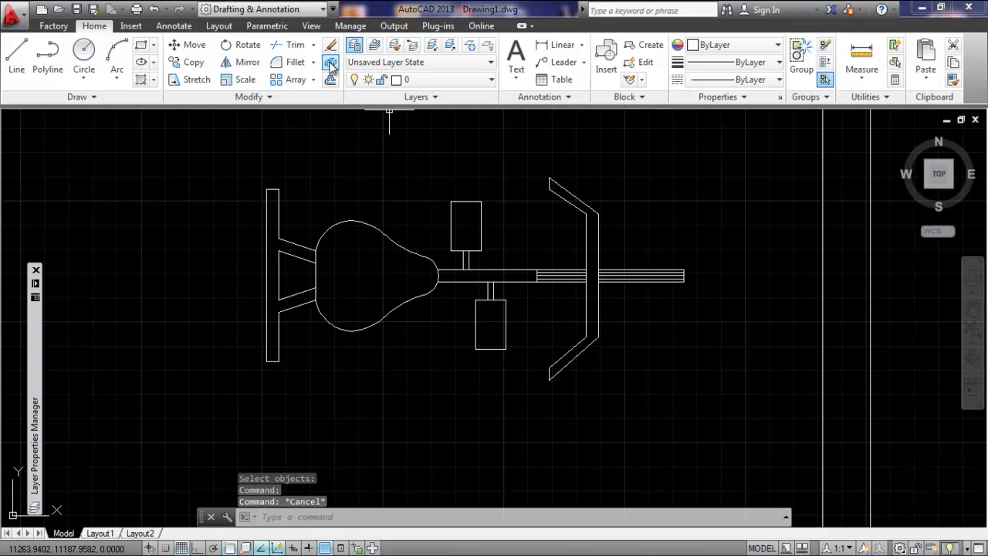
pyautogui.click(480, 212)
pyautogui.press('Return')
pyautogui.click(469, 203)
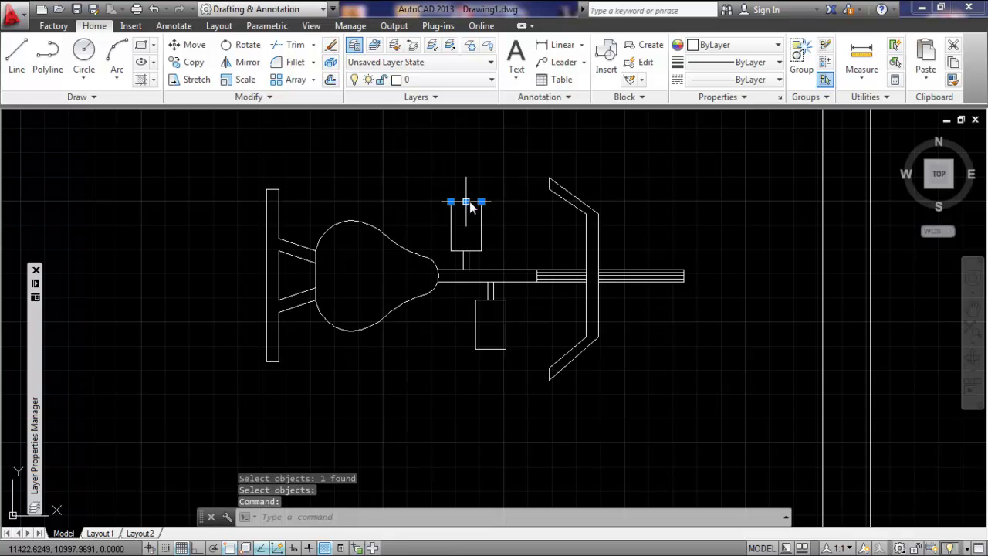
pyautogui.click(482, 225)
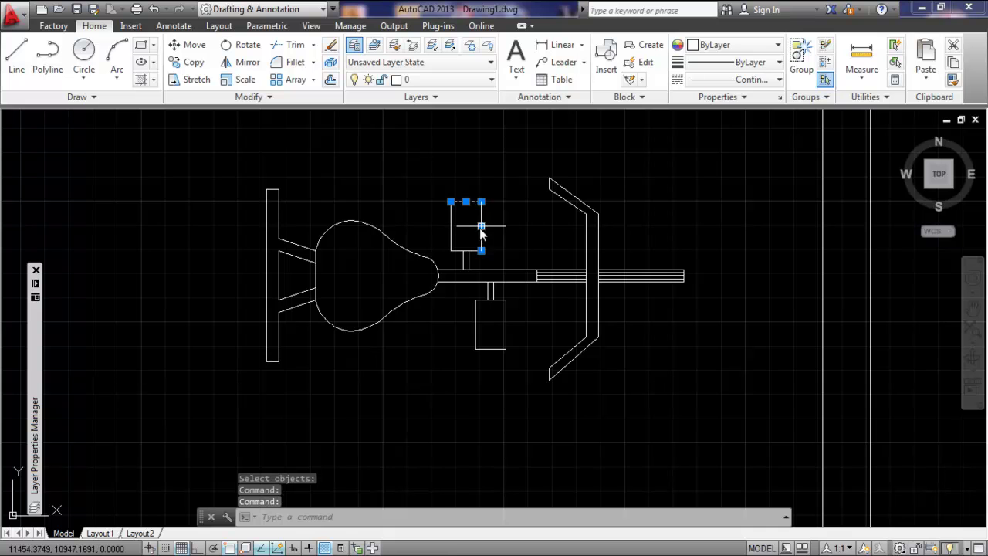
pyautogui.press('Escape')
pyautogui.press('Escape')
pyautogui.press('Escape')
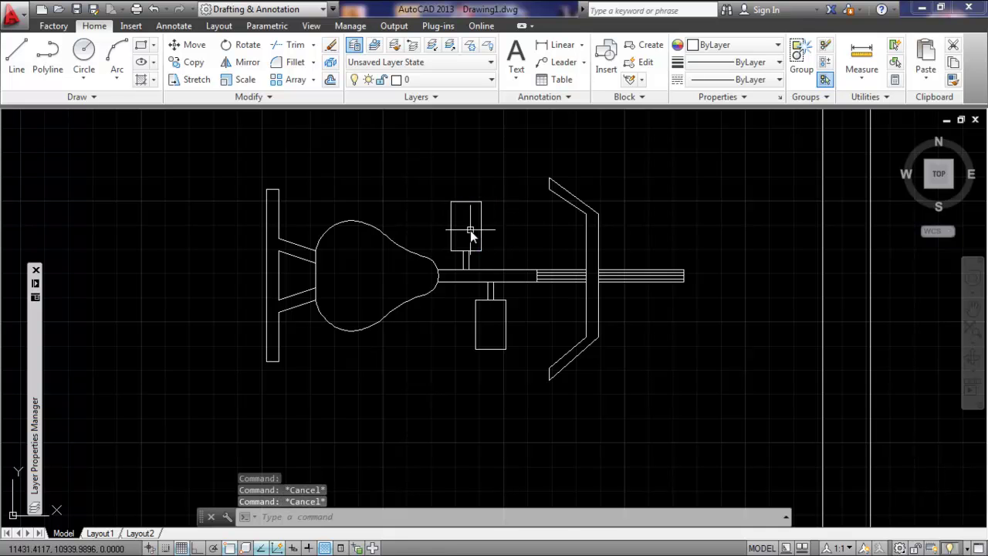
# Step: Examine the top edge of the upper pedal as a separate line up close, and clear the selection
pyautogui.scroll(3, 456, 224)
pyautogui.moveTo(491, 255); pyautogui.dragTo(498, 231, button='middle')
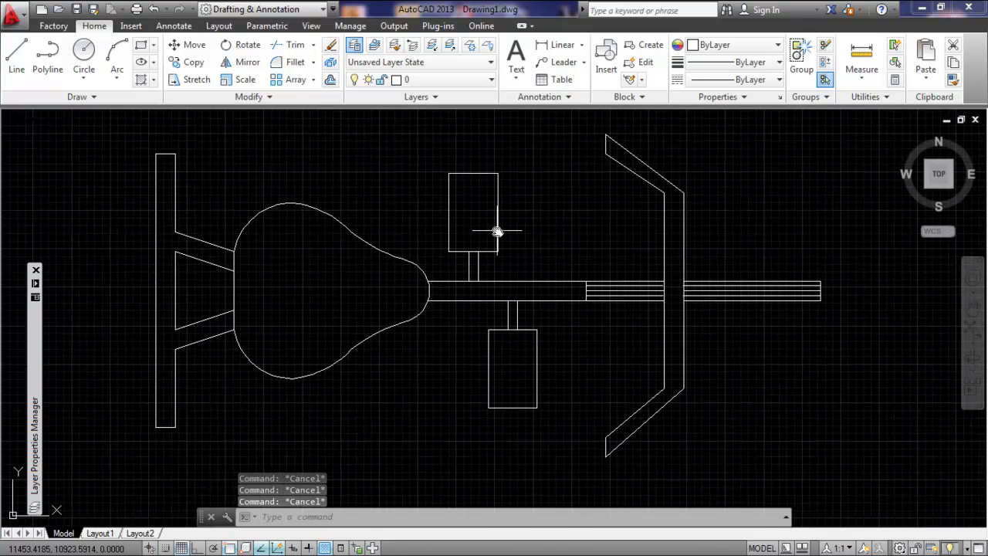
pyautogui.click(473, 174)
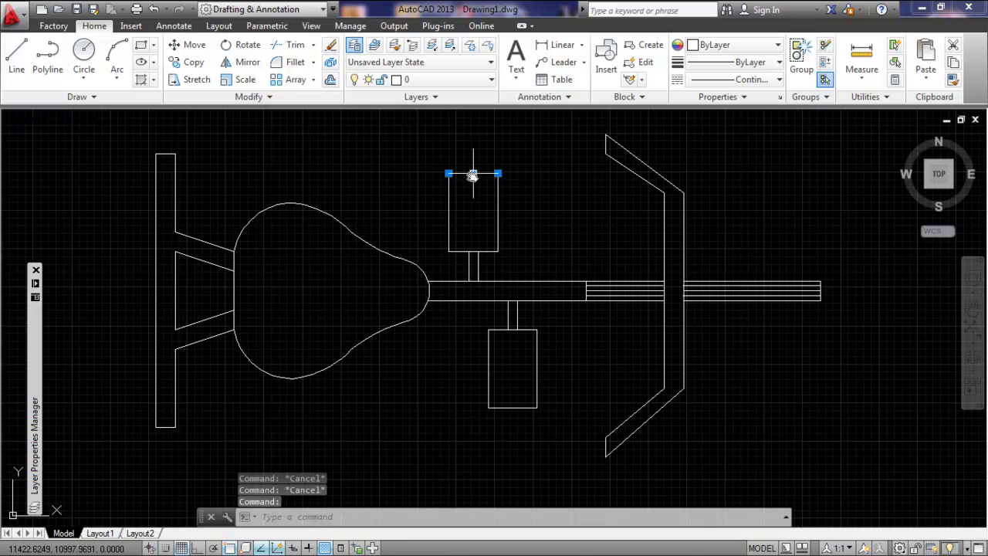
pyautogui.scroll(4, 486, 172)
pyautogui.rightClick(459, 177)
pyautogui.press('Escape')
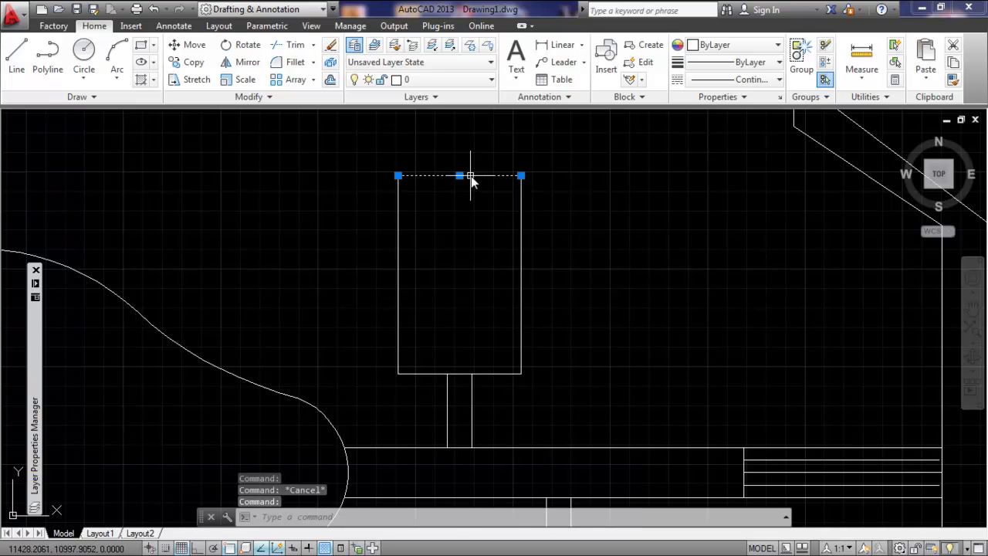
pyautogui.click(459, 176)
pyautogui.press('Escape')
pyautogui.press('Escape')
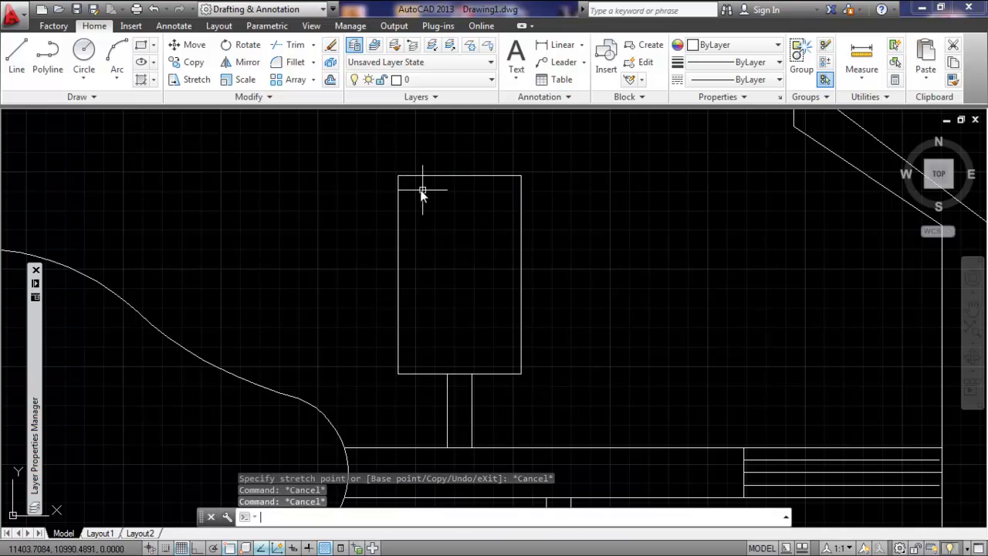
# Step: Draw a diagonal line across the upper pedal from its upper-right corner to its lower-left corner
pyautogui.moveTo(540, 229); pyautogui.dragTo(554, 220, button='middle')
pyautogui.write('l')
pyautogui.press('Return')
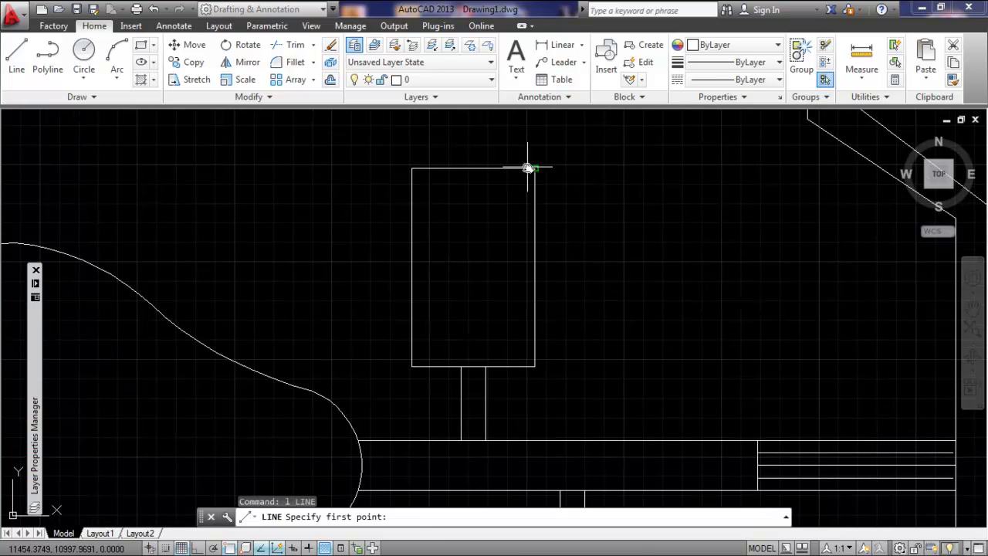
pyautogui.click(530, 168)
pyautogui.click(412, 365)
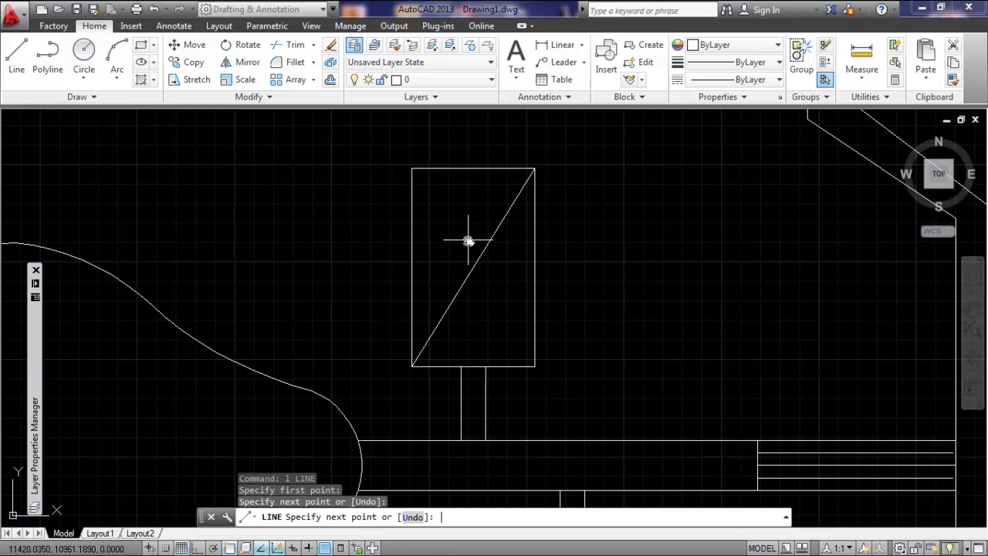
pyautogui.press('Escape')
# Step: Complete the cross in the upper pedal with a line from its upper-left corner to its lower-right corner
pyautogui.write('l')
pyautogui.press('Return')
pyautogui.click(412, 166)
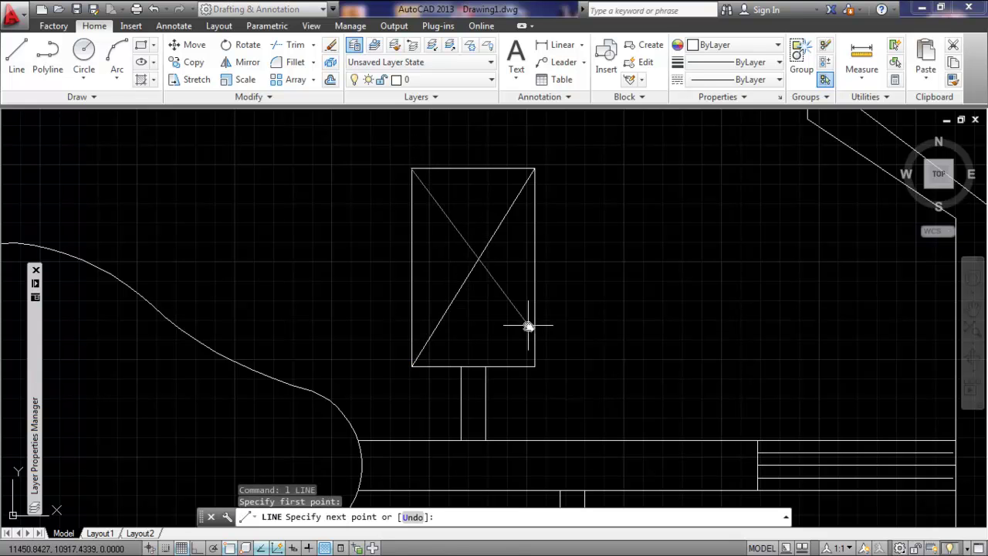
pyautogui.click(534, 366)
pyautogui.rightClick(623, 283)
pyautogui.click(627, 287)
pyautogui.scroll(-4, 625, 287)
pyautogui.scroll(-3, 625, 287)
pyautogui.press('Escape')
# Step: Draw a diagonal line across the lower pedal from its upper-right corner to its lower-left corner
pyautogui.scroll(4, 517, 285)
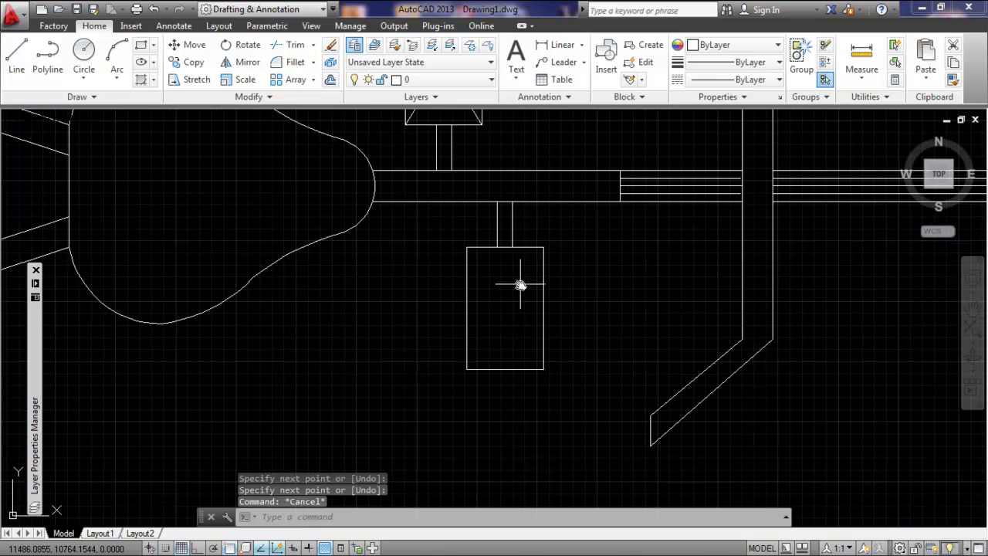
pyautogui.write('l')
pyautogui.press('Return')
pyautogui.click(543, 247)
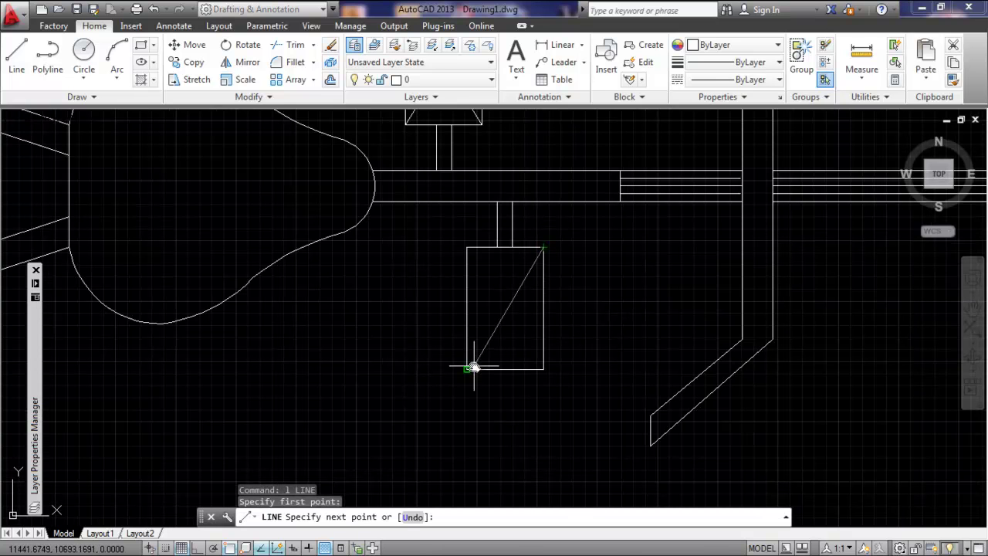
pyautogui.click(471, 368)
pyautogui.press('Escape')
# Step: Complete the cross in the lower pedal with a line from its upper-left corner to its lower-right corner
pyautogui.write('l')
pyautogui.press('Return')
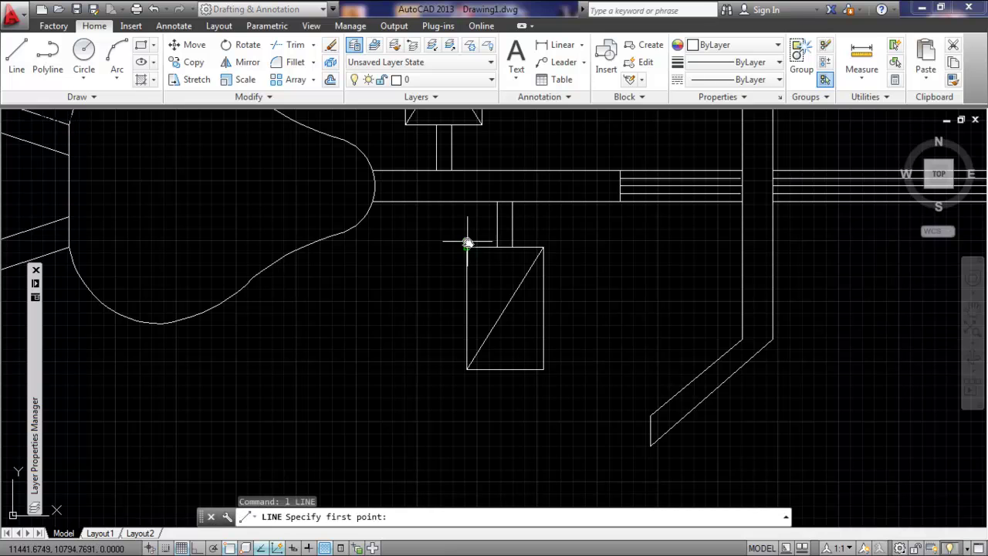
pyautogui.click(467, 248)
pyautogui.click(543, 368)
pyautogui.press('Escape')
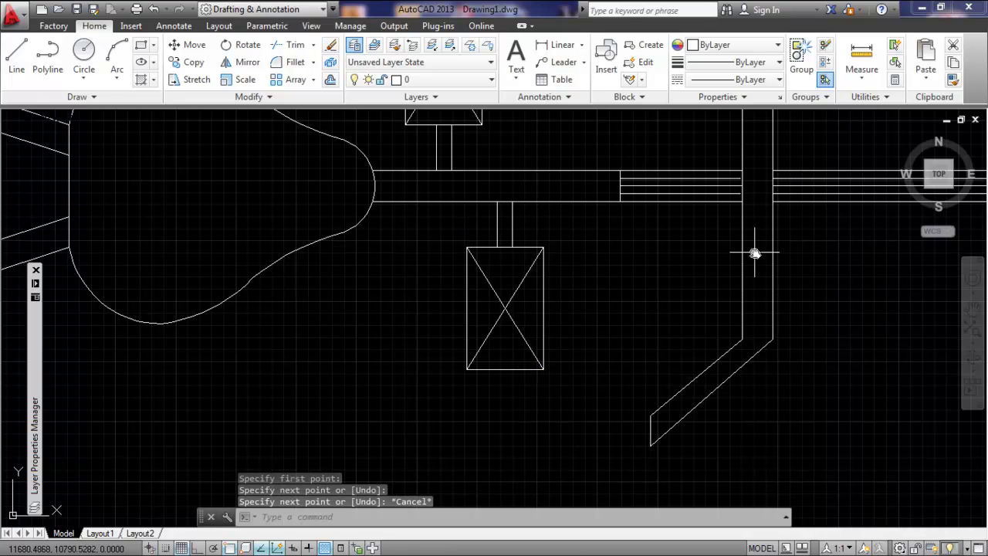
pyautogui.press('Escape')
# Step: Check that a handlebar edge and the saddle outline can be selected separately, and review both bicycles in the whole floor plan
pyautogui.click(772, 230)
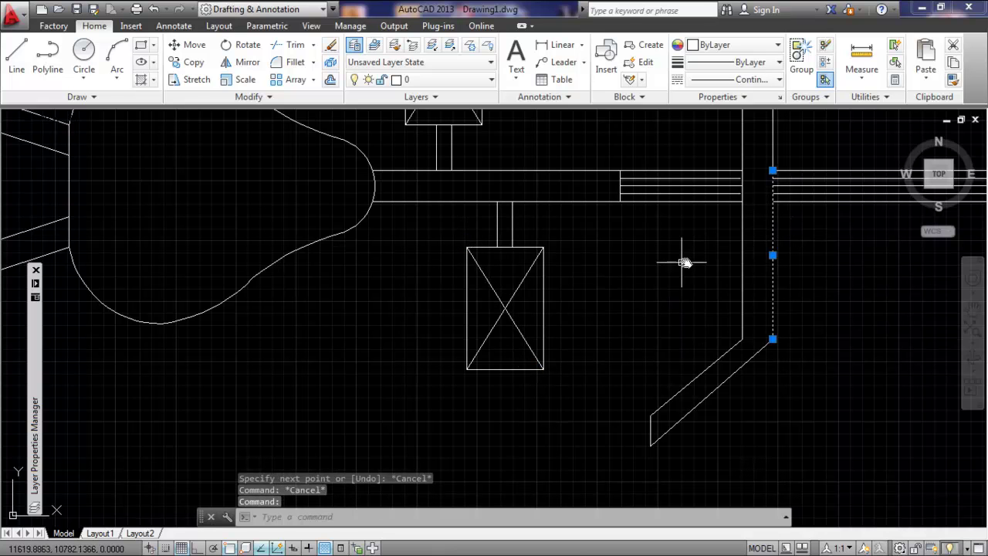
pyautogui.press('Escape')
pyautogui.click(361, 216)
pyautogui.click(329, 238)
pyautogui.press('Escape')
pyautogui.scroll(-4, 355, 273)
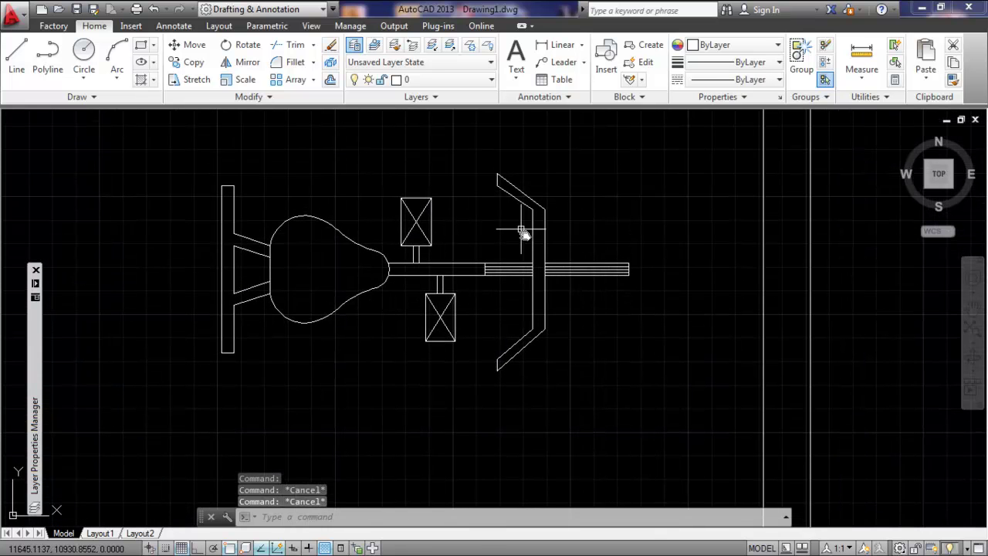
pyautogui.scroll(-5, 573, 298)
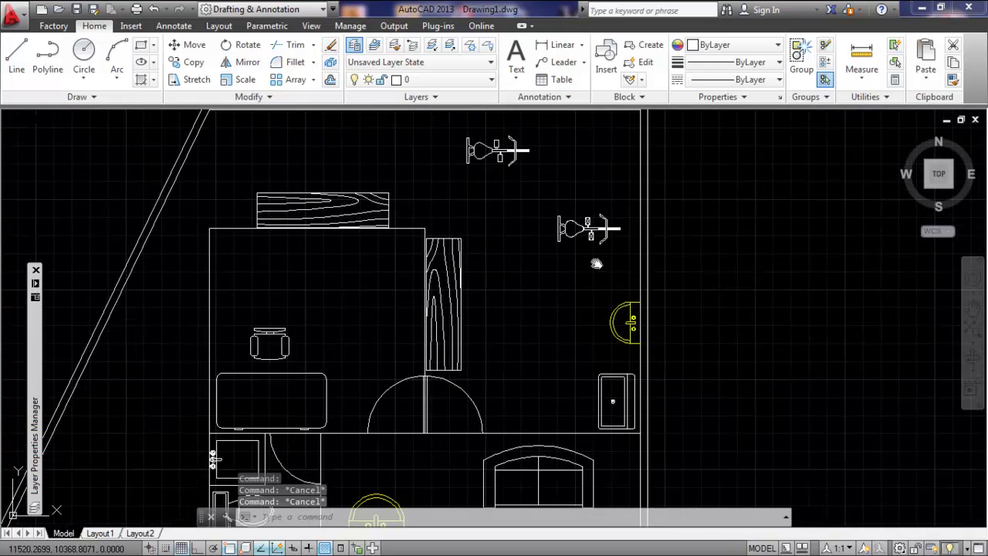
pyautogui.scroll(-2, 486, 282)
pyautogui.moveTo(485, 283)
pyautogui.mouseDown(button='middle')
pyautogui.moveTo(489, 308)
pyautogui.moveTo(536, 306)
pyautogui.moveTo(544, 279)
pyautogui.mouseUp(button='middle')
pyautogui.scroll(-2, 494, 296)
pyautogui.moveTo(519, 343)
pyautogui.mouseDown(button='middle')
pyautogui.moveTo(513, 292)
pyautogui.moveTo(494, 341)
pyautogui.mouseUp(button='middle')
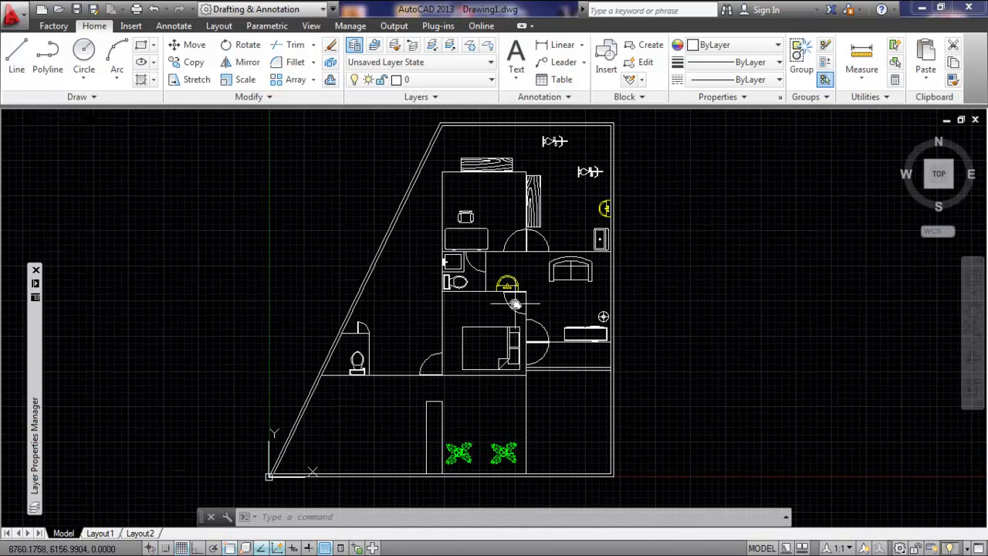